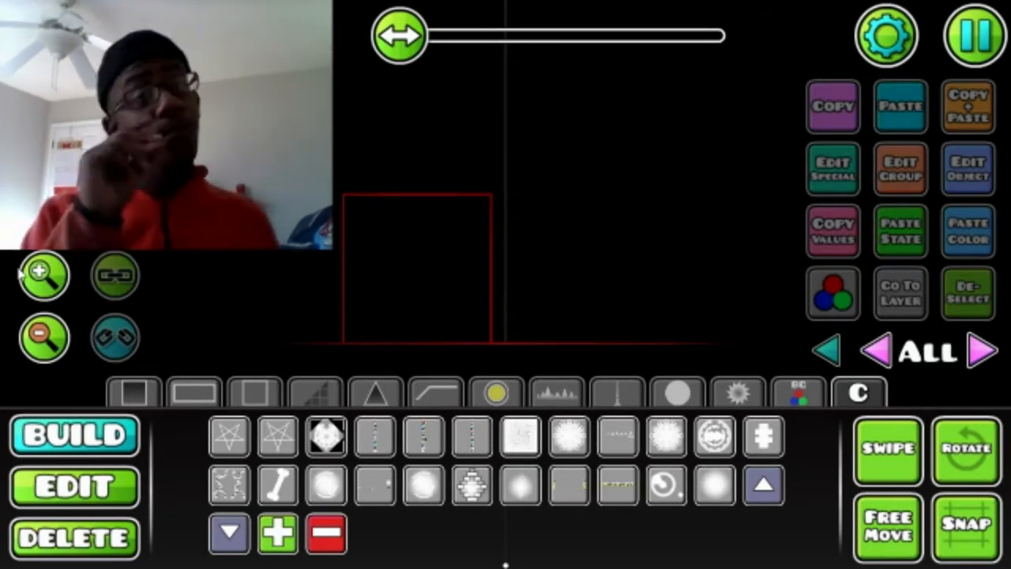
# Set the level's starting mode to cube in the level settings and playtest it
pyautogui.click(144, 383)
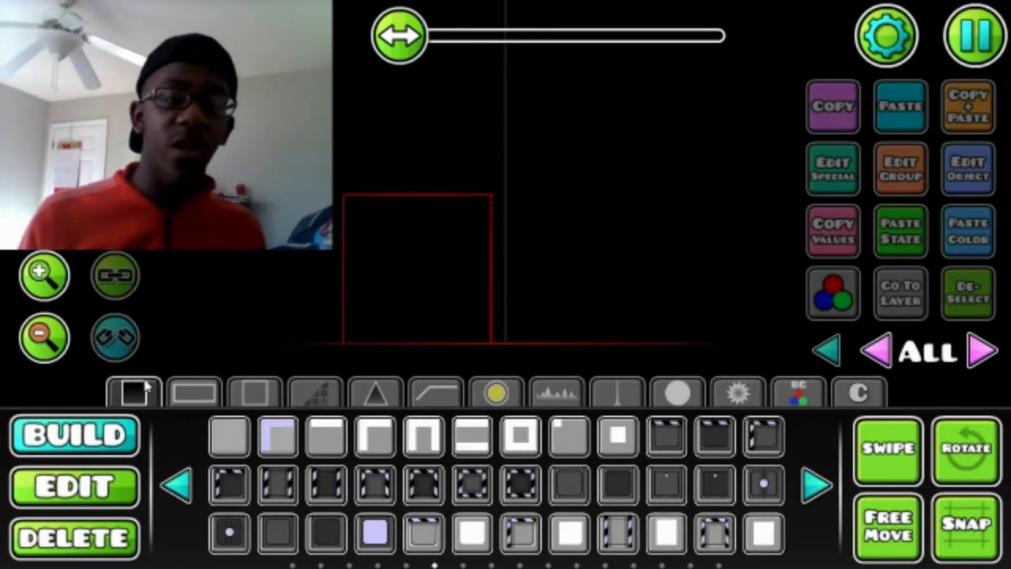
pyautogui.click(903, 46)
pyautogui.click(286, 250)
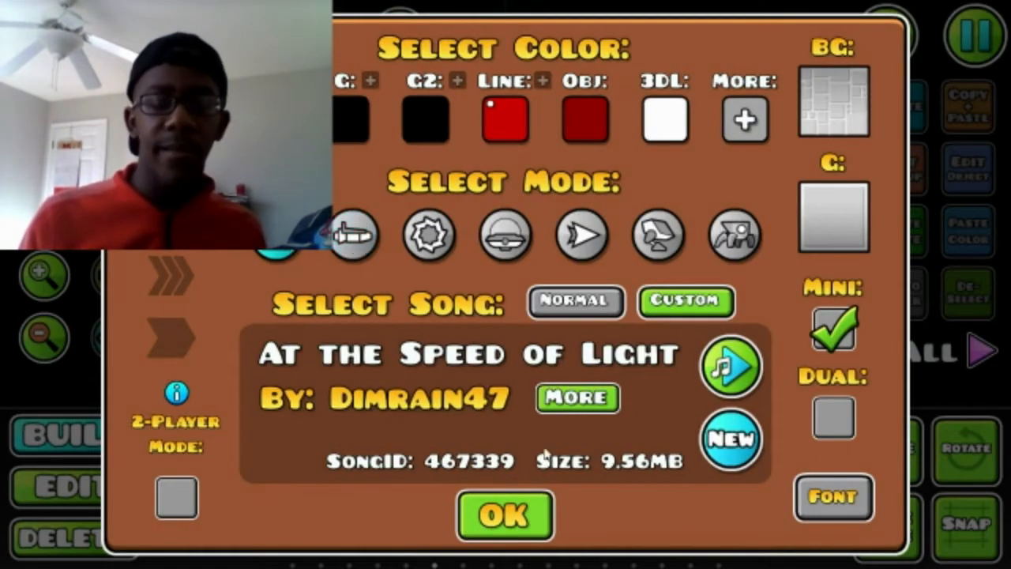
pyautogui.click(484, 521)
pyautogui.click(44, 213)
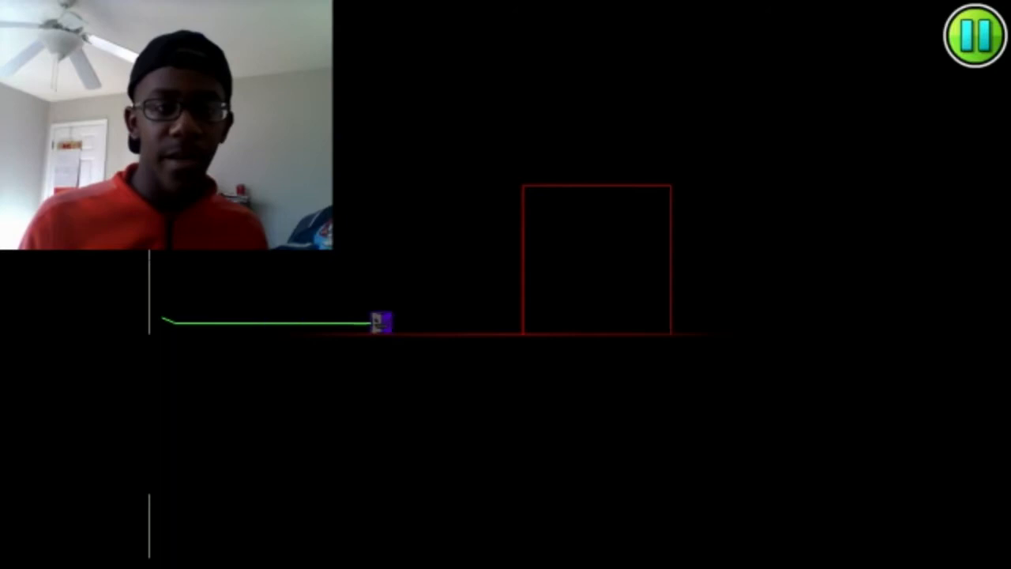
pyautogui.click(180, 441)
# Set the level's starting mode to UFO and playtest it with several jumps over the red-outlined square
pyautogui.click(886, 35)
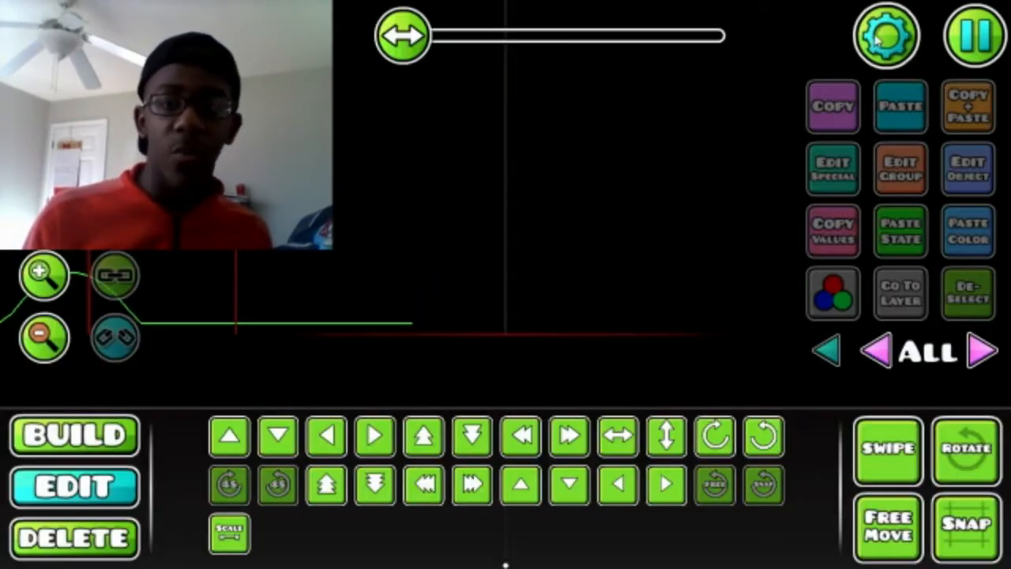
pyautogui.click(506, 237)
pyautogui.click(546, 530)
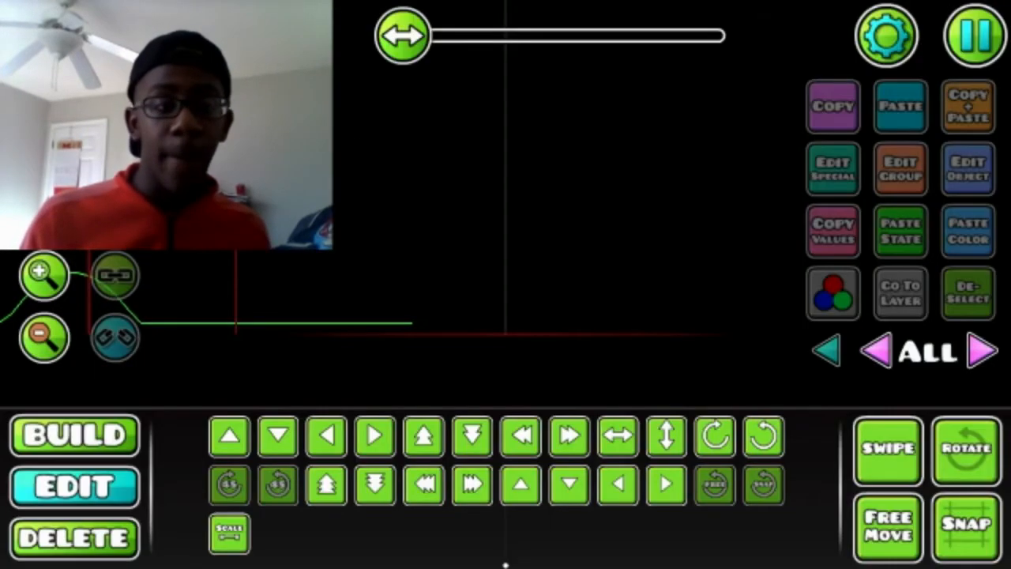
pyautogui.click(44, 213)
pyautogui.click(399, 164)
pyautogui.click(400, 164)
pyautogui.click(400, 166)
pyautogui.click(401, 168)
pyautogui.click(402, 169)
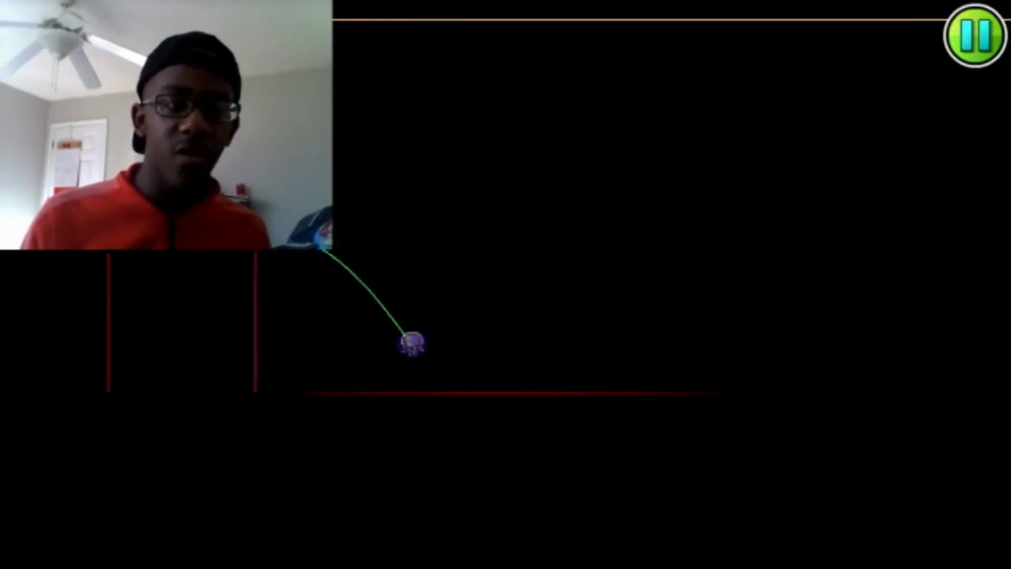
pyautogui.click(44, 213)
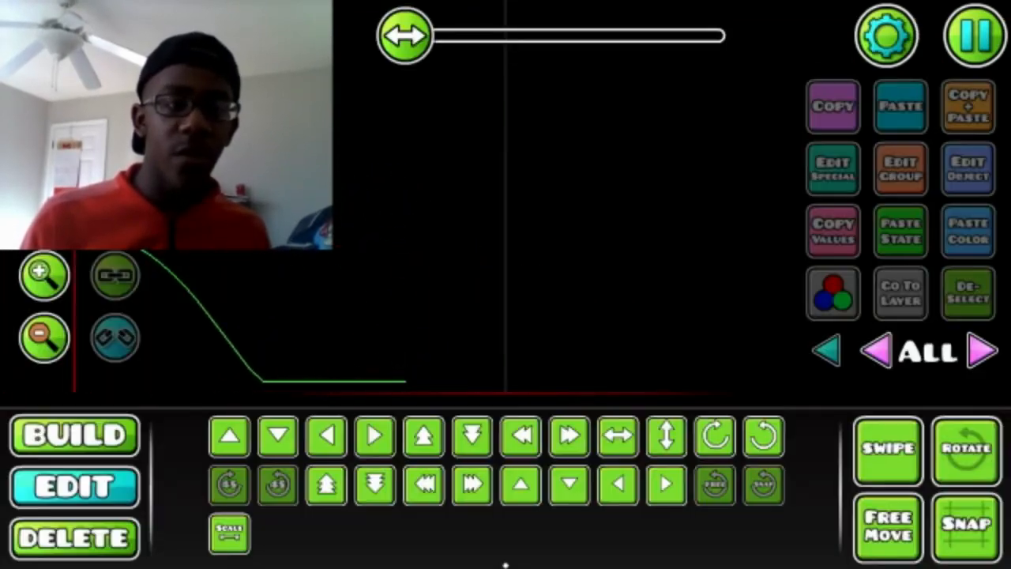
# Place a cross-patterned block with a downward stem in the upper-left cell of the red-outlined square
pyautogui.click(39, 273)
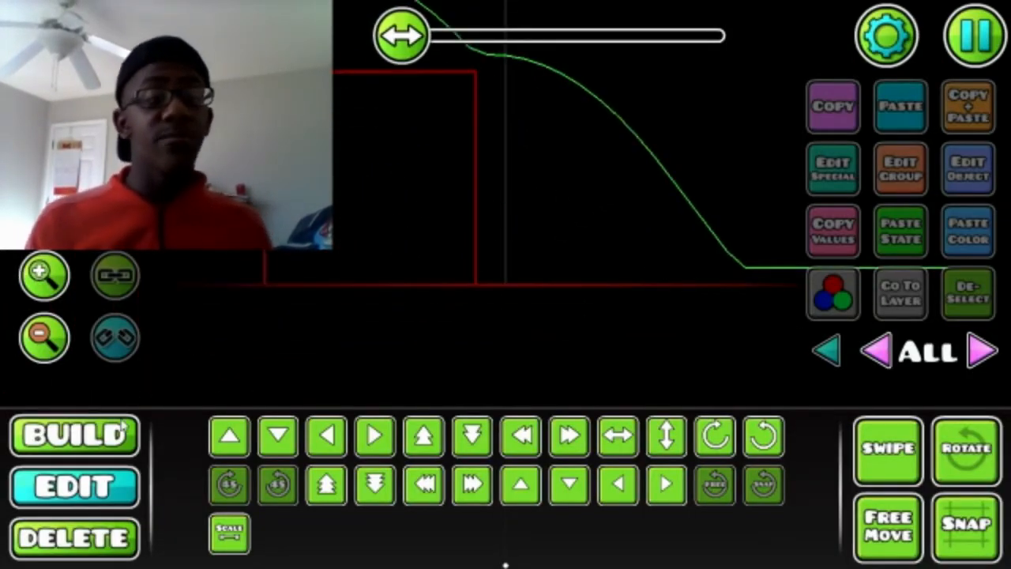
pyautogui.moveTo(282, 287); pyautogui.dragTo(341, 395)
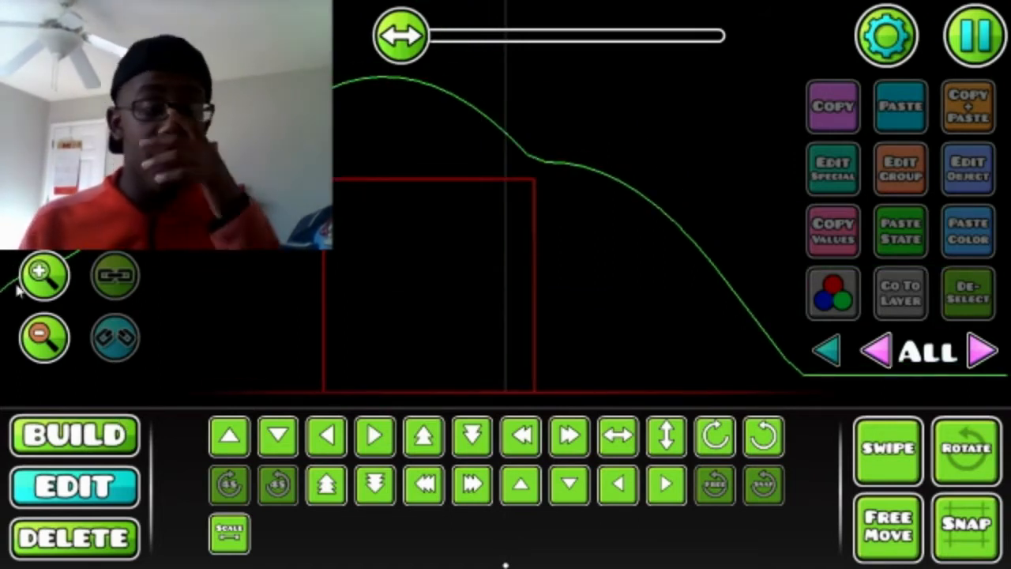
pyautogui.click(43, 272)
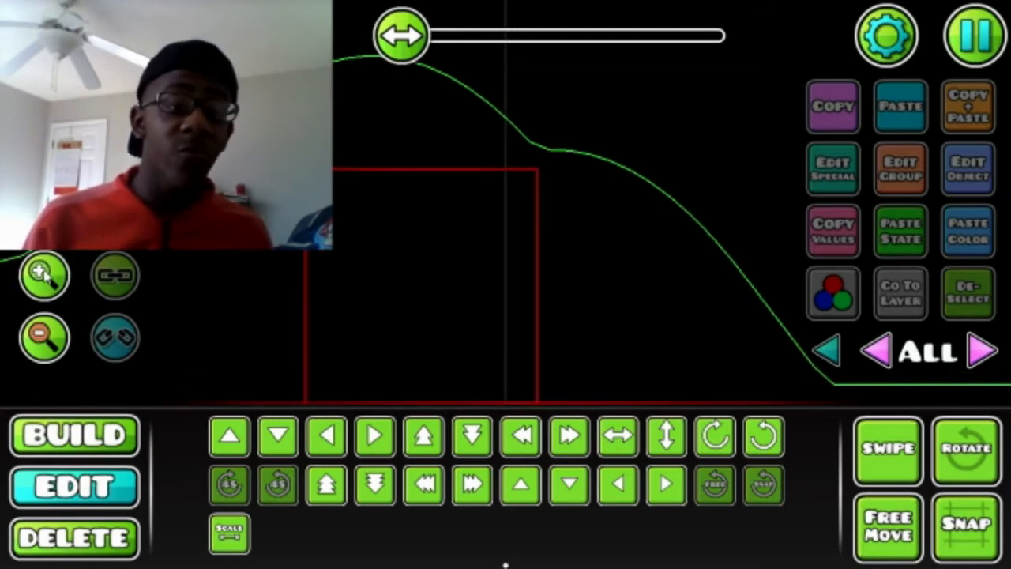
pyautogui.click(76, 447)
pyautogui.click(175, 484)
pyautogui.click(175, 483)
pyautogui.click(176, 483)
pyautogui.click(822, 486)
pyautogui.click(822, 486)
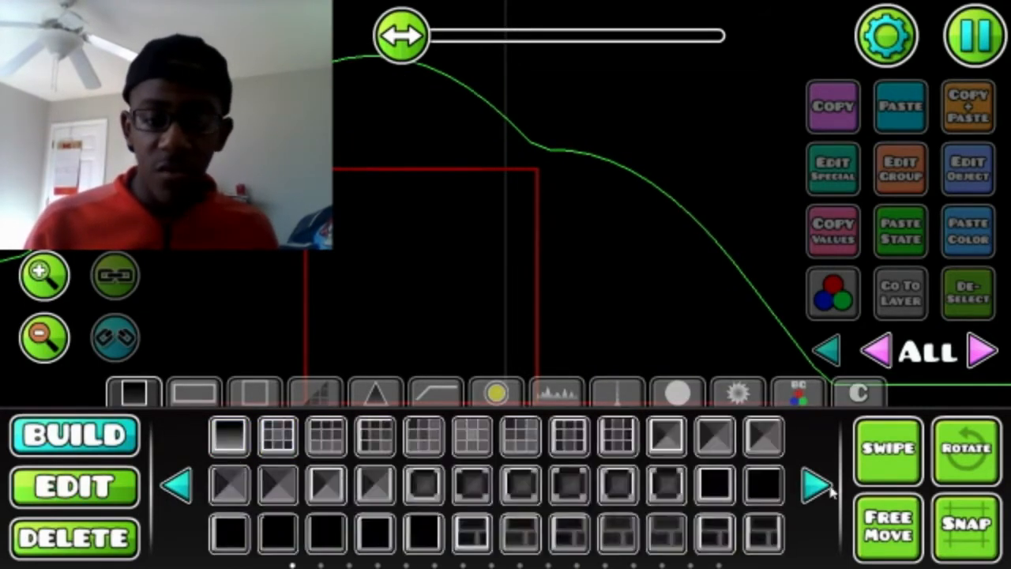
pyautogui.click(826, 487)
pyautogui.click(825, 487)
pyautogui.click(179, 488)
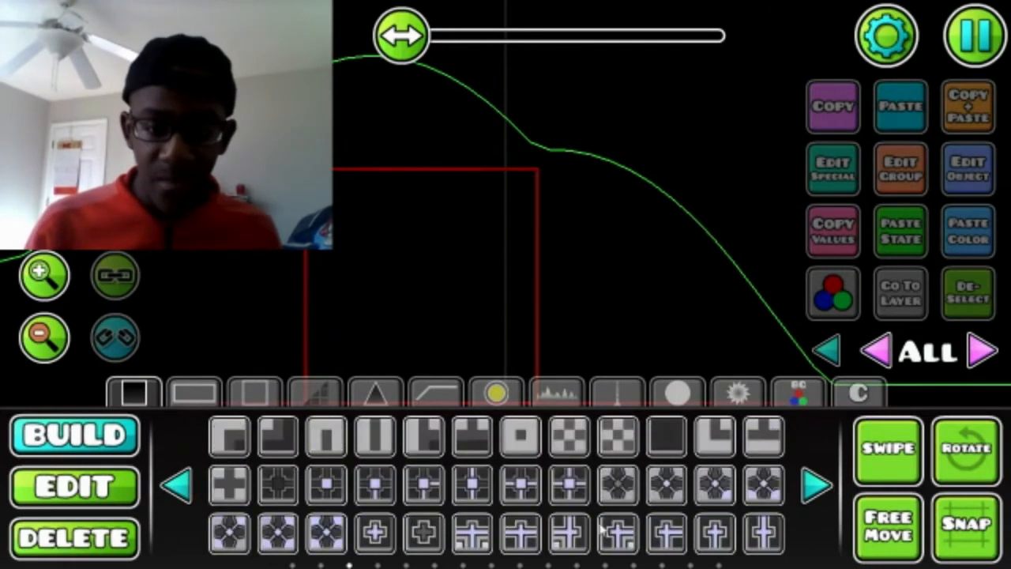
pyautogui.click(715, 534)
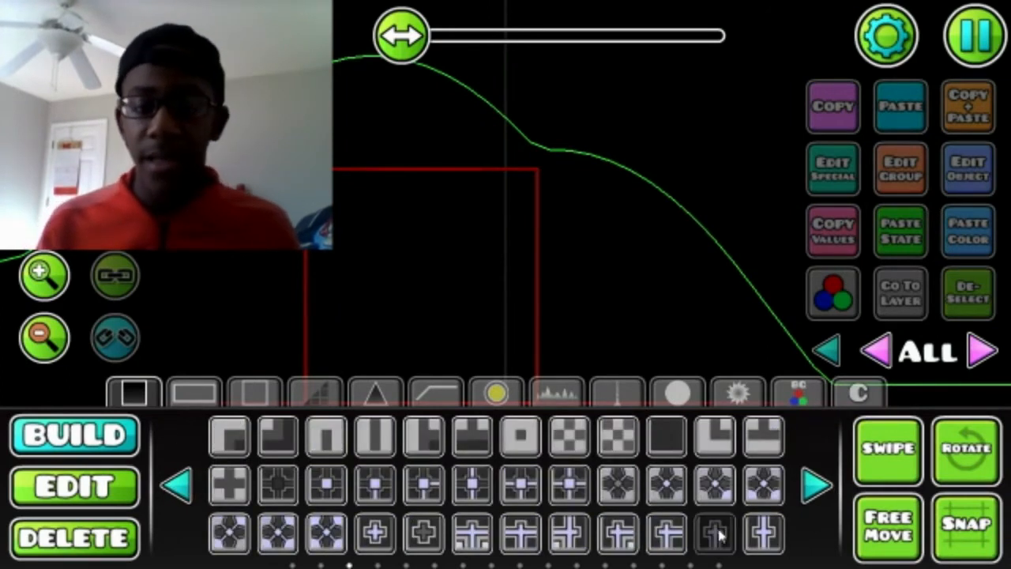
pyautogui.click(346, 139)
# Set the cross block's base color to channel 4 and its detail color to channel 1
pyautogui.click(970, 175)
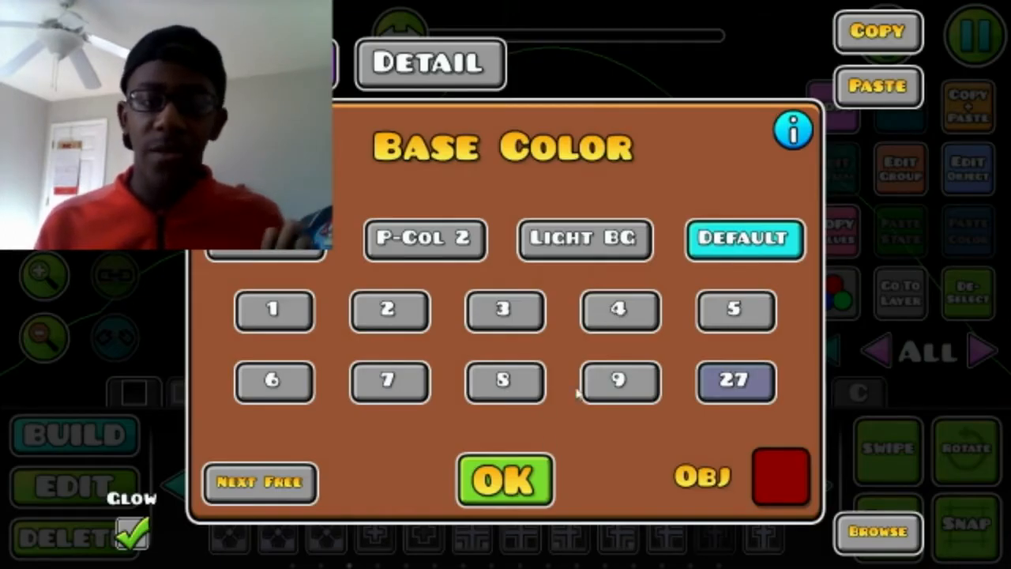
pyautogui.click(620, 308)
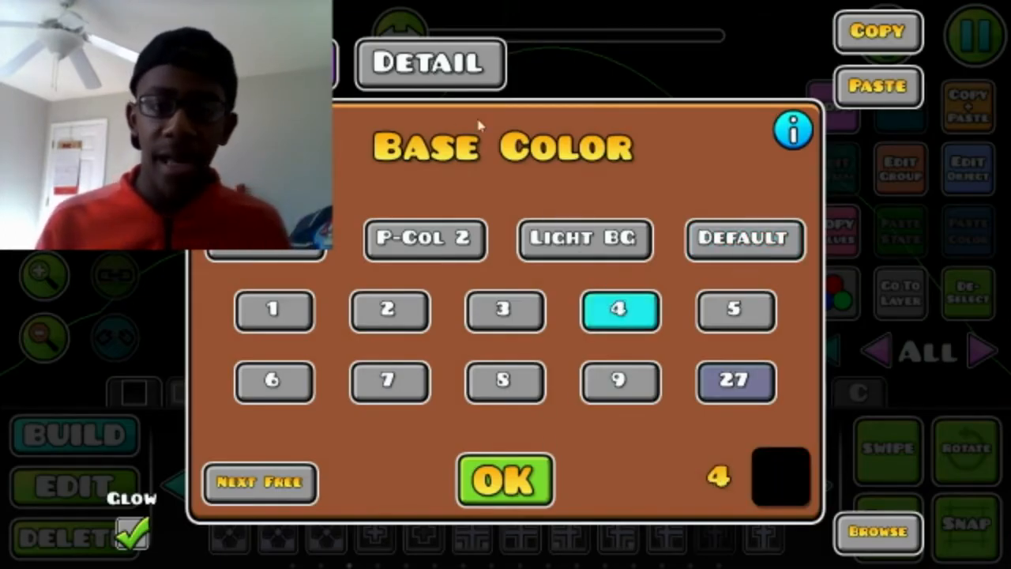
pyautogui.click(434, 69)
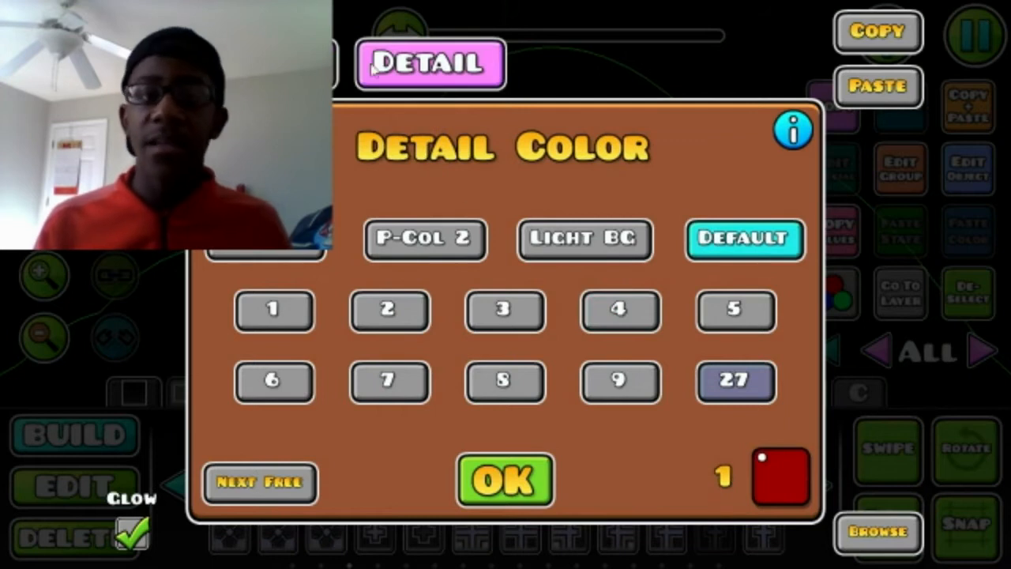
pyautogui.click(274, 308)
pyautogui.click(505, 480)
# Duplicate the cross block one cell down and rotate the copy 180° so the two stems meet
pyautogui.click(968, 105)
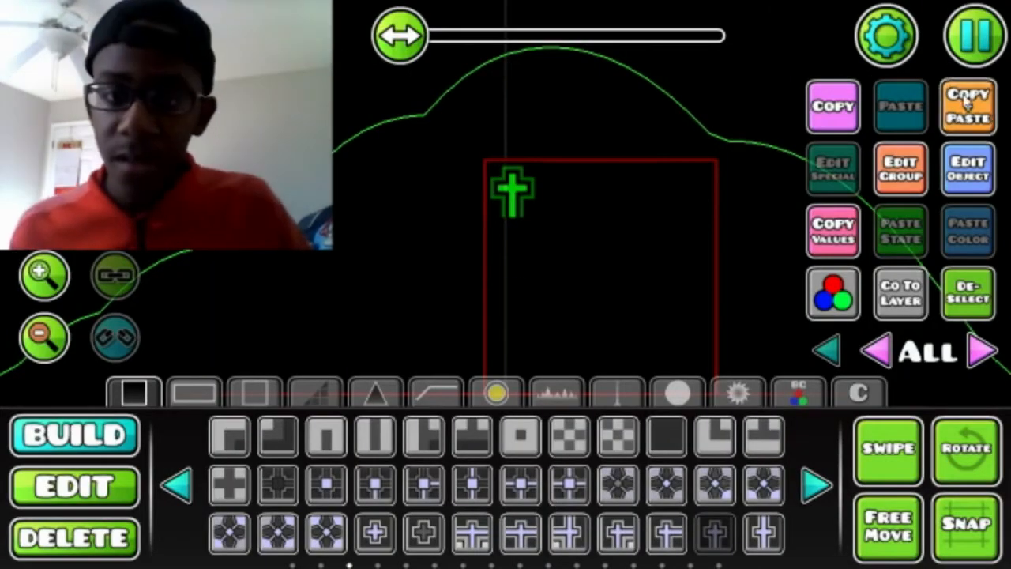
pyautogui.press('s')
pyautogui.press('e')
pyautogui.press('e')
pyautogui.moveTo(568, 259); pyautogui.dragTo(512, 193)
pyautogui.click(968, 293)
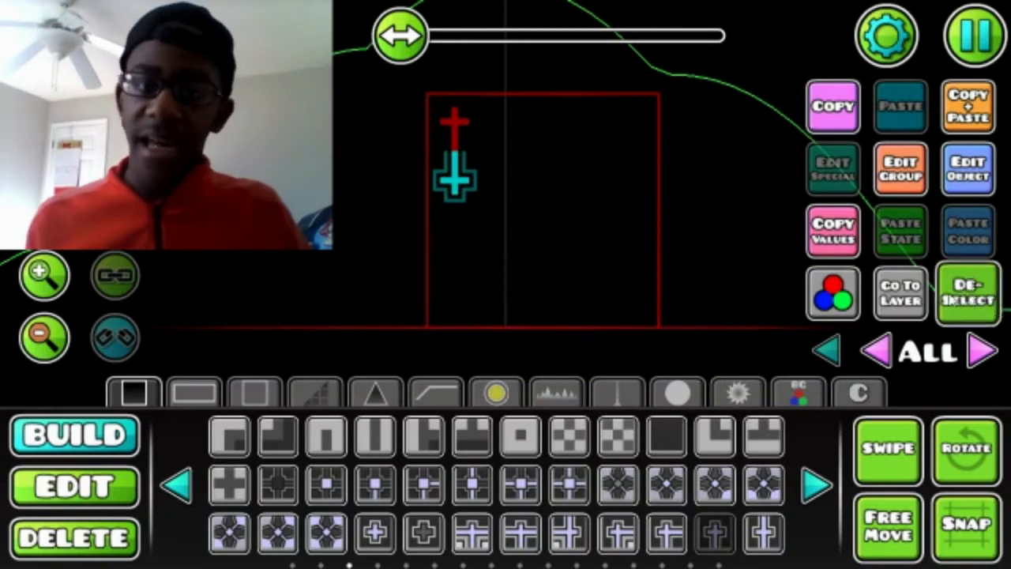
# Place a corner outline piece on the lower cross cell, rotated to border its right and bottom sides
pyautogui.click(254, 393)
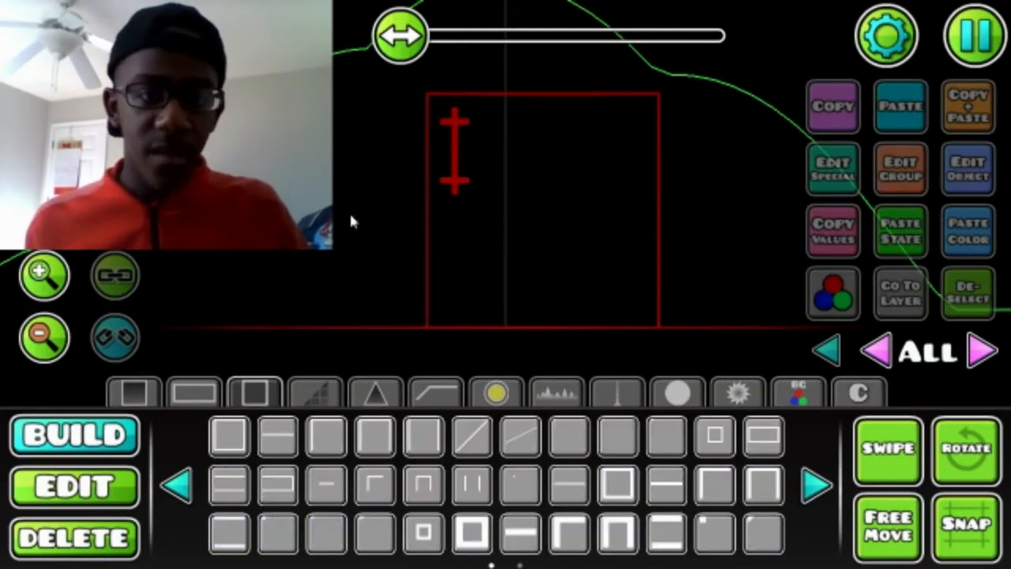
pyautogui.moveTo(350, 219); pyautogui.dragTo(288, 225)
pyautogui.click(332, 446)
pyautogui.click(417, 177)
pyautogui.press('q')
pyautogui.press('q')
# Try adding a second corner outline piece around the upper cross cell, then undo its placement
pyautogui.click(417, 145)
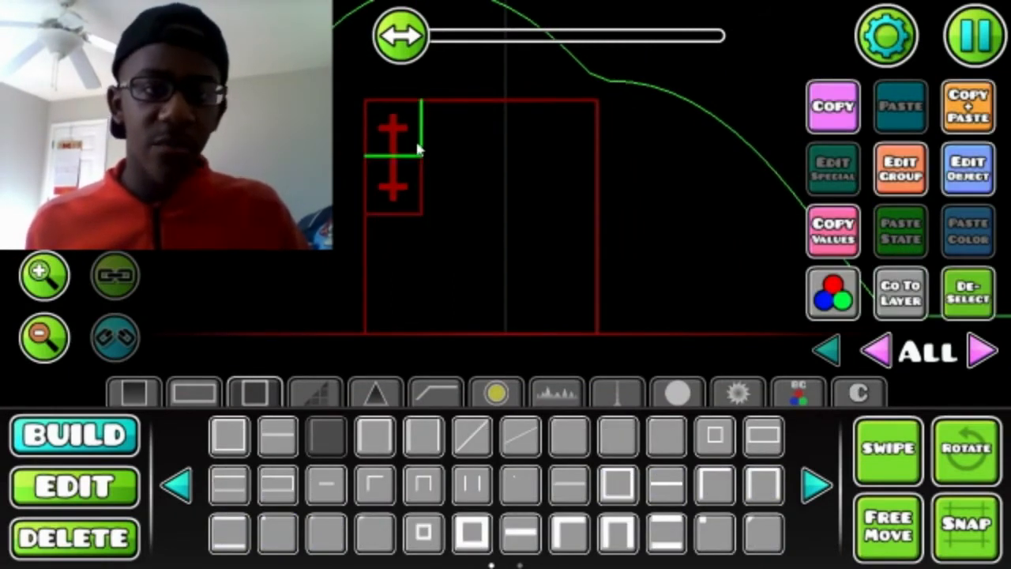
pyautogui.press('q')
pyautogui.click(949, 294)
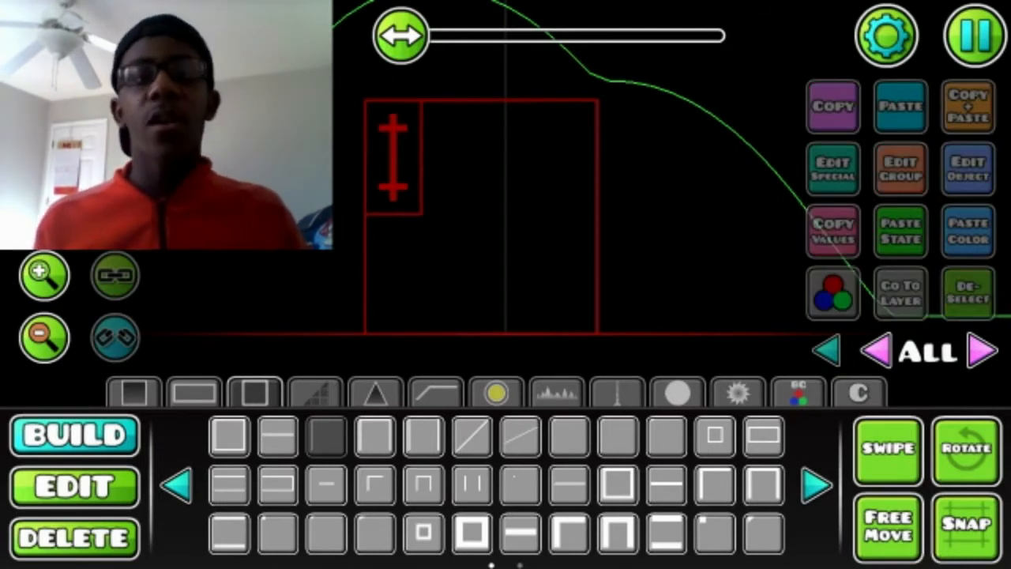
pyautogui.hotkey('ctrl', 'z')
pyautogui.hotkey('ctrl', 'z')
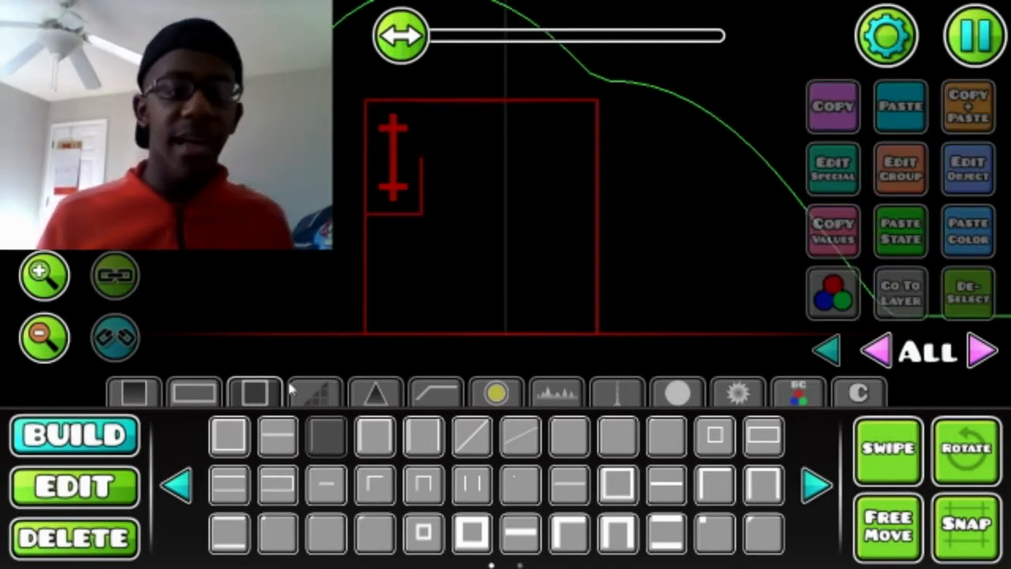
# Place a single straight outline piece, rotated vertical, along the right side of the upper cross cell
pyautogui.click(279, 440)
pyautogui.click(423, 190)
pyautogui.press('e')
pyautogui.click(423, 194)
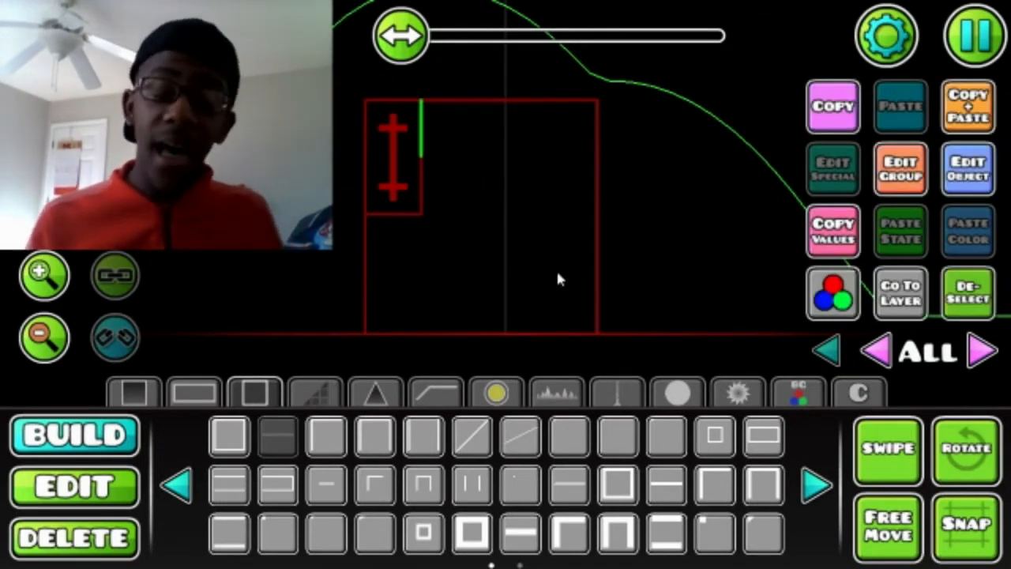
# Place a square glow piece over the lower cross and set its color to channel 2
pyautogui.click(555, 395)
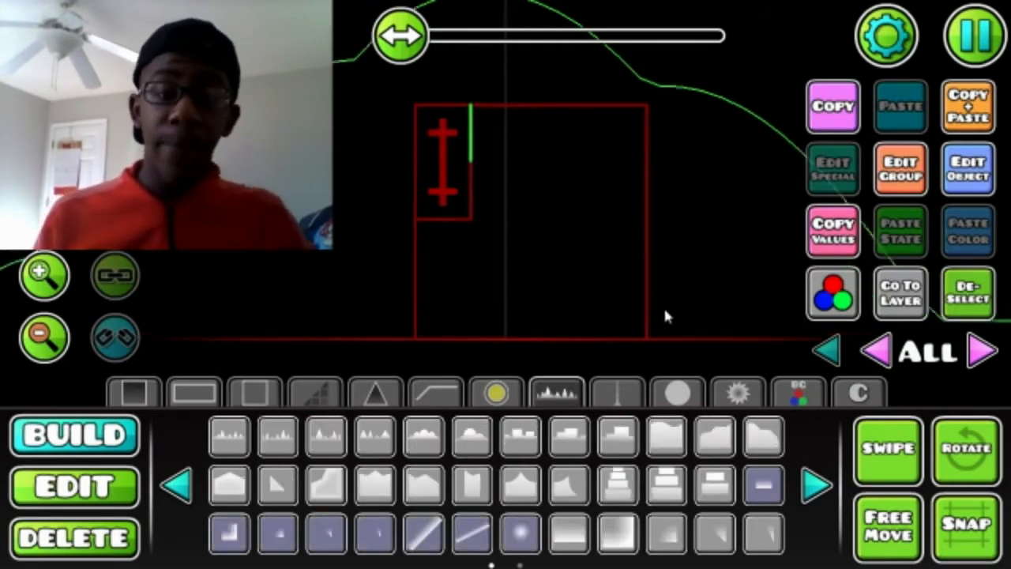
pyautogui.click(832, 488)
pyautogui.click(375, 436)
pyautogui.click(517, 198)
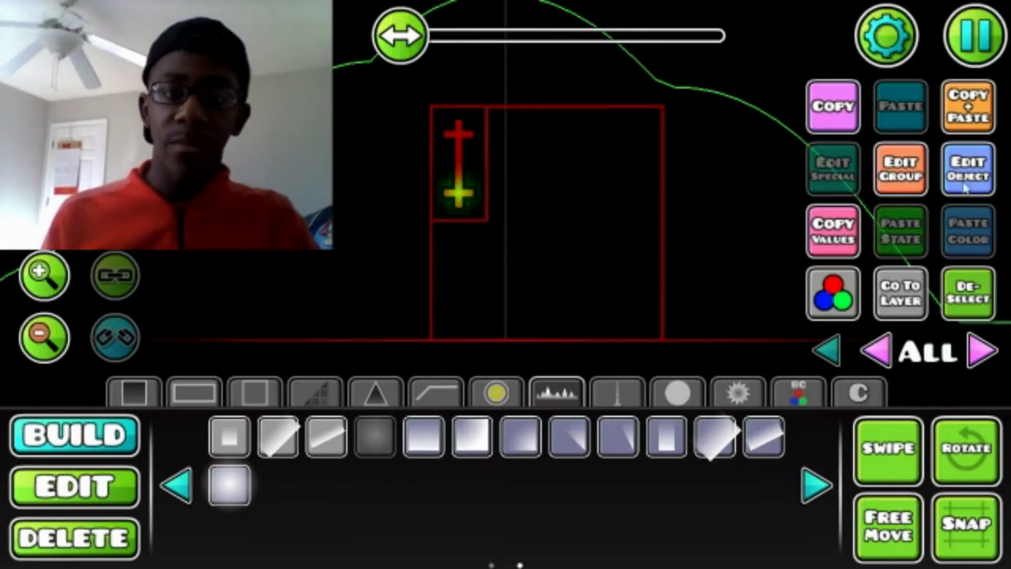
pyautogui.click(964, 186)
pyautogui.click(386, 308)
pyautogui.click(534, 468)
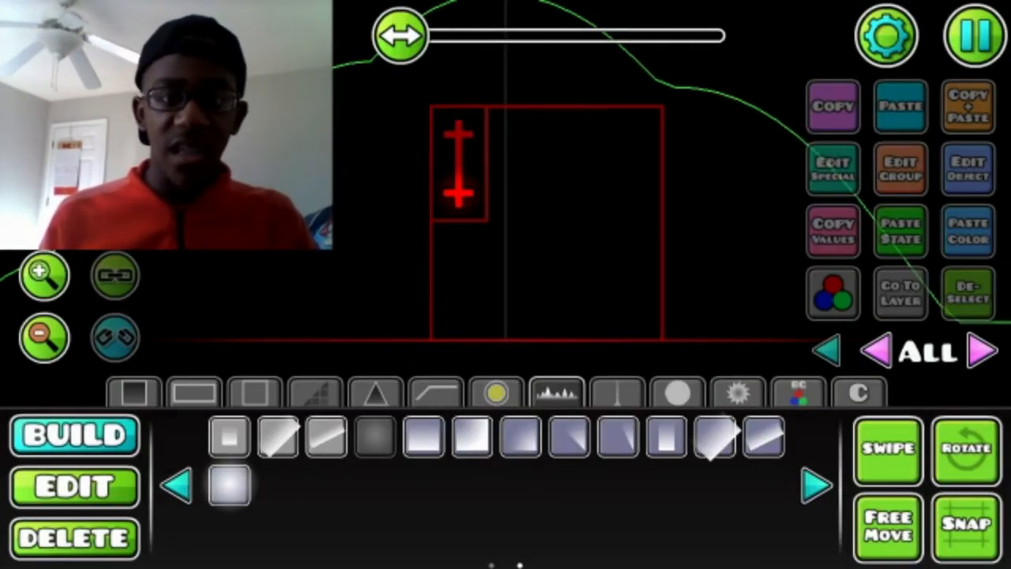
# Place a brick block with a jagged right edge in the cell right of the upper cross
pyautogui.click(133, 393)
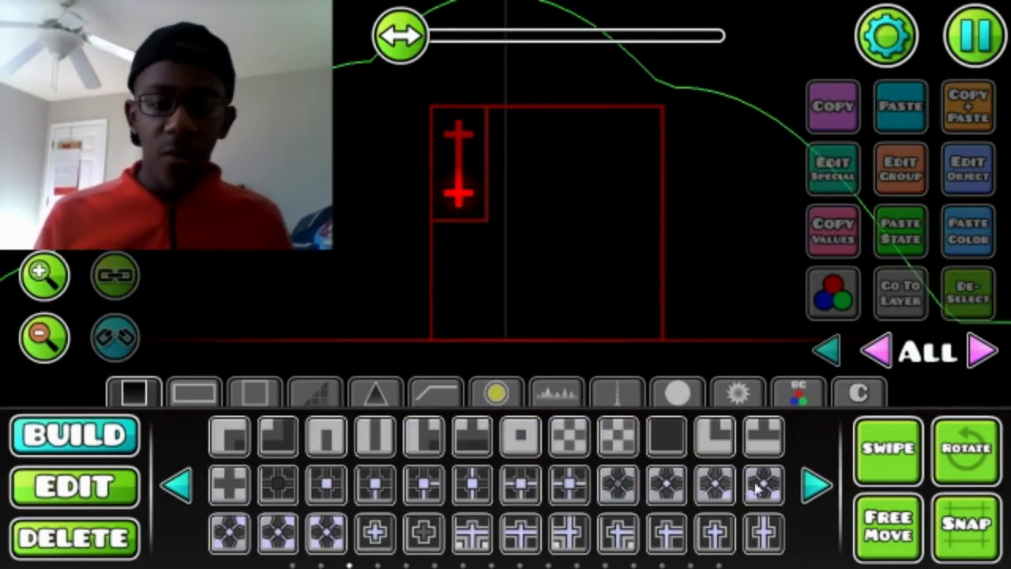
pyautogui.click(818, 485)
pyautogui.click(817, 484)
pyautogui.click(818, 484)
pyautogui.click(818, 484)
pyautogui.click(818, 484)
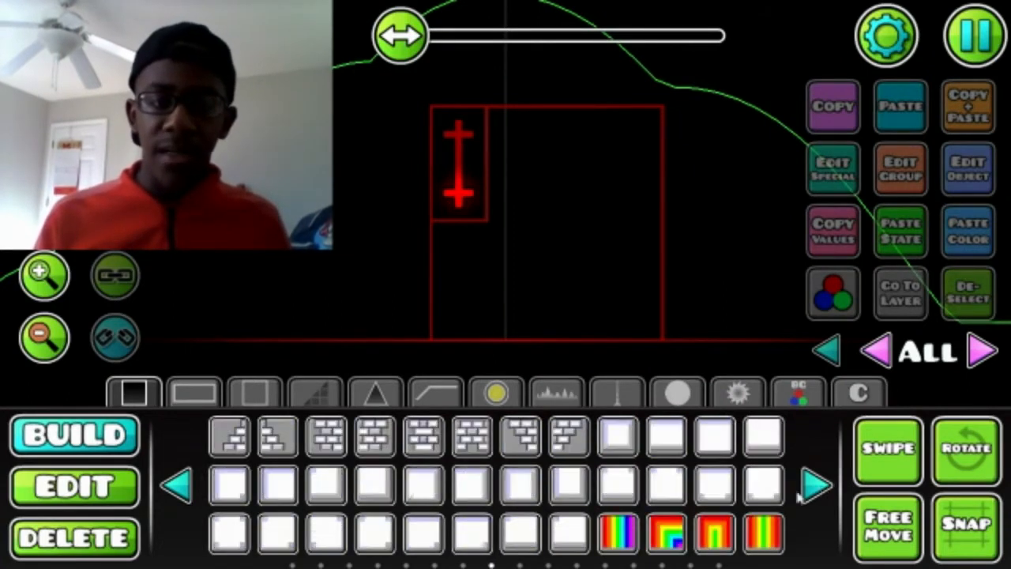
pyautogui.click(376, 431)
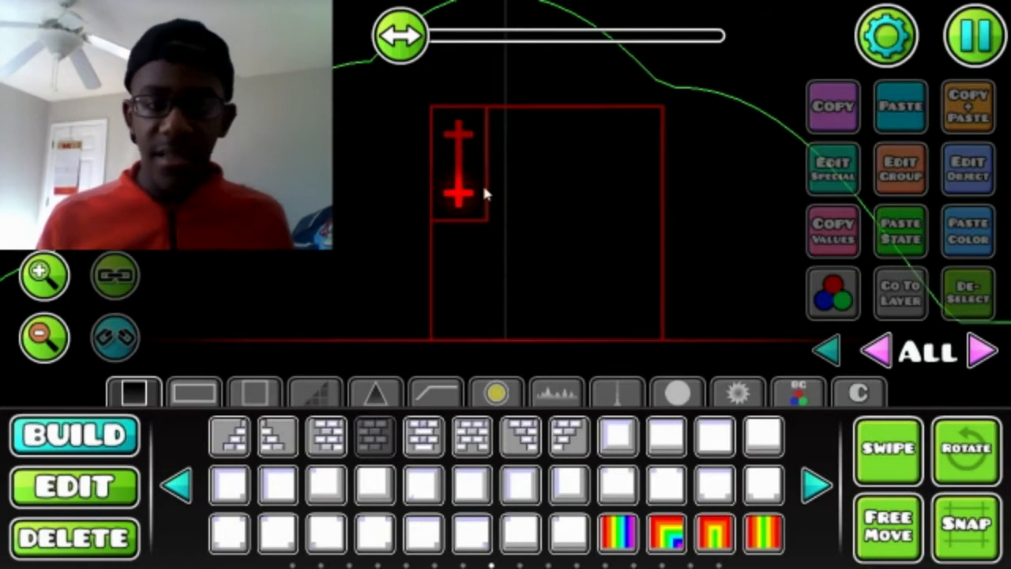
pyautogui.click(483, 147)
pyautogui.press('d')
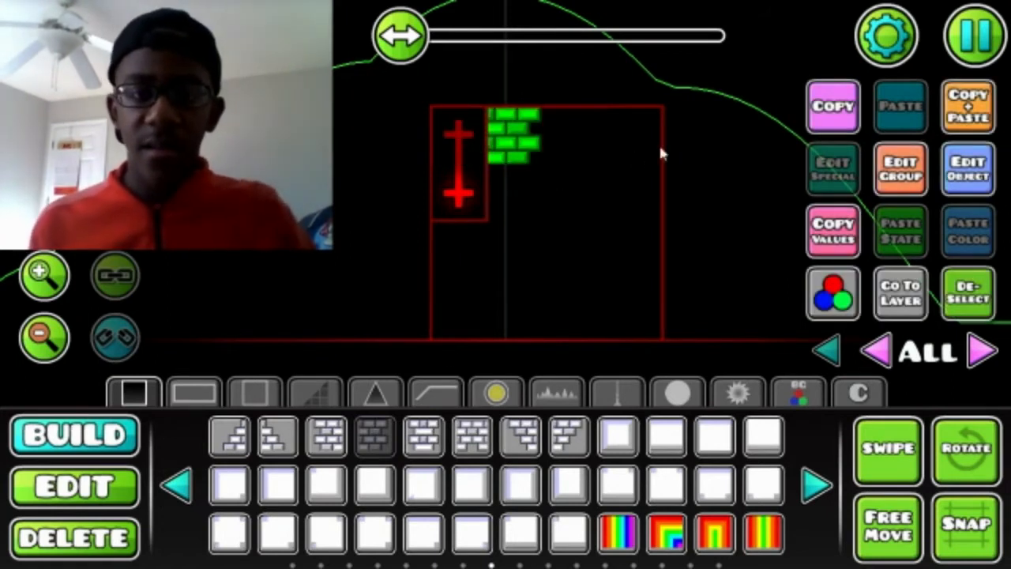
# Set the brick block's base color to channel 4 and its detail color to channel 2
pyautogui.click(974, 175)
pyautogui.click(620, 325)
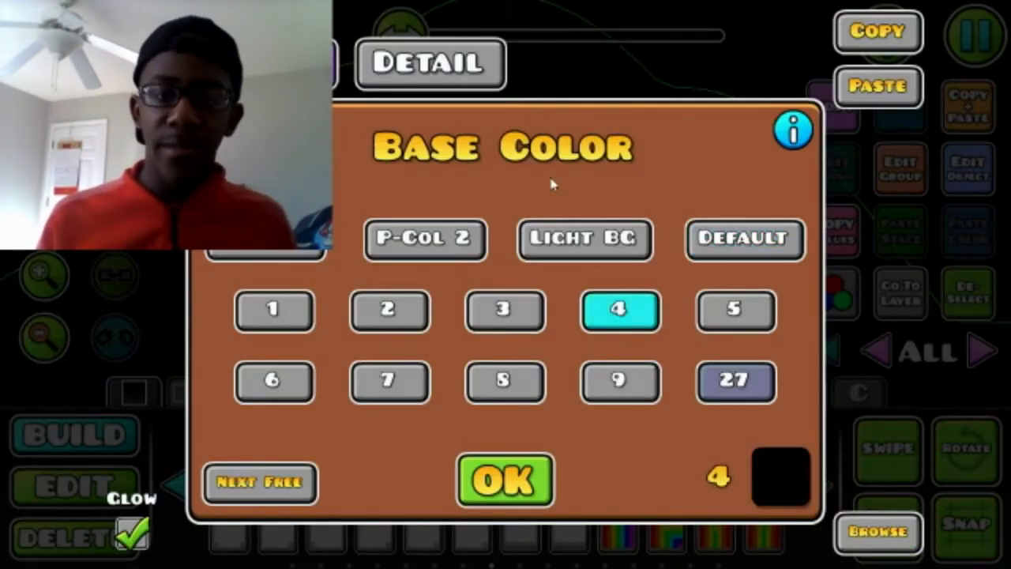
pyautogui.click(457, 57)
pyautogui.click(395, 316)
pyautogui.click(504, 480)
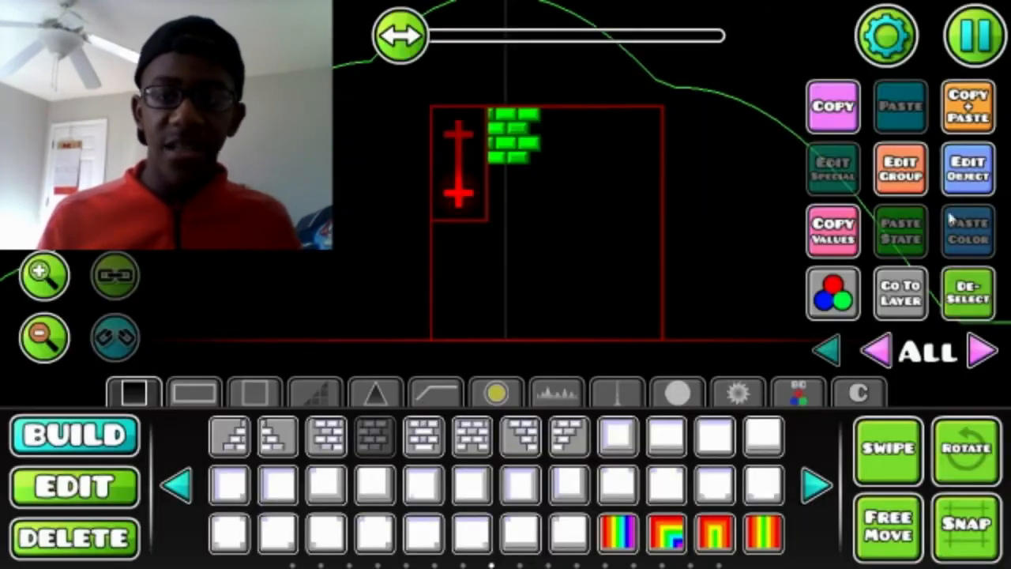
# Duplicate the brick block downward into a column reaching the square's bottom edge, removing the extra copy beside it
pyautogui.click(968, 105)
pyautogui.press('s')
pyautogui.click(968, 97)
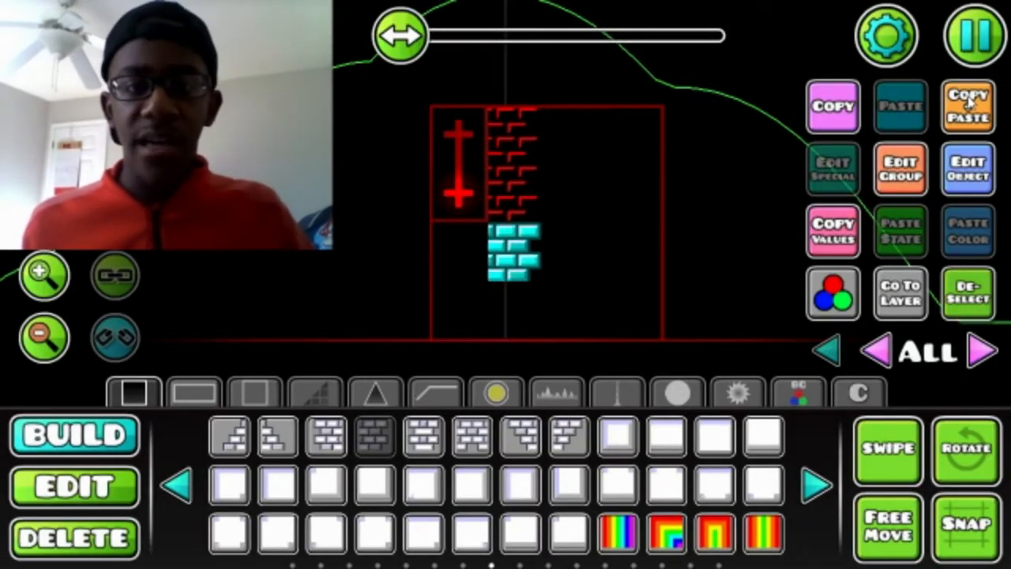
pyautogui.press('s')
pyautogui.click(968, 96)
pyautogui.press('a')
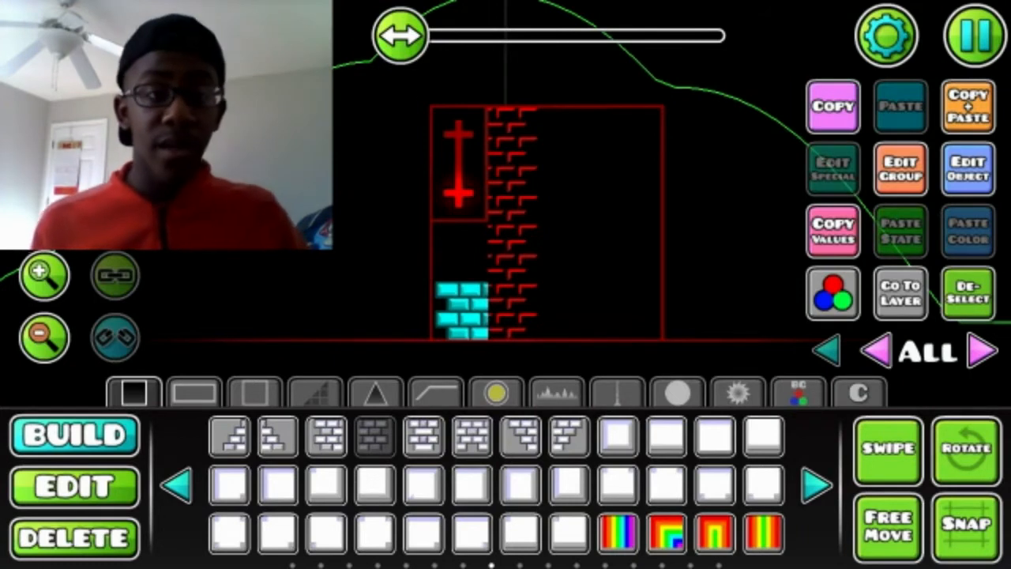
pyautogui.press('Delete')
# Place a brick block with a jagged left edge in the cell directly below the cross frame
pyautogui.click(326, 434)
pyautogui.click(429, 271)
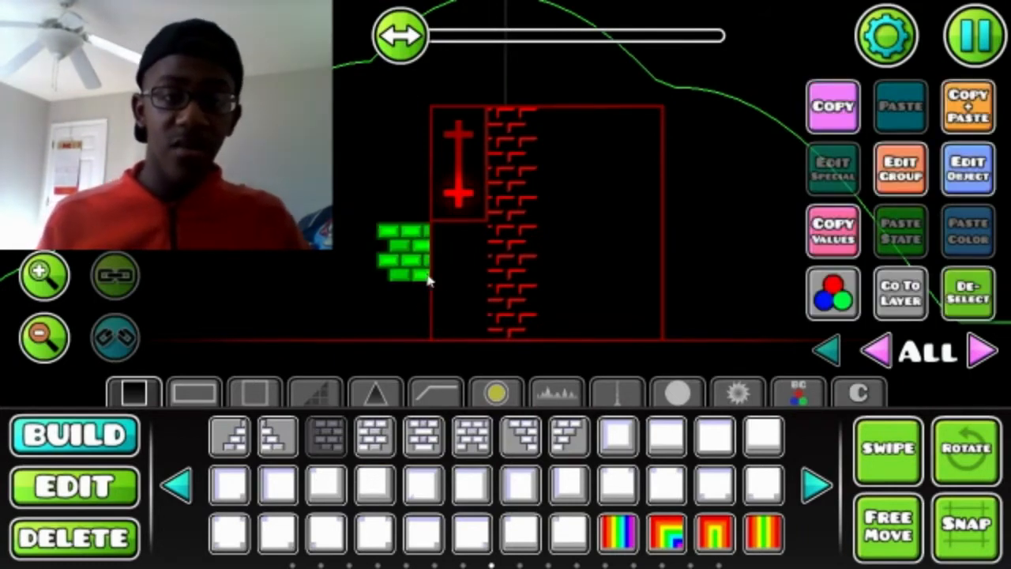
pyautogui.press('d')
# Set the jagged-left brick's base color to channel 4 and detail color to channel 2, and copy it into the cell below
pyautogui.click(948, 190)
pyautogui.click(601, 320)
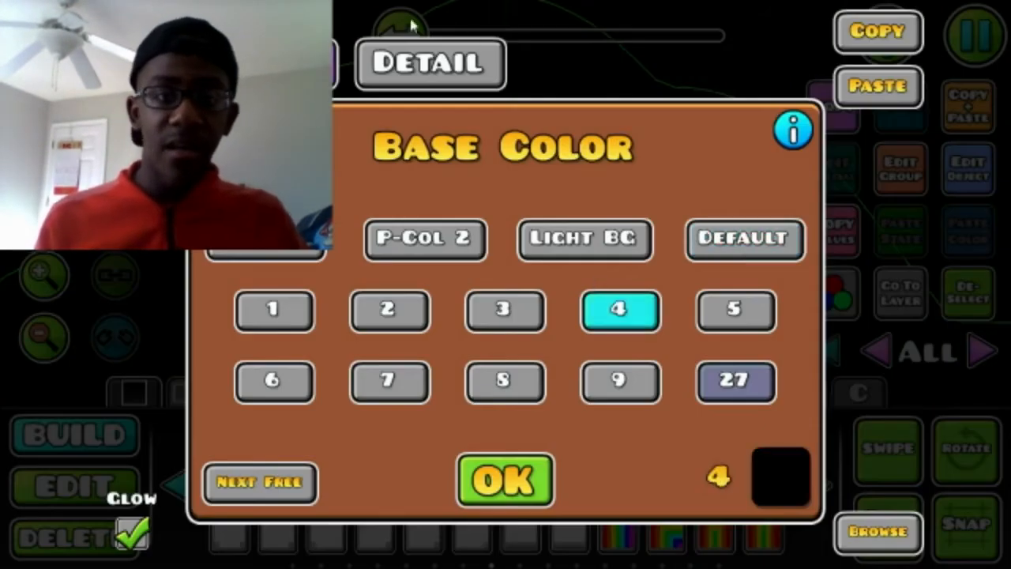
pyautogui.click(431, 64)
pyautogui.click(388, 310)
pyautogui.click(506, 479)
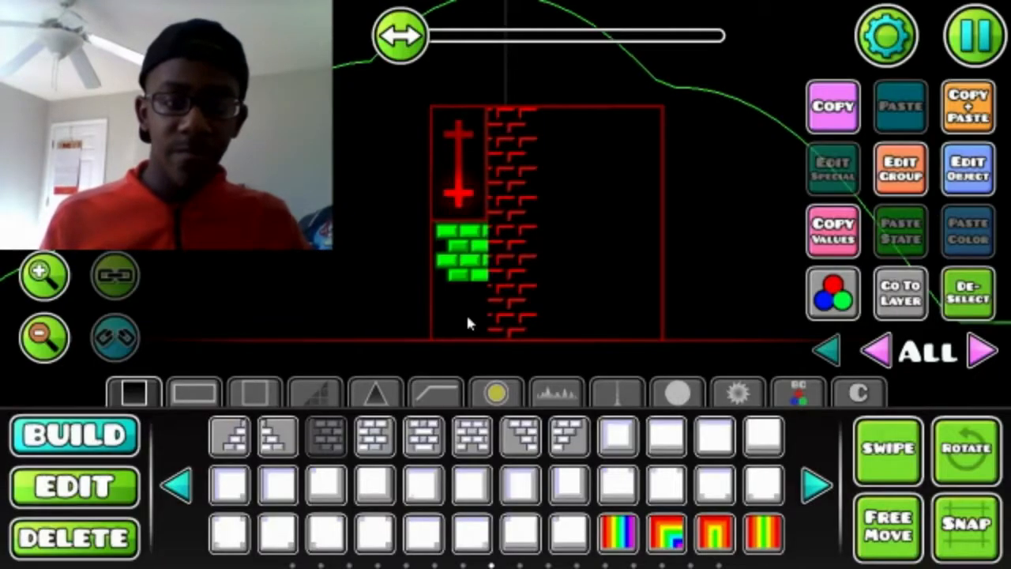
pyautogui.press('s')
pyautogui.click(796, 317)
# Select all the brick blocks inside the square together and set their detail color to channel 1
pyautogui.click(885, 458)
pyautogui.click(51, 490)
pyautogui.moveTo(531, 261); pyautogui.dragTo(524, 158)
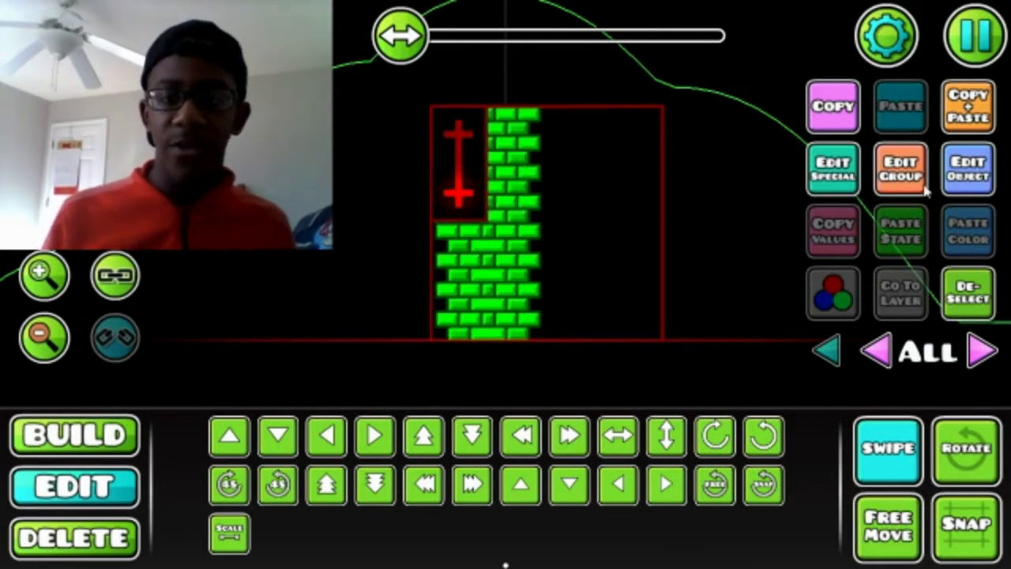
pyautogui.click(968, 168)
pyautogui.click(395, 63)
pyautogui.click(269, 308)
pyautogui.click(488, 481)
pyautogui.click(968, 292)
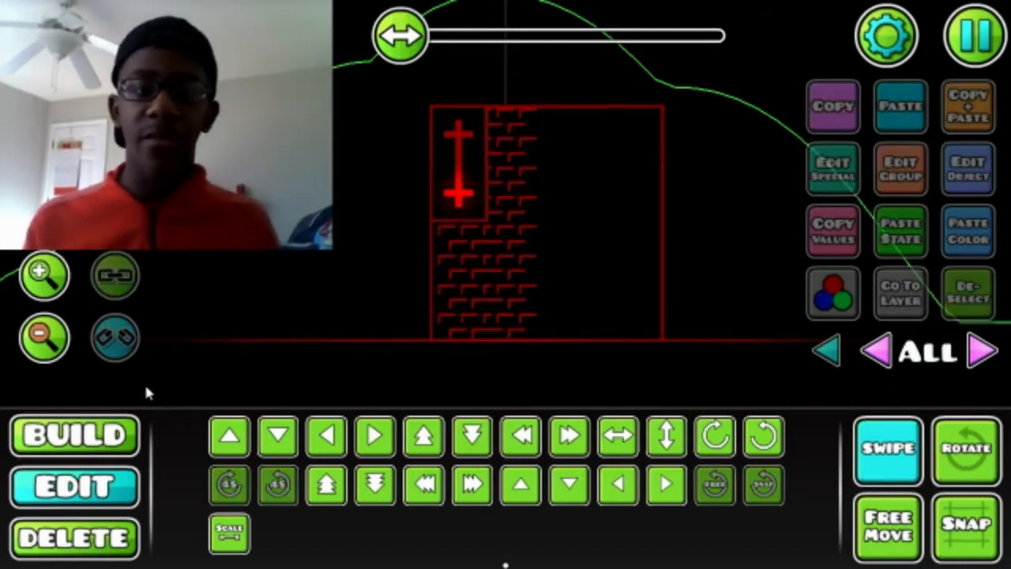
# Find the dark large-brick block on the first page of blocks and place one below the cross frame
pyautogui.click(63, 447)
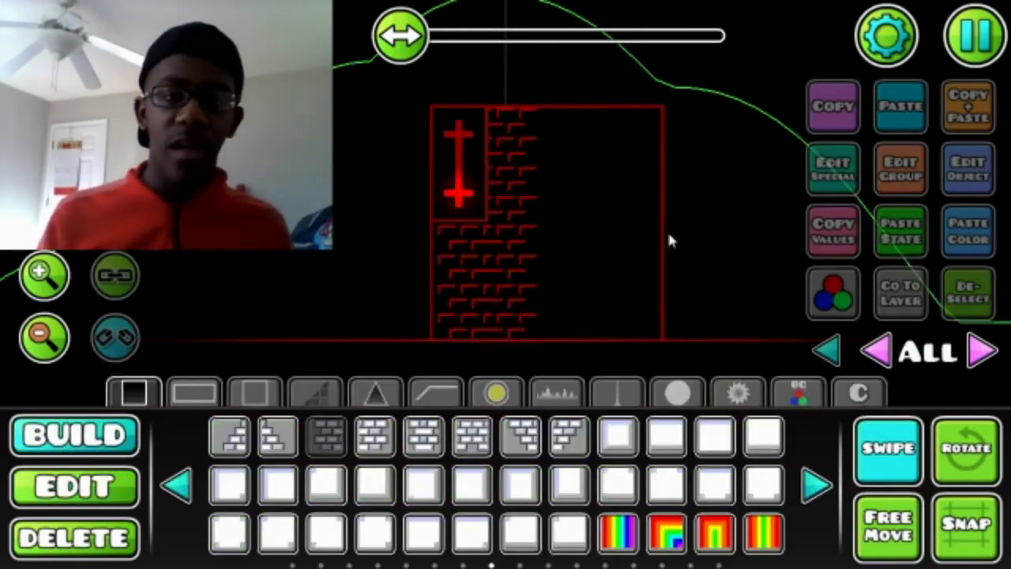
pyautogui.click(186, 485)
pyautogui.click(182, 485)
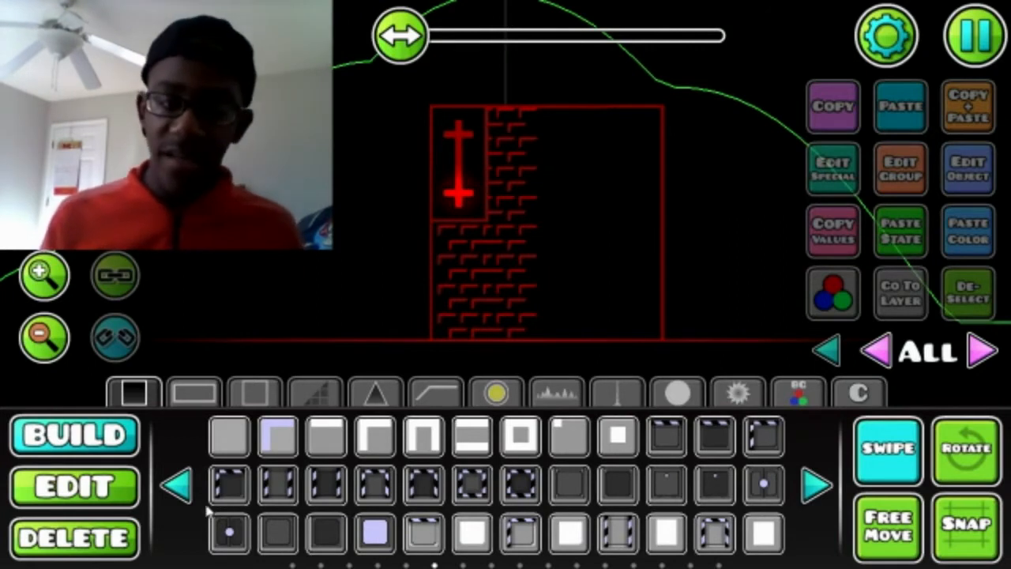
pyautogui.click(178, 485)
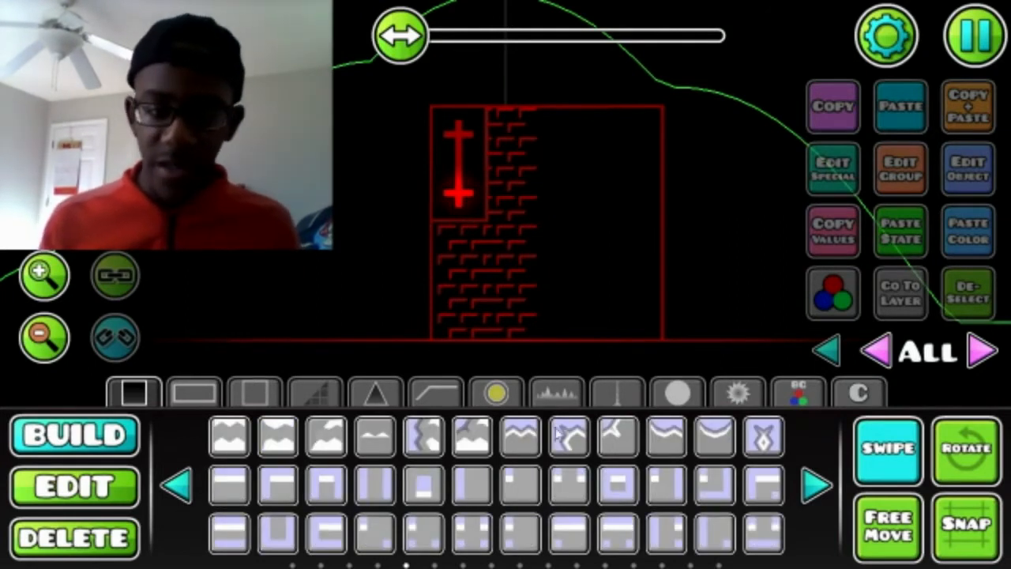
pyautogui.click(175, 486)
pyautogui.click(176, 486)
pyautogui.click(175, 486)
pyautogui.click(175, 487)
pyautogui.click(666, 540)
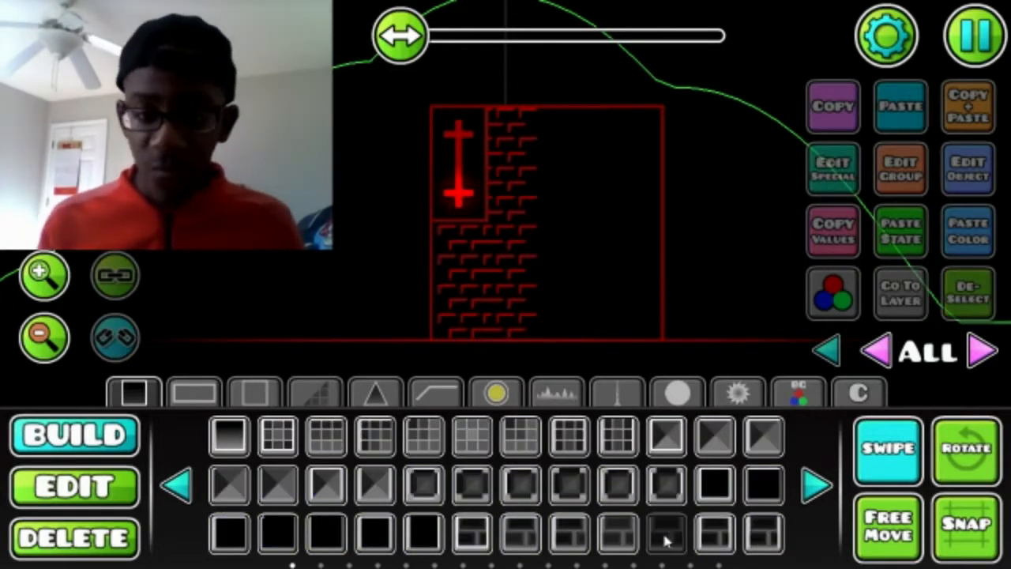
pyautogui.click(453, 250)
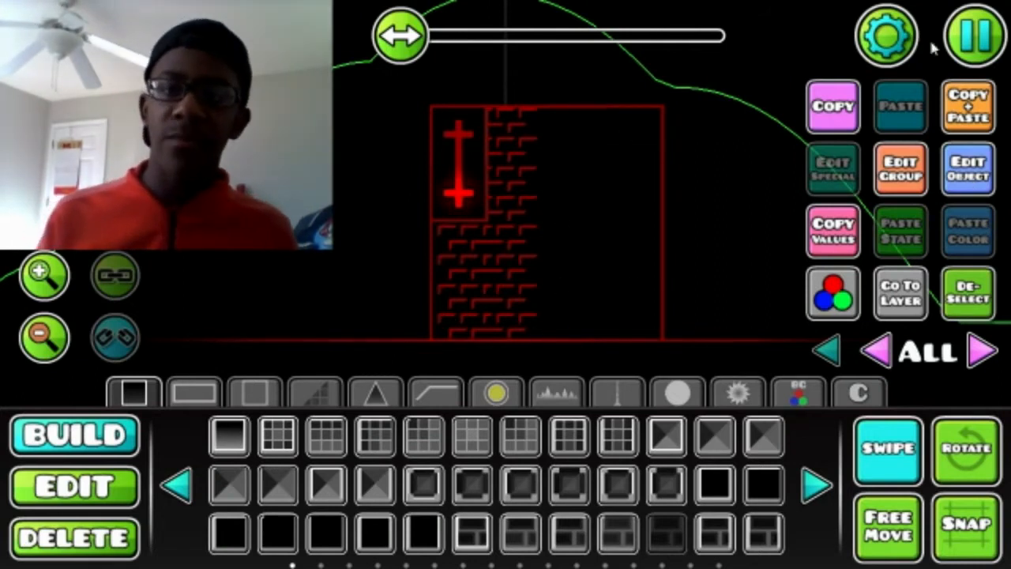
# Turn off the color preview and lay dark brick blocks over the brick column beside the crosses and the column next to it
pyautogui.click(972, 35)
pyautogui.click(37, 278)
pyautogui.click(556, 122)
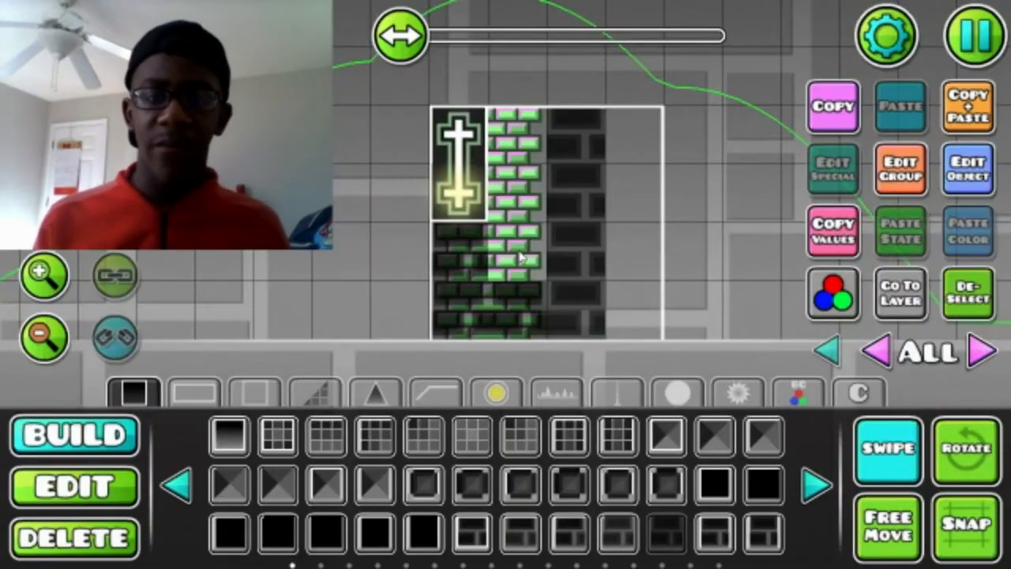
pyautogui.moveTo(516, 269); pyautogui.dragTo(512, 153)
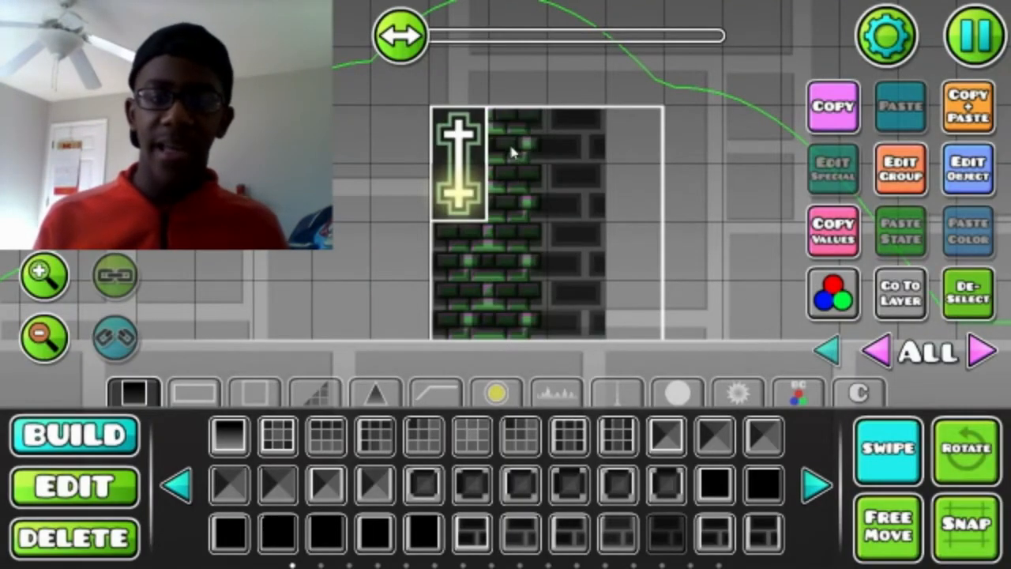
# Select only the dark brick blocks using the Custom filter and set their Z layer to B3
pyautogui.click(120, 537)
pyautogui.click(706, 518)
pyautogui.click(75, 485)
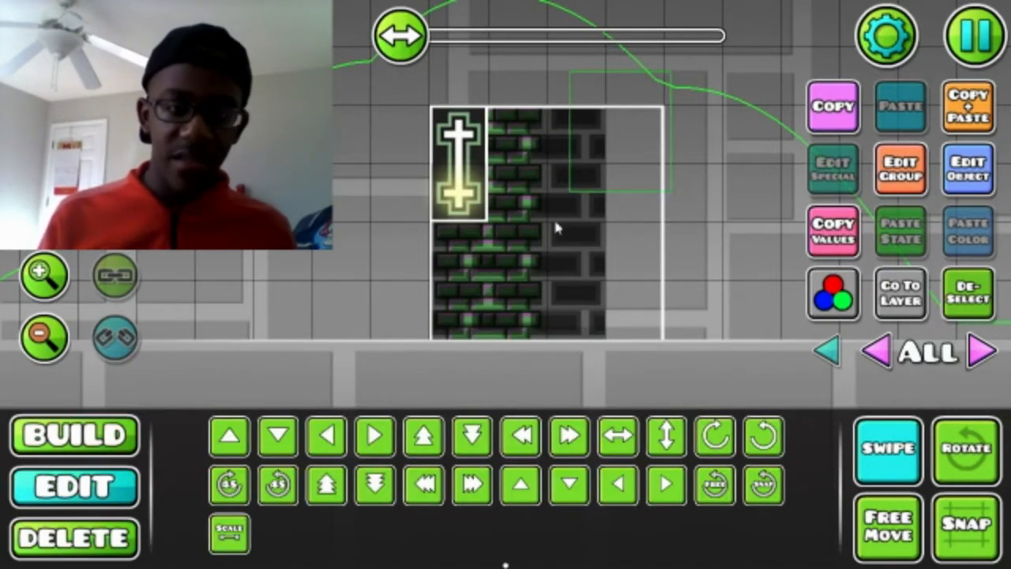
pyautogui.click(921, 176)
pyautogui.click(221, 450)
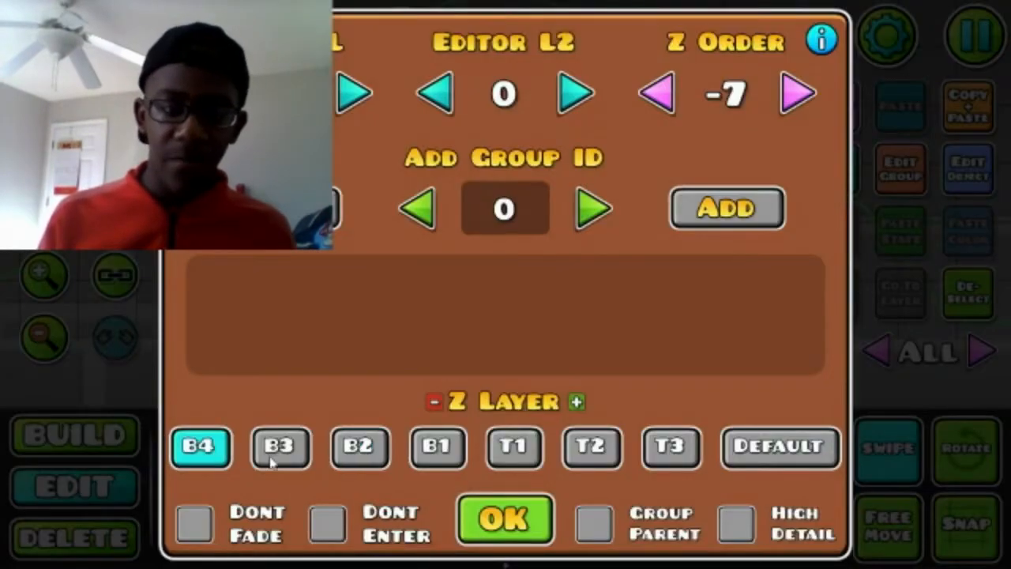
pyautogui.click(273, 462)
pyautogui.click(497, 513)
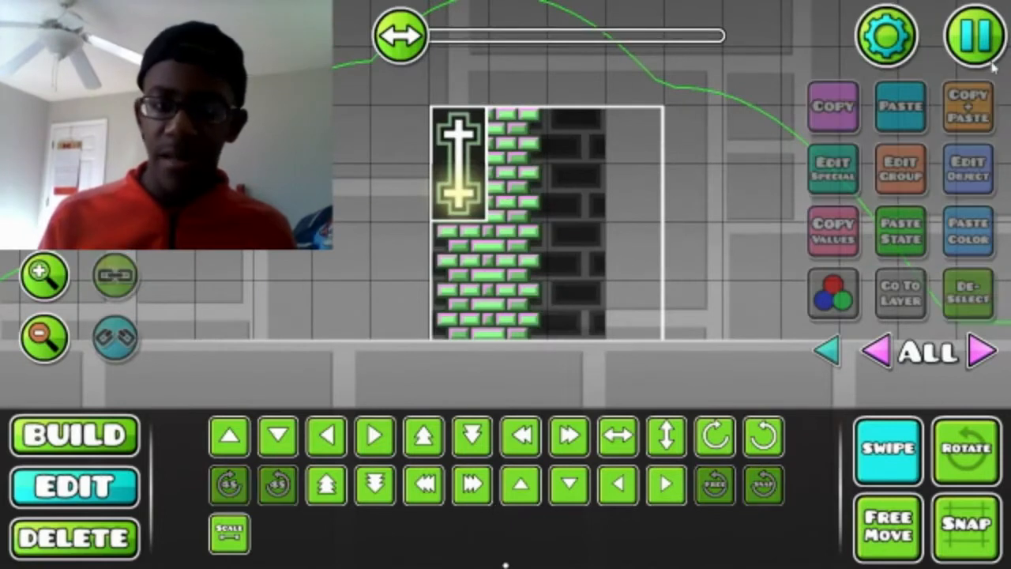
# Turn the color preview back on and reset the object filter to None
pyautogui.click(979, 44)
pyautogui.click(45, 270)
pyautogui.click(384, 138)
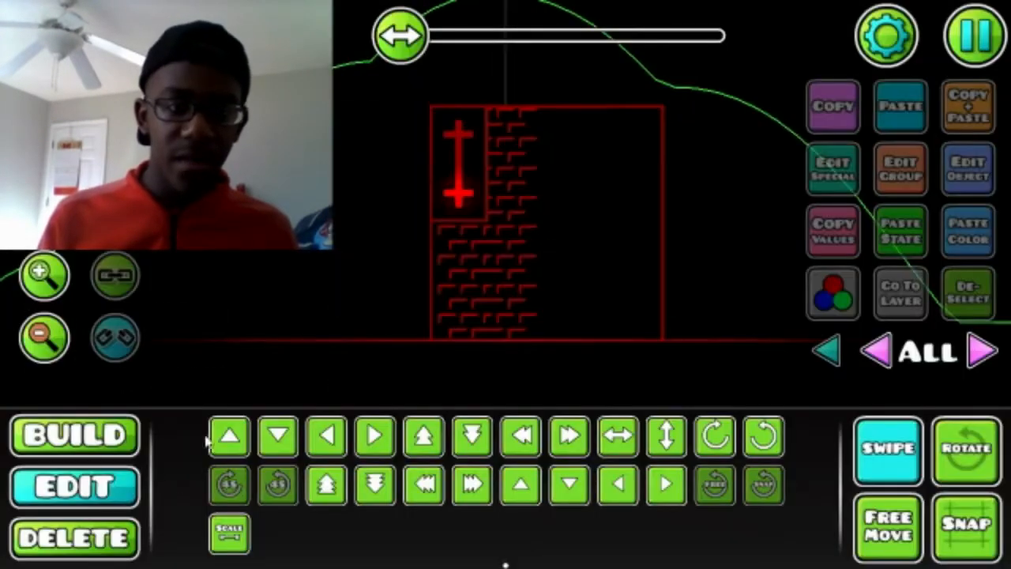
pyautogui.click(556, 393)
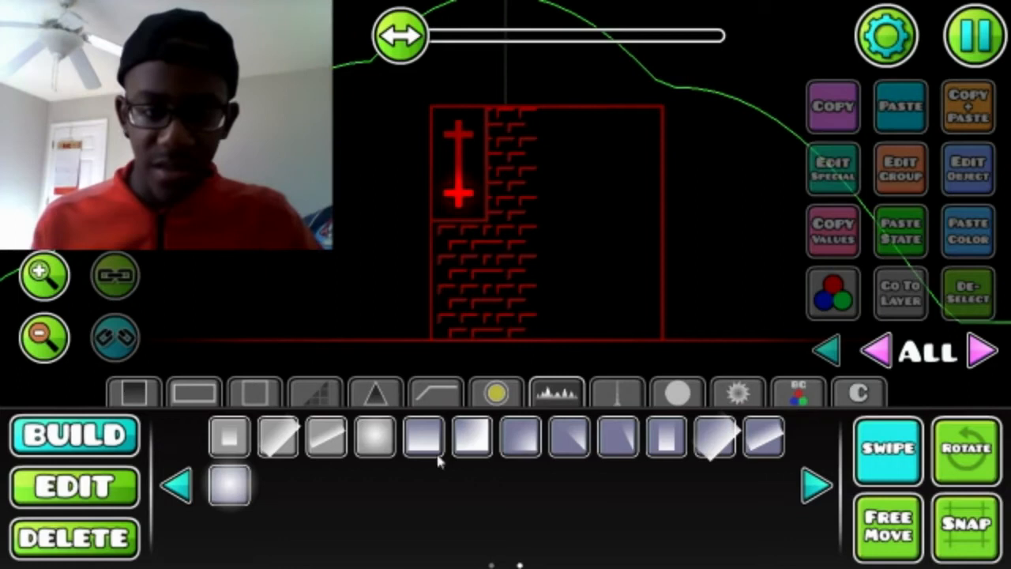
pyautogui.click(146, 543)
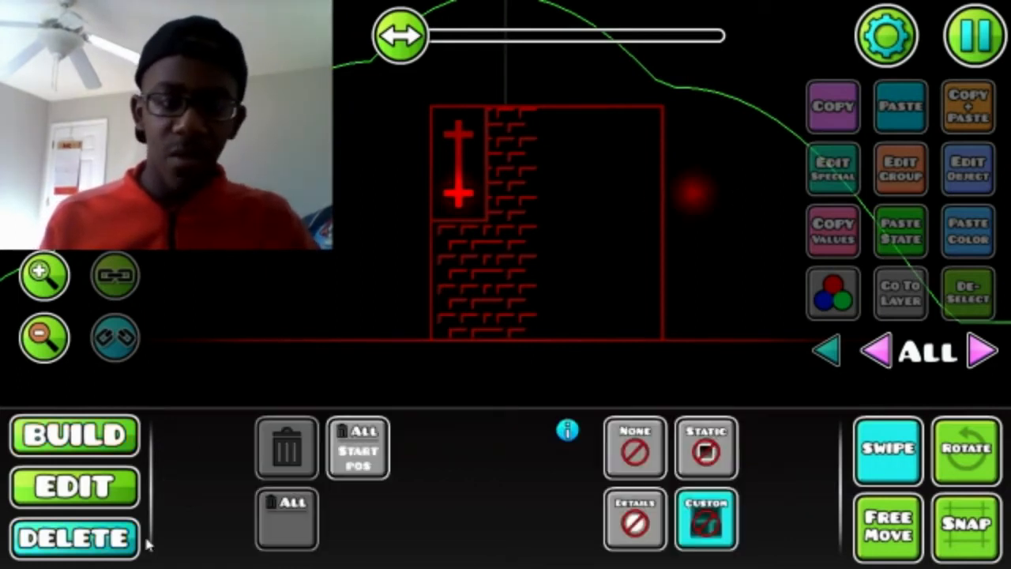
pyautogui.click(628, 446)
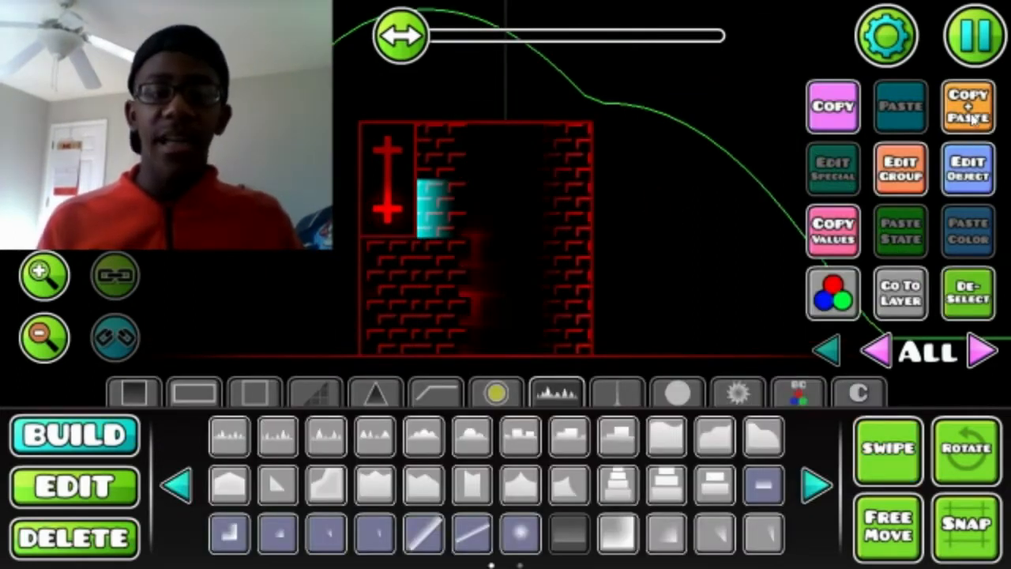
# Set the gradient piece over the bricks beside the crosses to Z layer B1
pyautogui.click(903, 175)
pyautogui.click(436, 446)
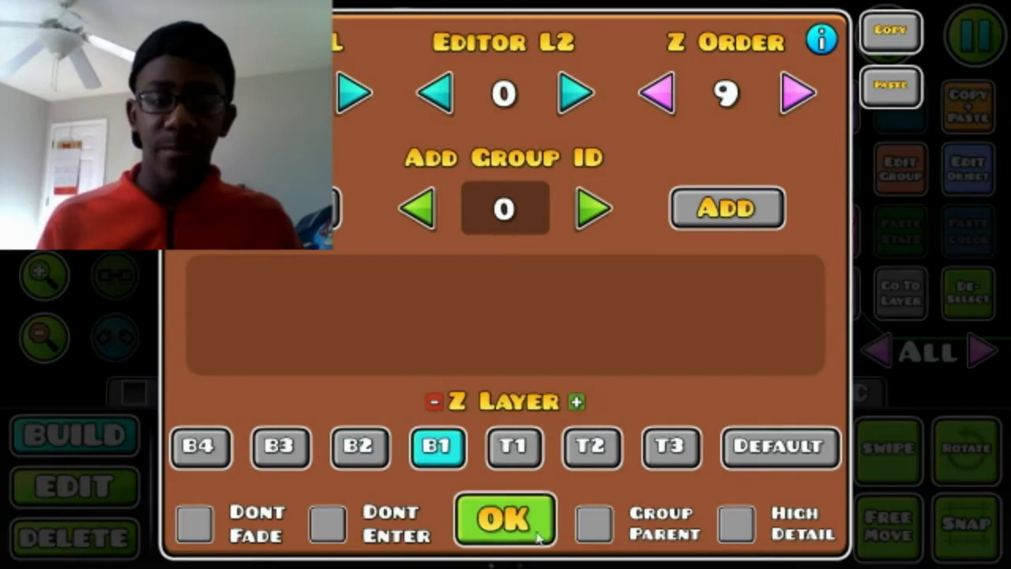
pyautogui.click(506, 520)
pyautogui.click(969, 168)
pyautogui.click(505, 479)
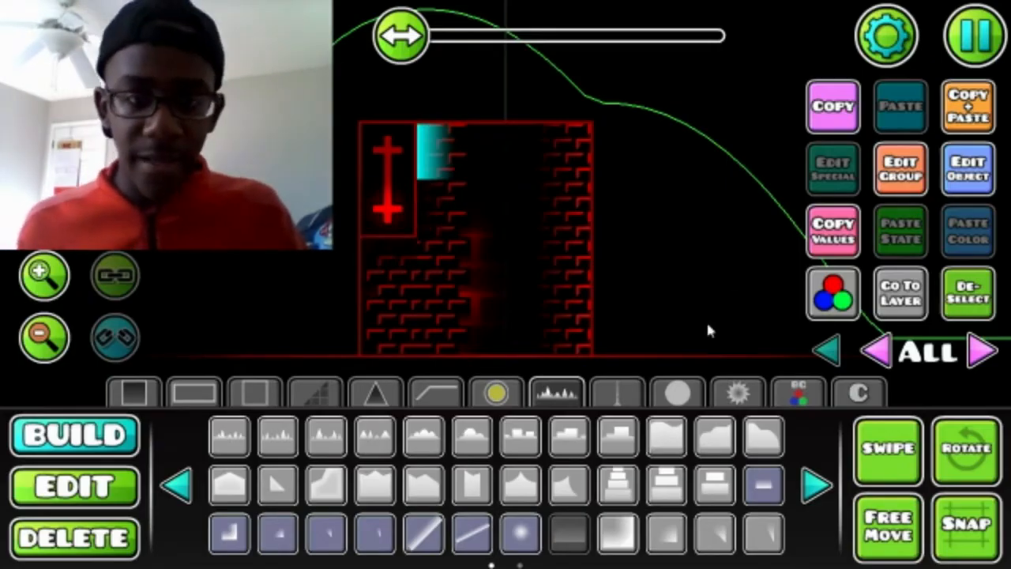
# Add a corner gradient piece at the cross frame's lower-right corner, with color channel 4 and Z layer B1
pyautogui.click(678, 535)
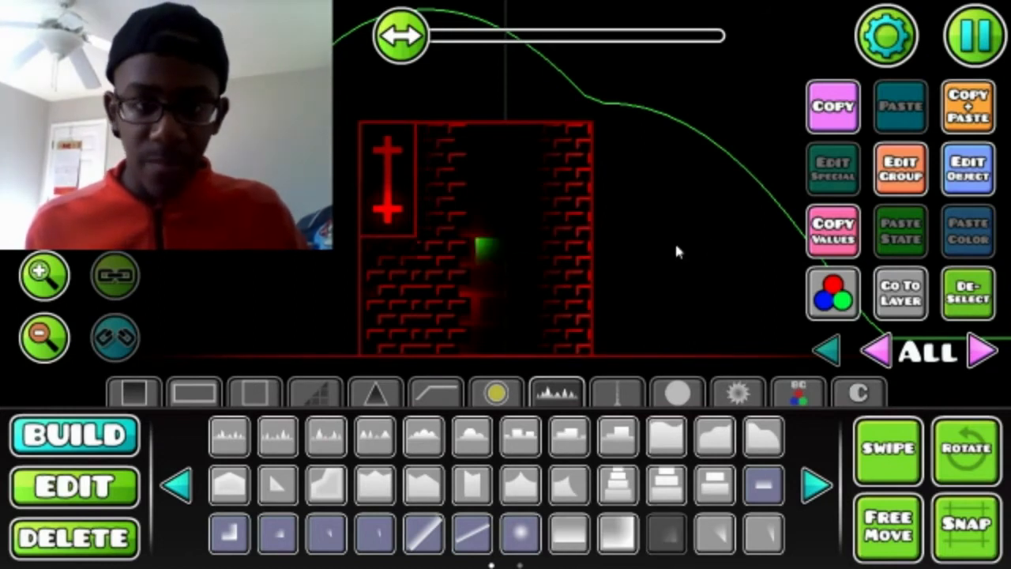
pyautogui.click(948, 190)
pyautogui.click(618, 314)
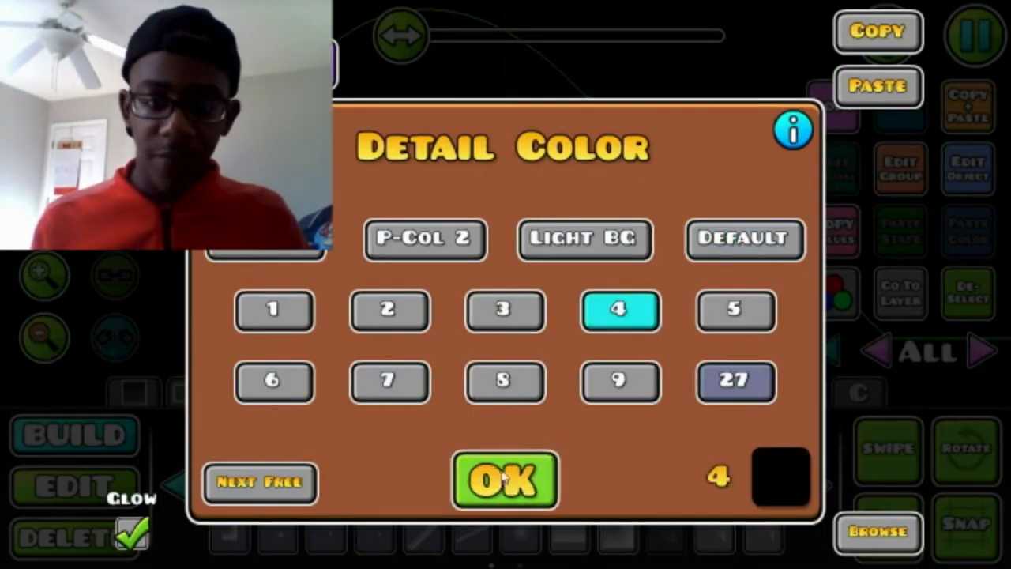
pyautogui.click(503, 479)
pyautogui.click(900, 168)
pyautogui.click(440, 462)
pyautogui.click(505, 519)
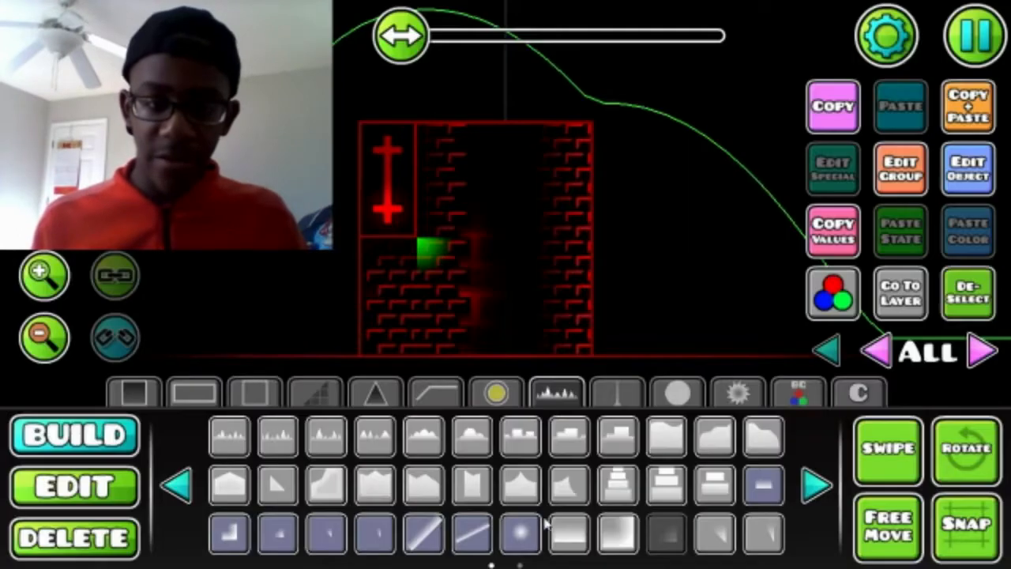
pyautogui.click(967, 293)
# Playtest the level to view the decorated square, and return to the editor
pyautogui.moveTo(635, 109); pyautogui.dragTo(704, 80)
pyautogui.click(98, 207)
pyautogui.click(44, 214)
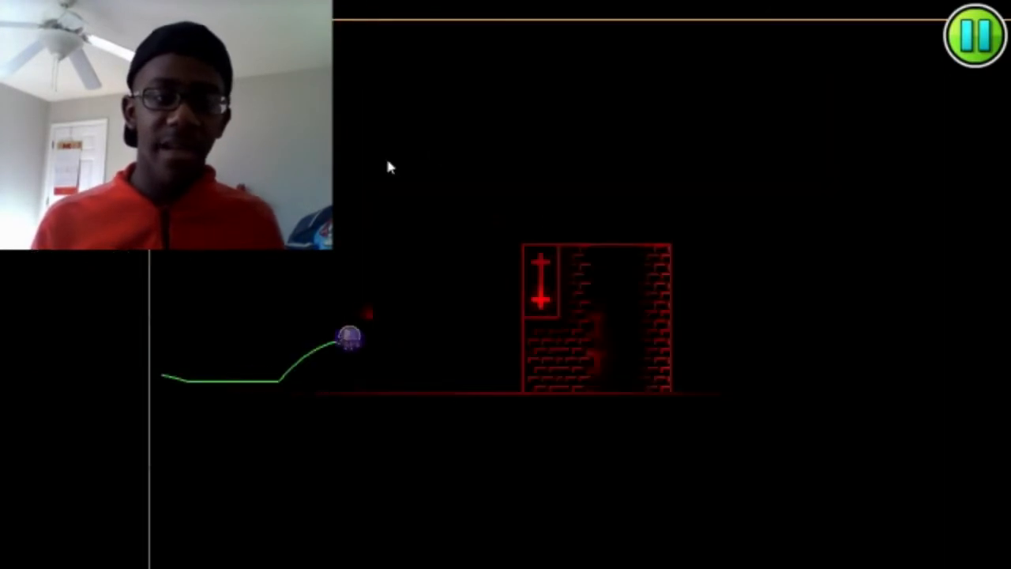
pyautogui.press('space')
pyautogui.press('Return')
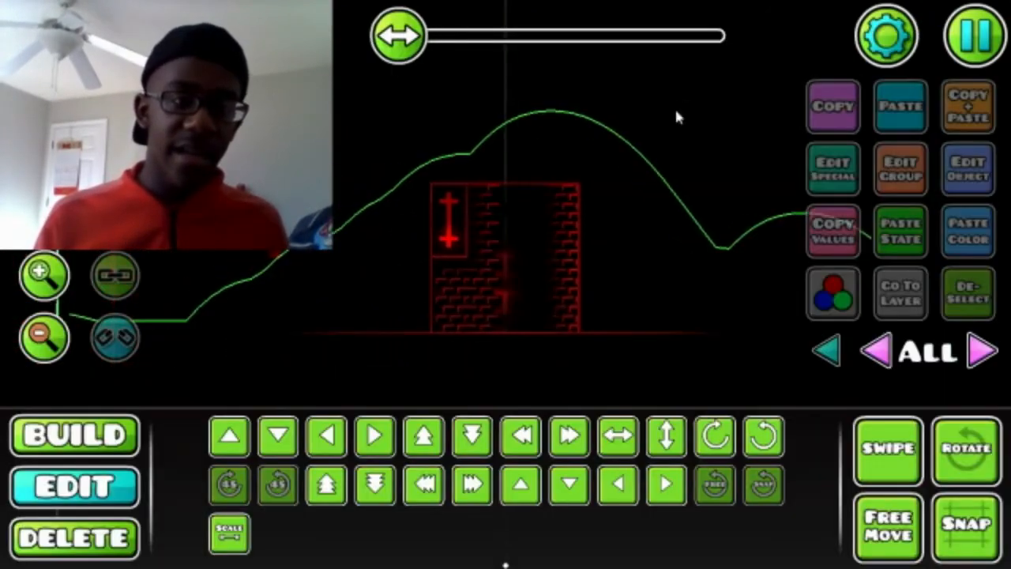
# Place a vertical-fade gradient piece in the square's bottom-left cell
pyautogui.click(96, 533)
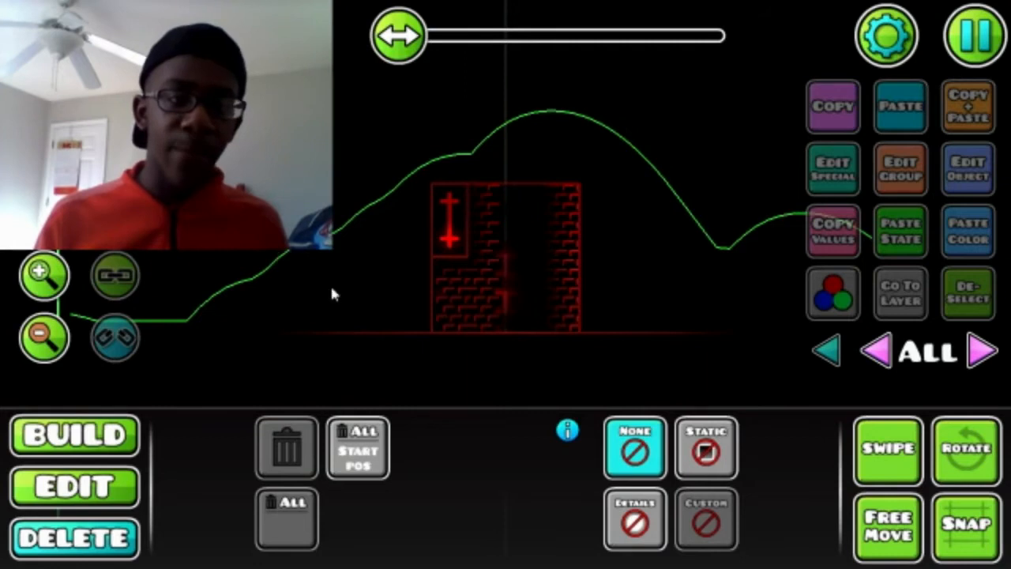
pyautogui.click(75, 434)
pyautogui.click(584, 395)
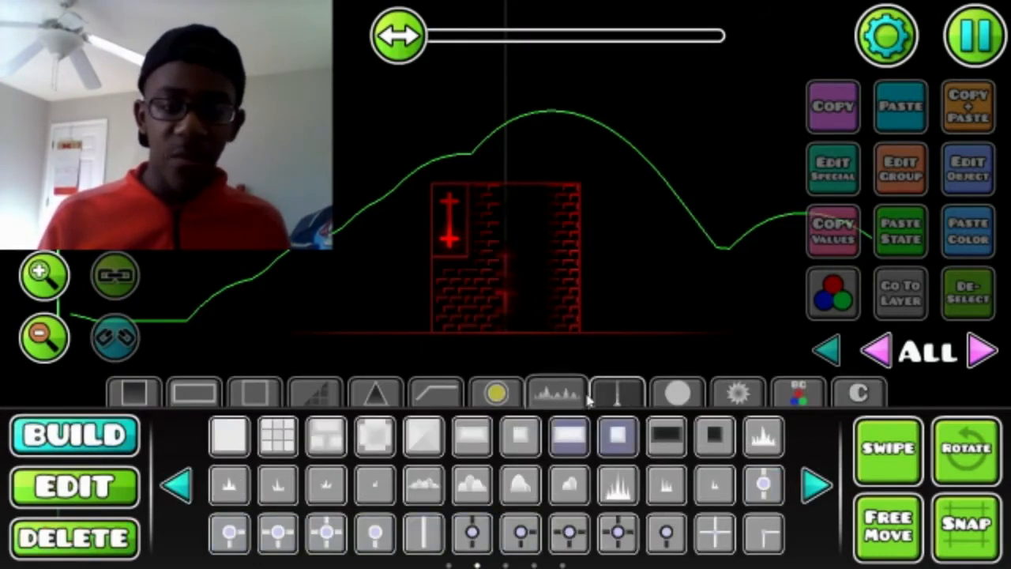
pyautogui.click(819, 486)
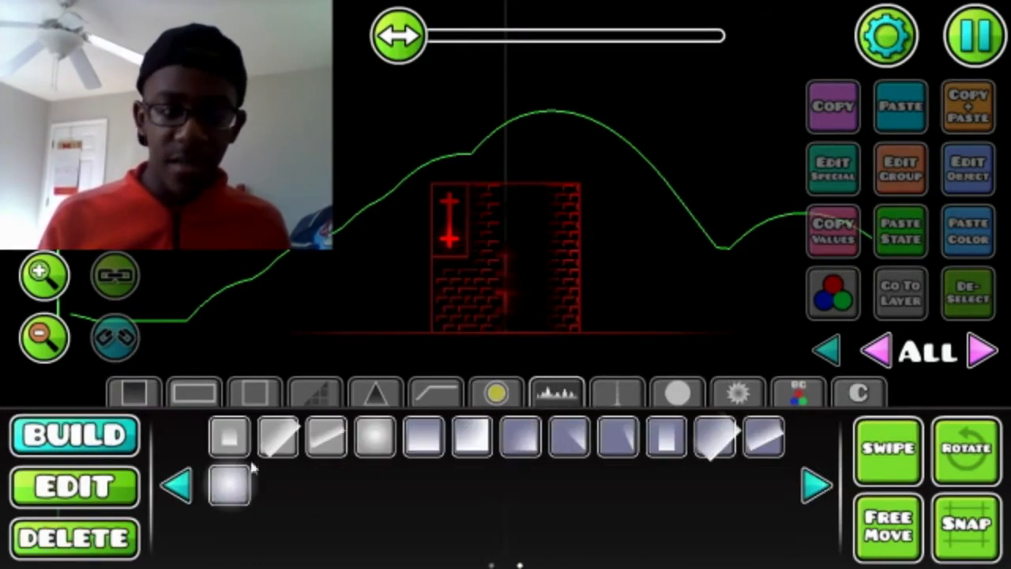
pyautogui.click(425, 437)
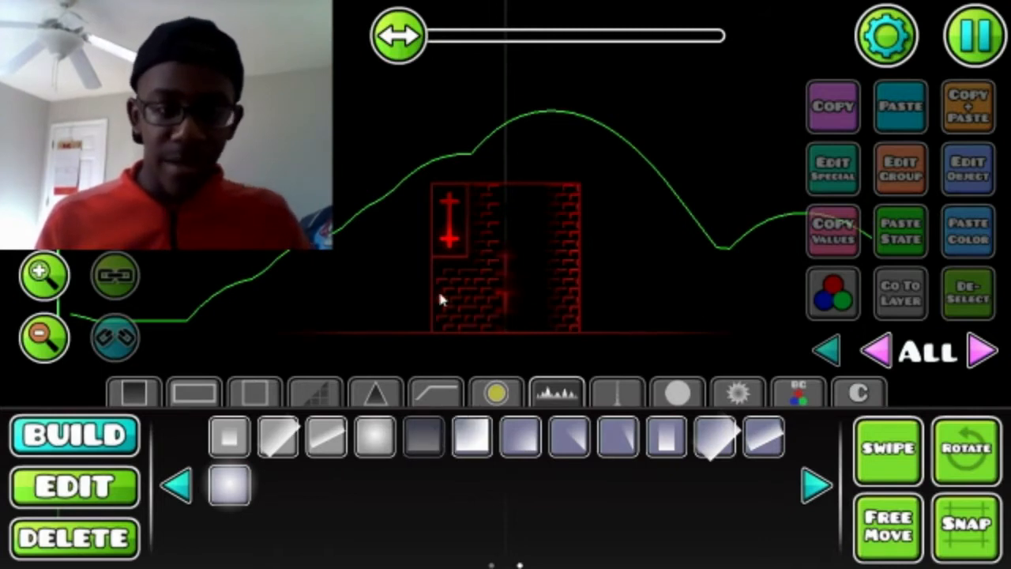
pyautogui.click(438, 294)
# Set the bottom gradient piece's Z layer to T3 and its detail color to channel 4
pyautogui.click(969, 167)
pyautogui.click(668, 444)
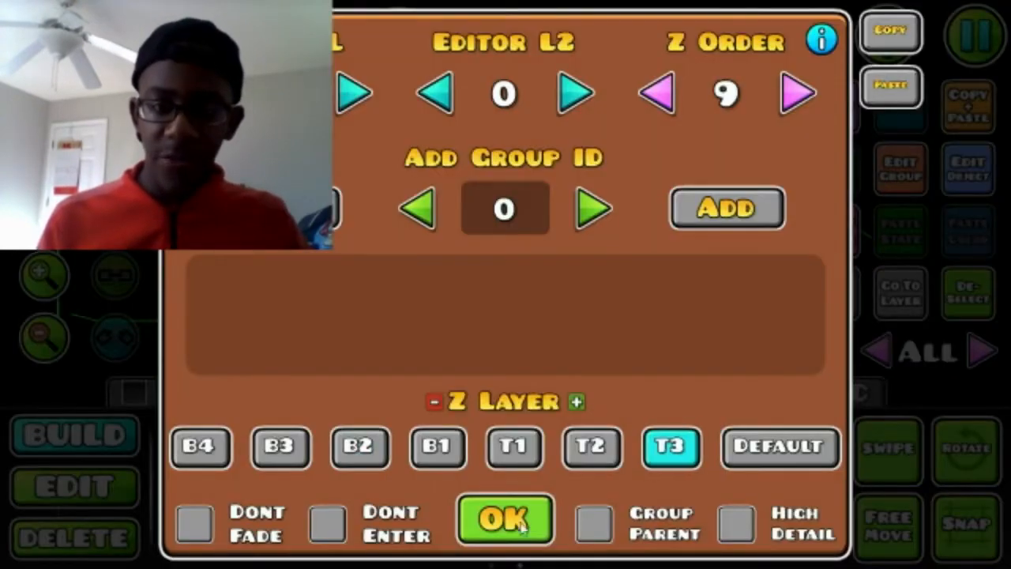
pyautogui.click(503, 519)
pyautogui.click(968, 167)
pyautogui.click(617, 308)
pyautogui.click(505, 479)
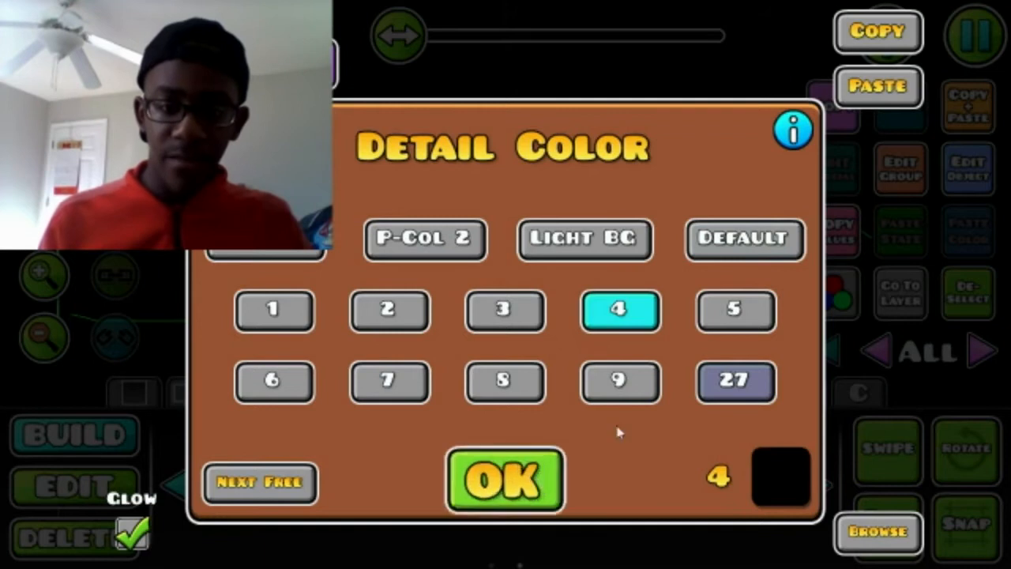
# Duplicate the gradient piece across the entire bottom row of the square
pyautogui.click(968, 105)
pyautogui.click(968, 115)
pyautogui.press('d')
pyautogui.click(969, 115)
pyautogui.press('a')
pyautogui.press('a')
pyautogui.press('a')
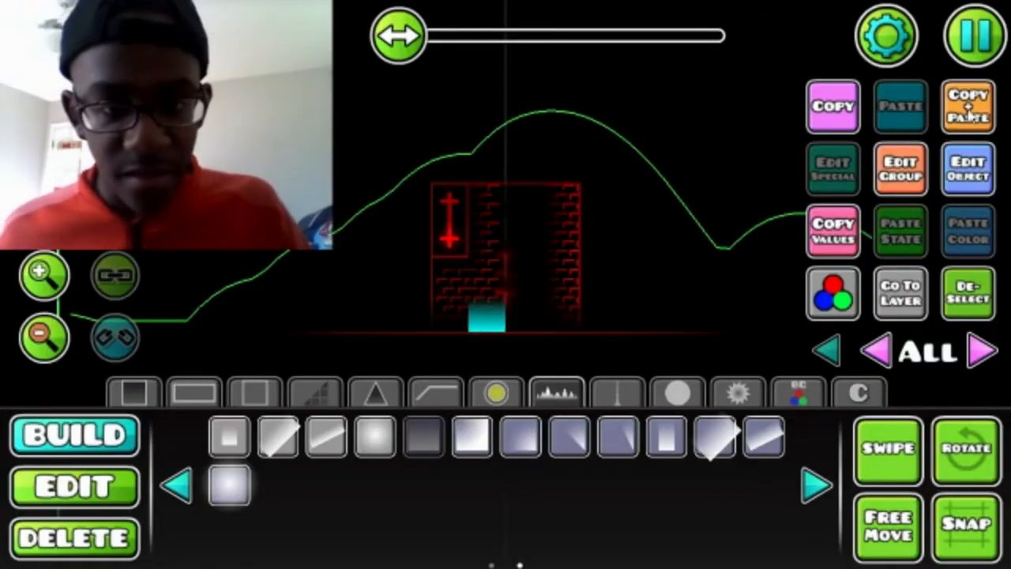
pyautogui.click(969, 115)
pyautogui.press('d')
pyautogui.click(969, 116)
pyautogui.press('d')
pyautogui.click(969, 292)
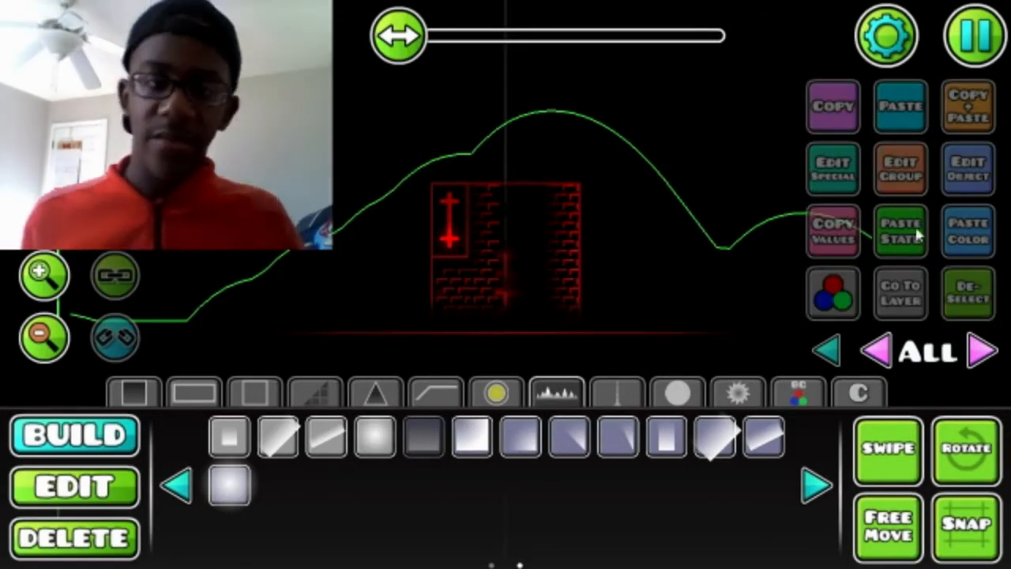
# Select the whole decorated square, duplicate it and flip the copy vertically
pyautogui.click(869, 482)
pyautogui.click(98, 504)
pyautogui.moveTo(703, 68); pyautogui.dragTo(411, 347)
pyautogui.click(978, 92)
pyautogui.hotkey('alt', 'e')
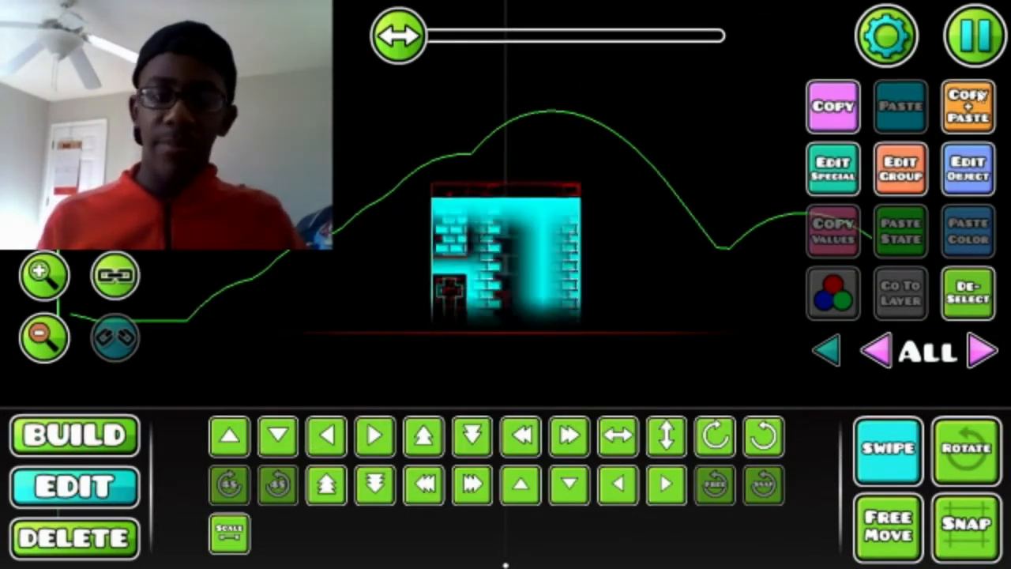
# Move the flipped copy away from the original square and delete it
pyautogui.press('d')
pyautogui.press('w')
pyautogui.press('d')
pyautogui.press('w')
pyautogui.press('d')
pyautogui.press('w')
pyautogui.press('Delete')
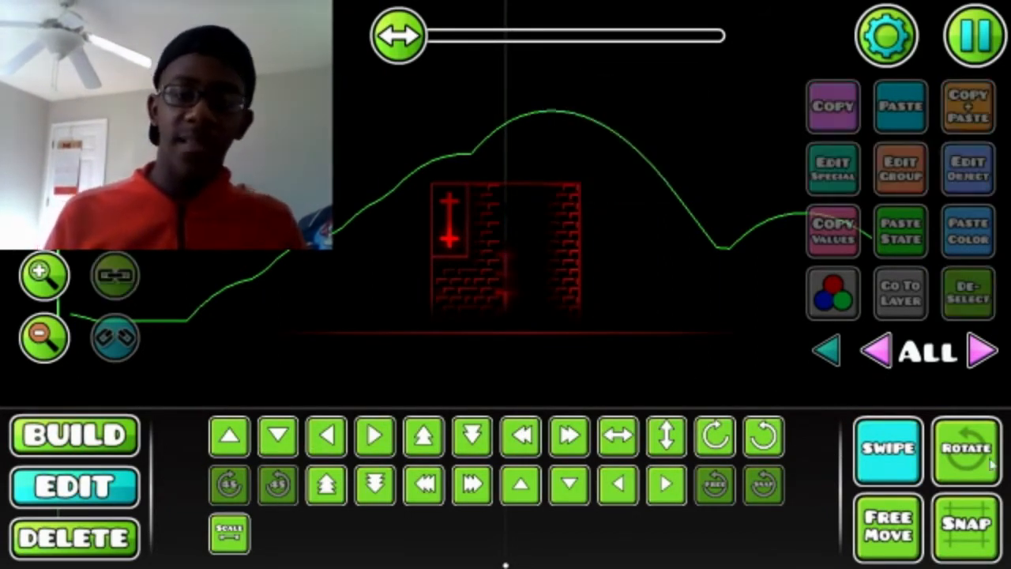
# Place a small colorable triangle in the empty area beside the square and an upside-down one beneath it to form a diamond
pyautogui.click(23, 281)
pyautogui.click(24, 281)
pyautogui.click(24, 281)
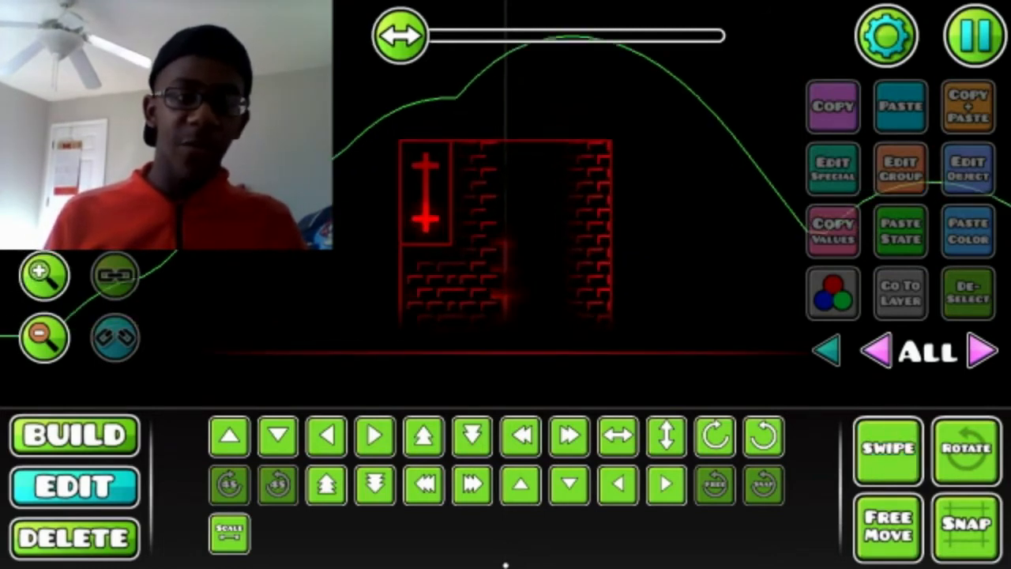
pyautogui.moveTo(143, 273); pyautogui.dragTo(299, 302)
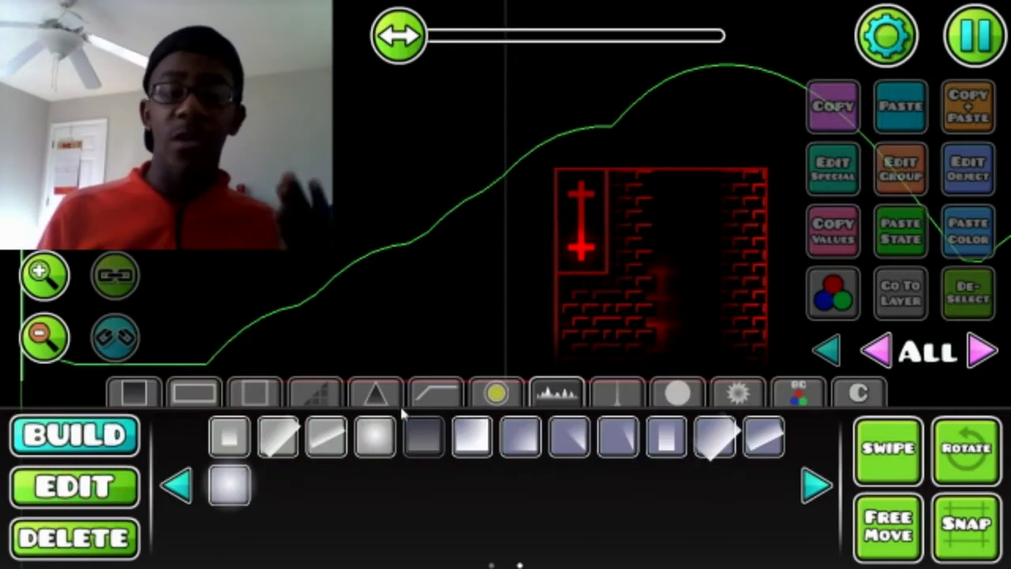
pyautogui.click(376, 392)
pyautogui.moveTo(371, 283); pyautogui.dragTo(432, 282)
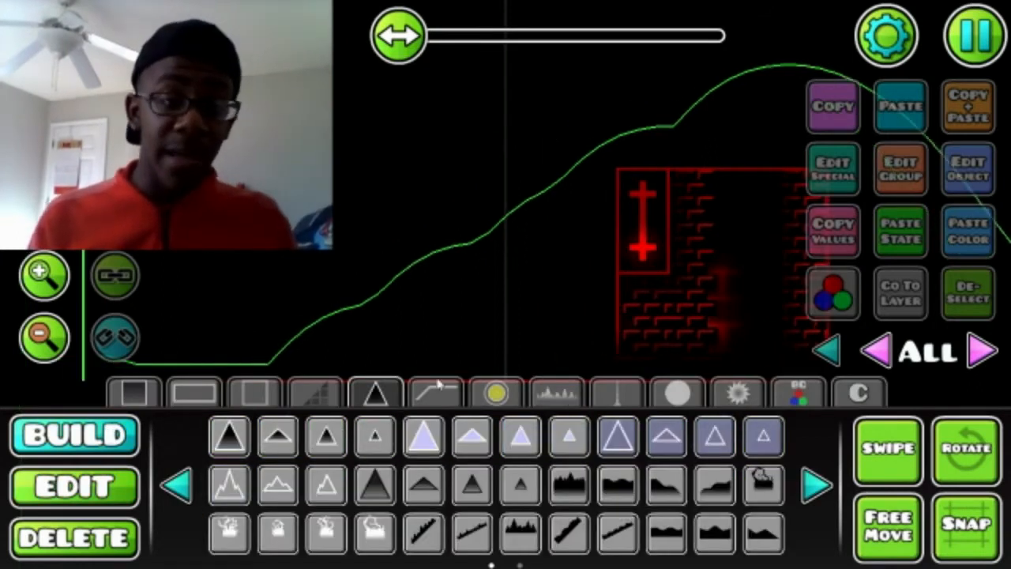
pyautogui.click(529, 451)
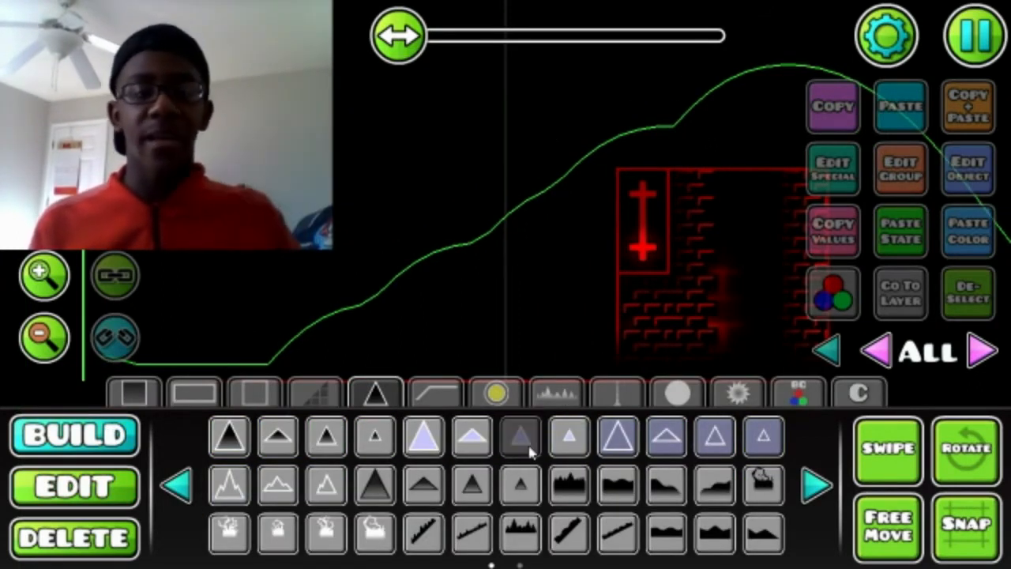
pyautogui.click(414, 151)
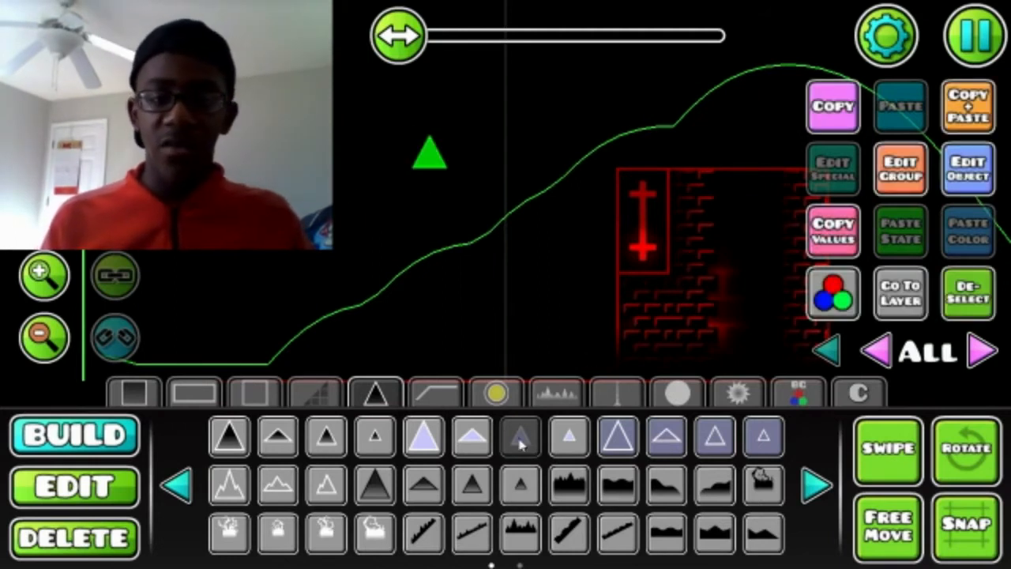
pyautogui.click(434, 190)
pyautogui.press('e')
pyautogui.press('e')
# Try to set the detail color of both triangles in the small diamond to channel 4
pyautogui.click(878, 434)
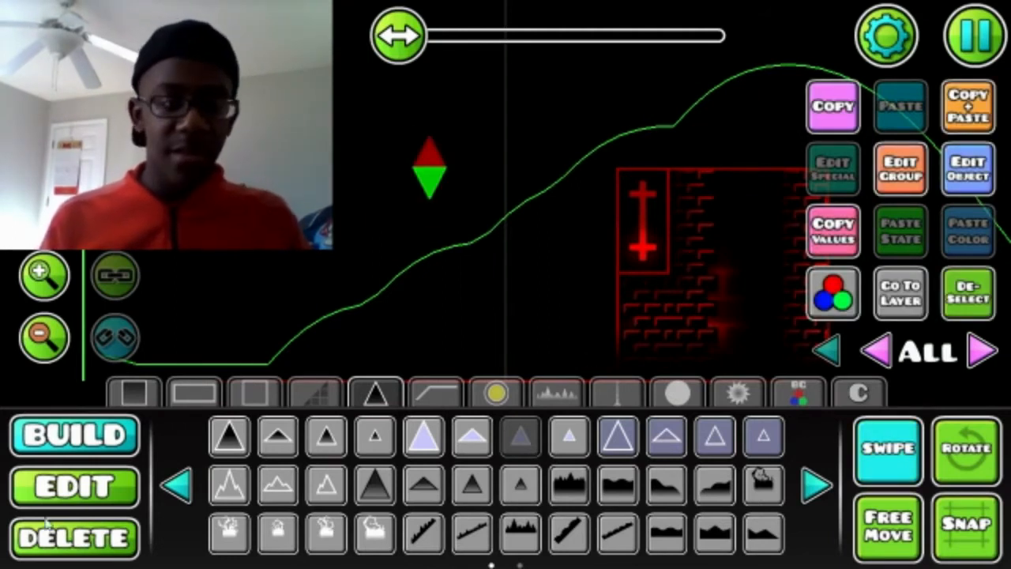
pyautogui.click(84, 484)
pyautogui.moveTo(472, 145); pyautogui.dragTo(407, 213)
pyautogui.click(975, 171)
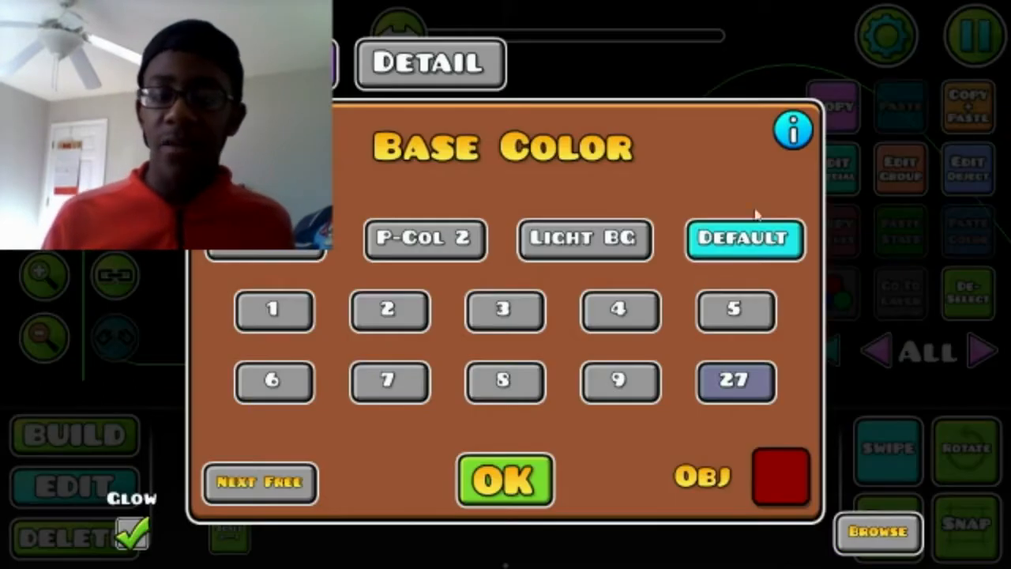
pyautogui.click(442, 63)
pyautogui.click(618, 309)
pyautogui.click(498, 479)
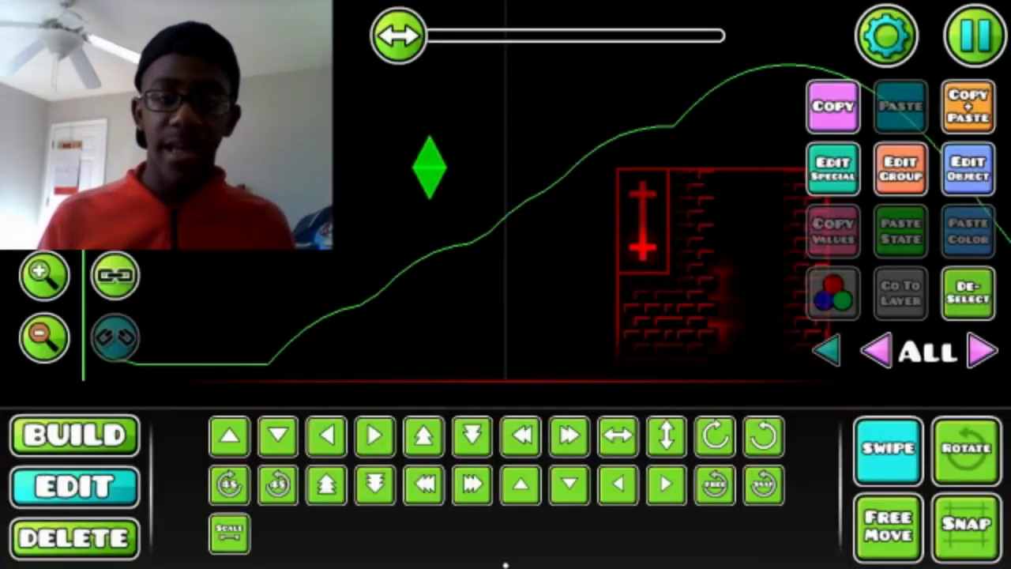
# Set the detail color of the small diamond's overlaid copy to channel 4 and scale it down to 0.85
pyautogui.click(900, 168)
pyautogui.click(798, 93)
pyautogui.click(506, 519)
pyautogui.click(967, 172)
pyautogui.click(622, 313)
pyautogui.click(457, 54)
pyautogui.click(487, 496)
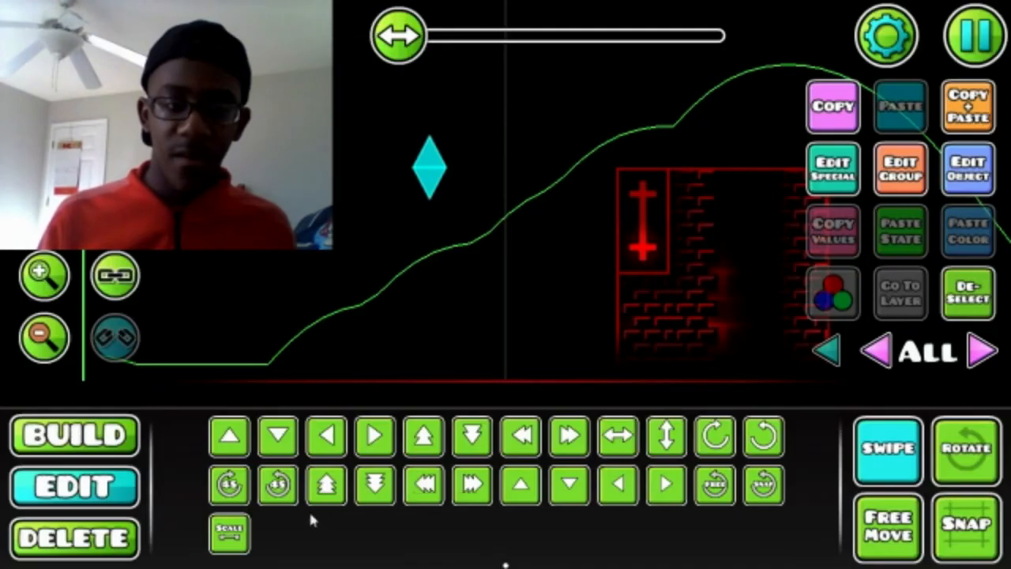
pyautogui.click(233, 531)
pyautogui.moveTo(368, 94); pyautogui.dragTo(345, 95)
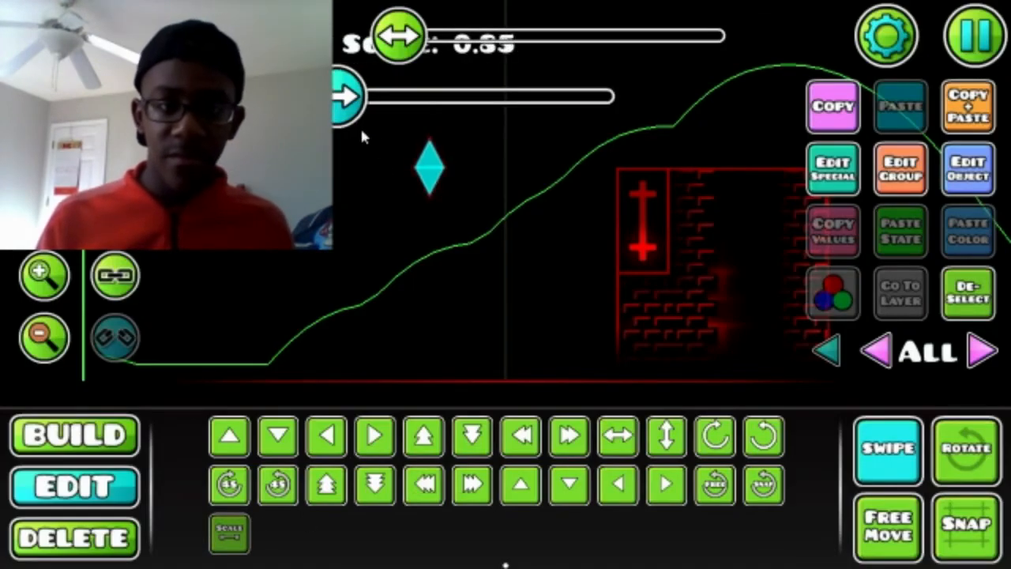
pyautogui.click(954, 289)
# Change the layered small diamond's Z layer and place copies of it at both upper corners of the square
pyautogui.moveTo(464, 142); pyautogui.dragTo(395, 252)
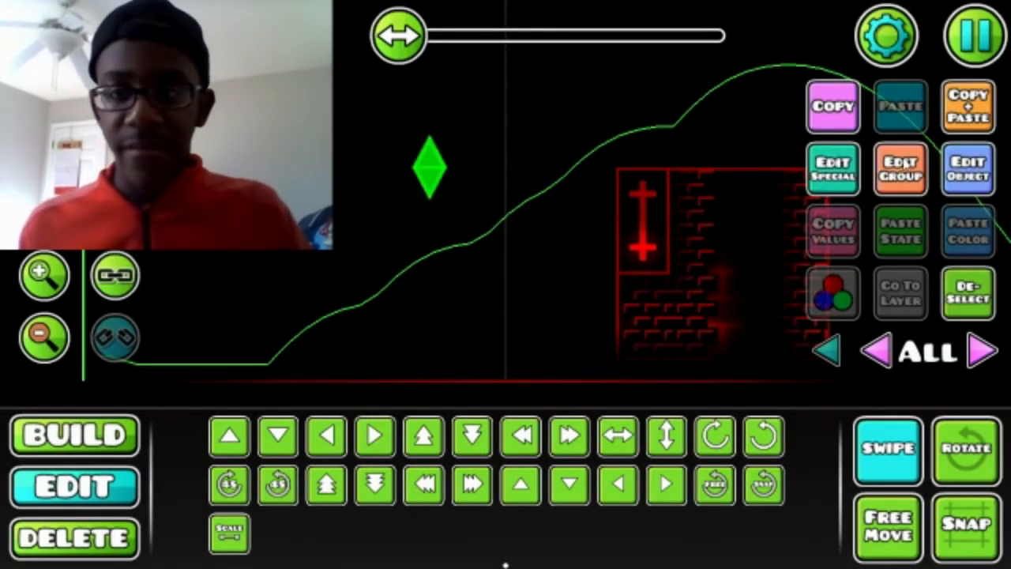
pyautogui.click(905, 166)
pyautogui.click(585, 448)
pyautogui.click(506, 518)
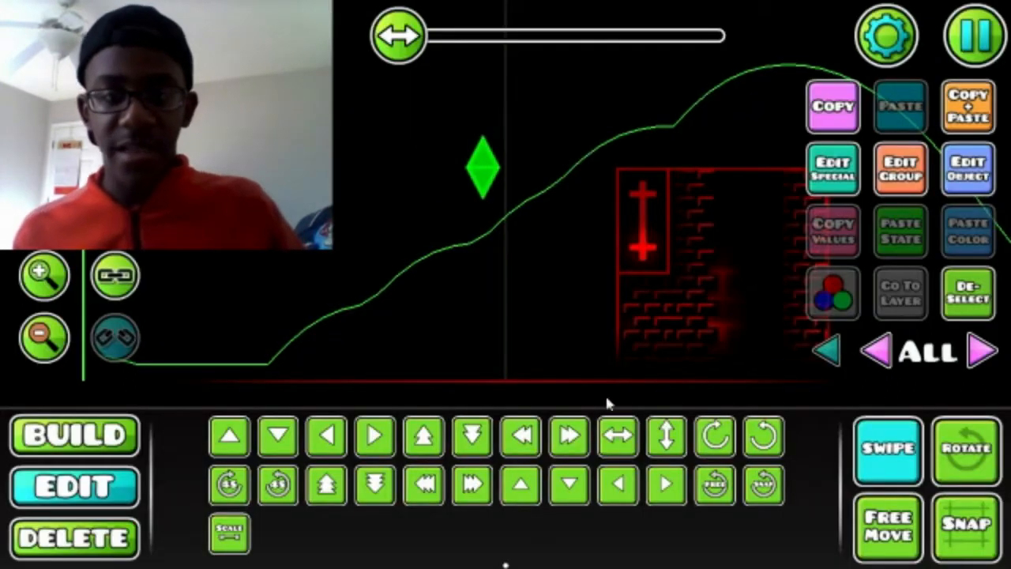
pyautogui.click(968, 106)
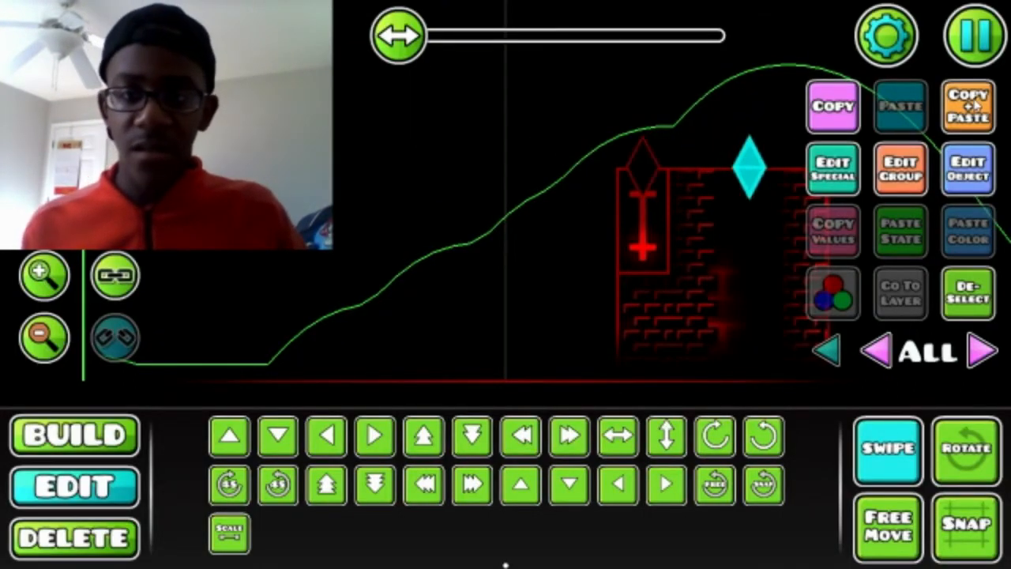
pyautogui.click(969, 292)
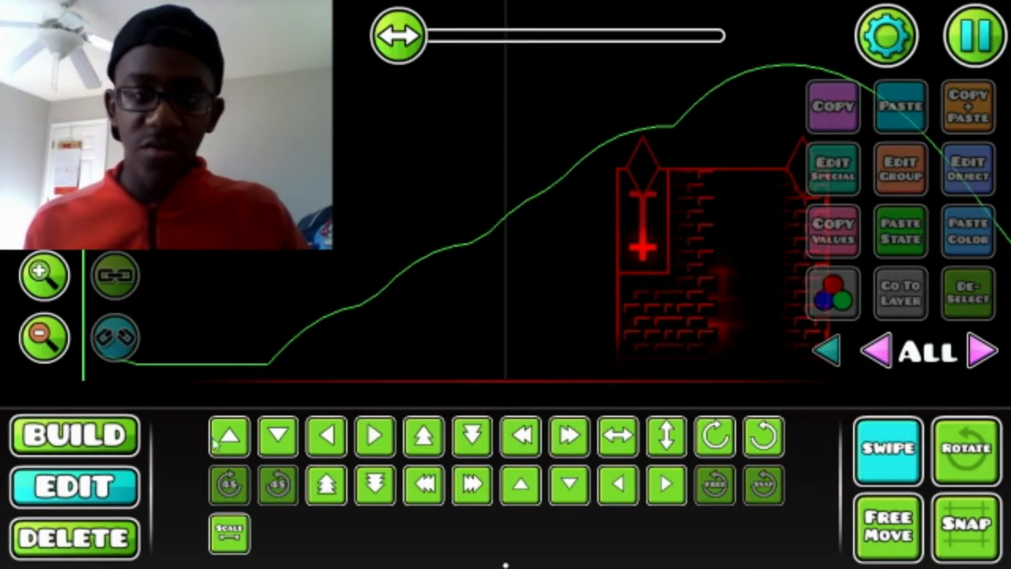
# Place a large colorable triangle beside the square and an upside-down one beneath it to form a large diamond
pyautogui.click(64, 434)
pyautogui.click(424, 436)
pyautogui.click(447, 127)
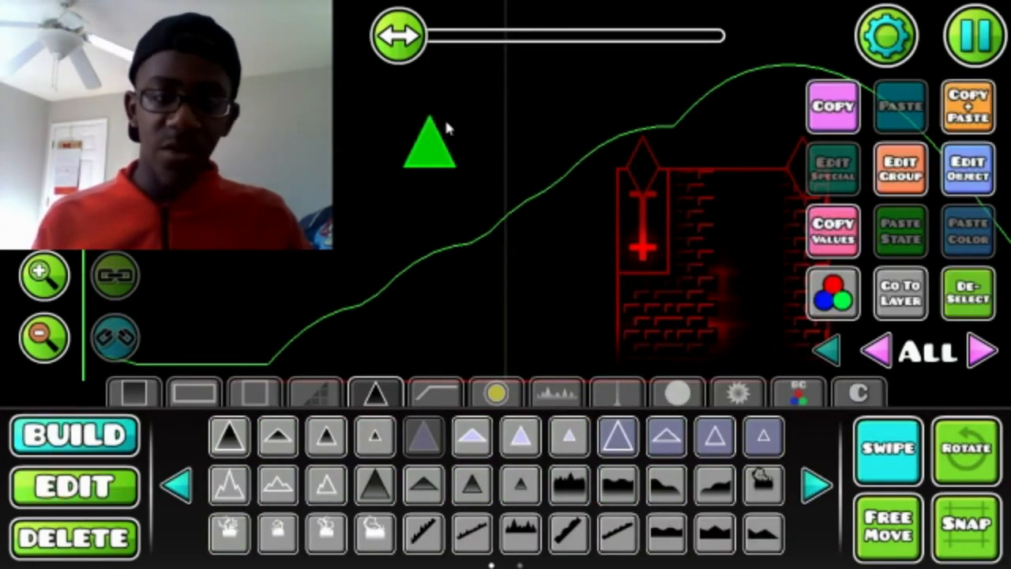
pyautogui.click(423, 189)
pyautogui.press('e')
pyautogui.press('e')
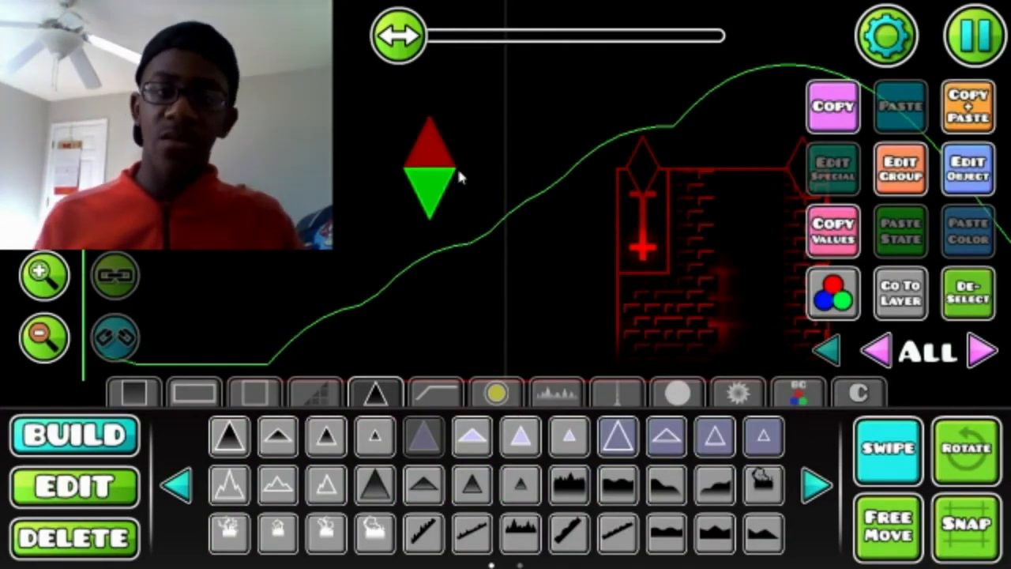
# Give the large diamond a scaled-down inner copy in detail channel 4 and place two such diamonds between the small ones
pyautogui.click(100, 492)
pyautogui.moveTo(501, 110); pyautogui.dragTo(409, 255)
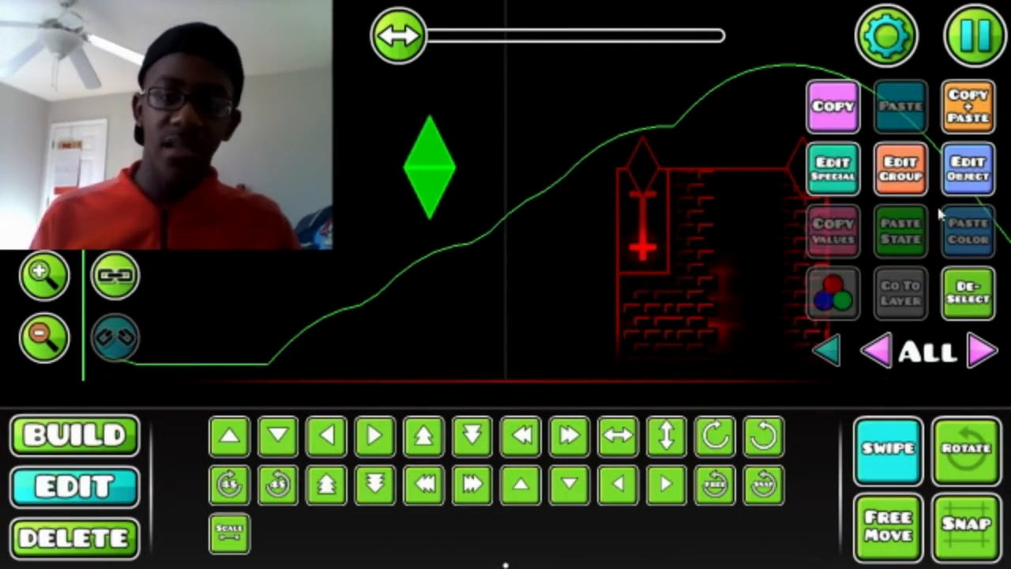
pyautogui.click(967, 169)
pyautogui.click(469, 76)
pyautogui.click(618, 309)
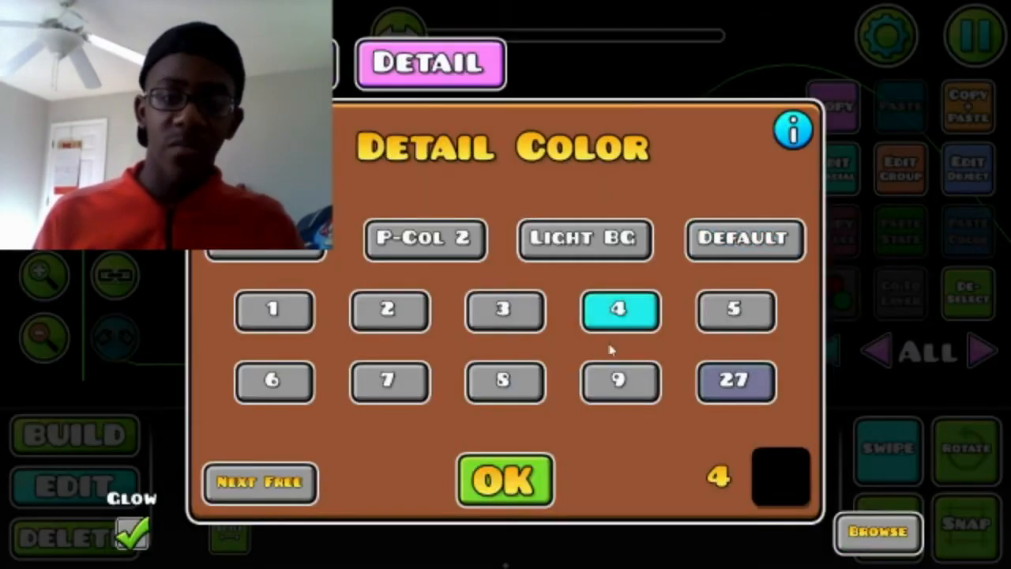
pyautogui.click(504, 478)
pyautogui.click(231, 534)
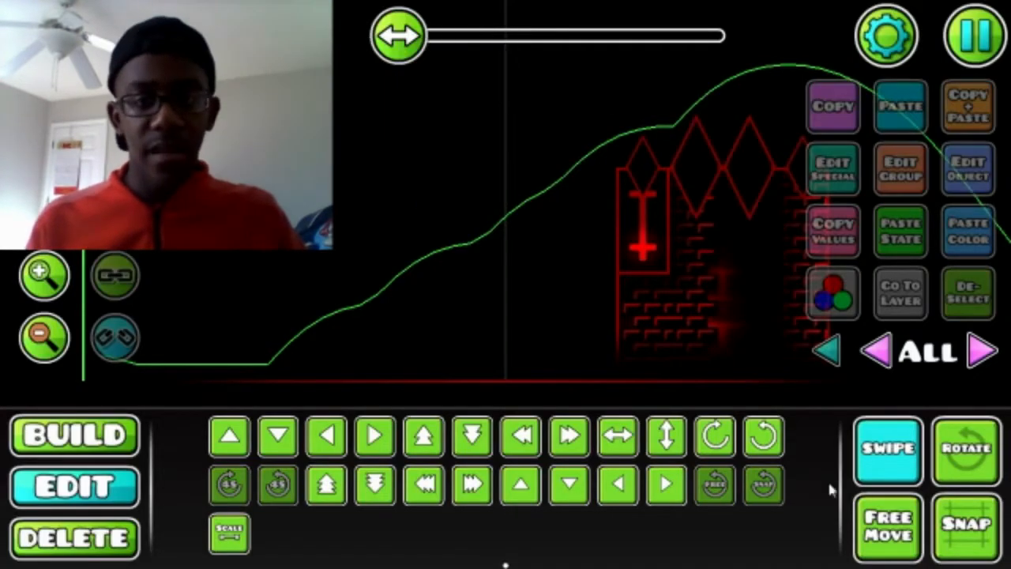
# On editor layer 1, place gradient glow pieces along the outside of the square's top, right and left edges
pyautogui.moveTo(382, 295); pyautogui.dragTo(177, 427)
pyautogui.moveTo(642, 173); pyautogui.dragTo(617, 104)
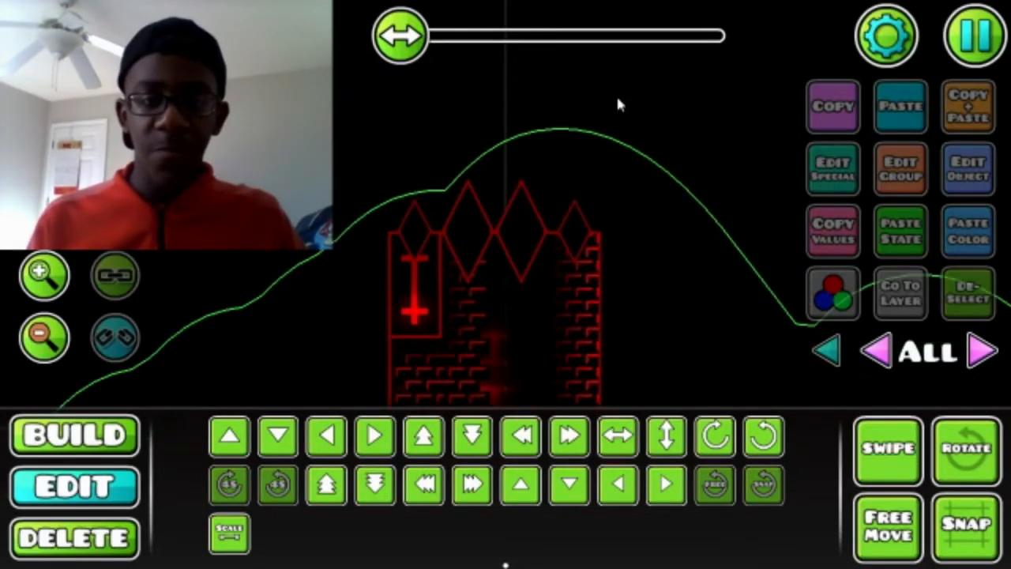
pyautogui.moveTo(924, 359); pyautogui.dragTo(943, 312)
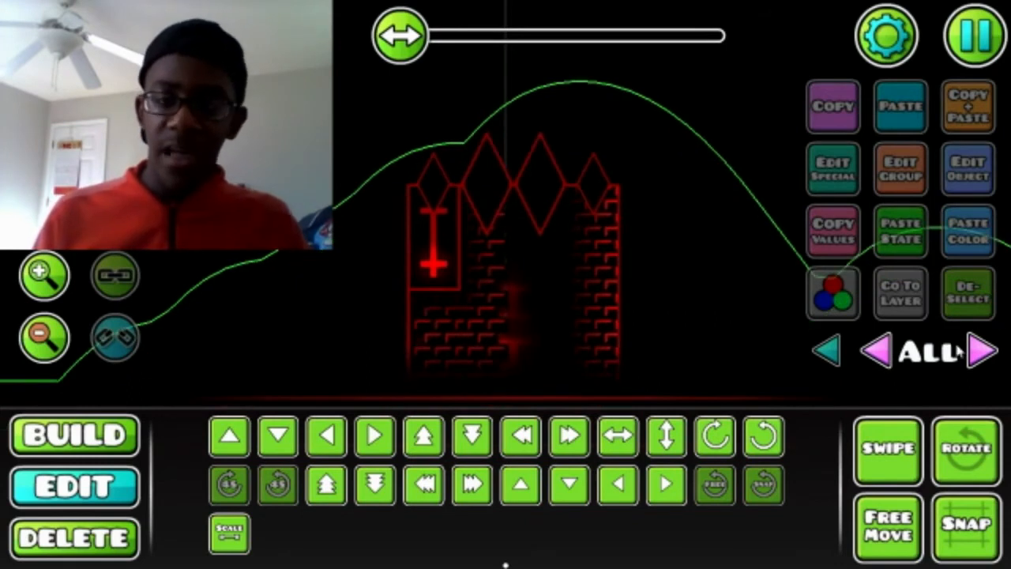
pyautogui.click(981, 351)
pyautogui.click(981, 351)
pyautogui.moveTo(694, 222); pyautogui.dragTo(692, 177)
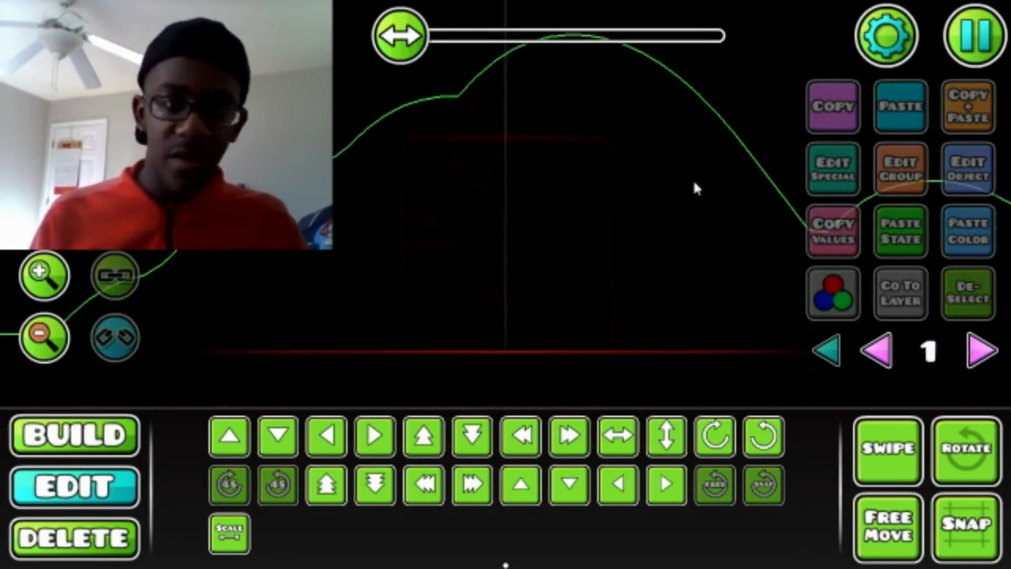
pyautogui.click(136, 418)
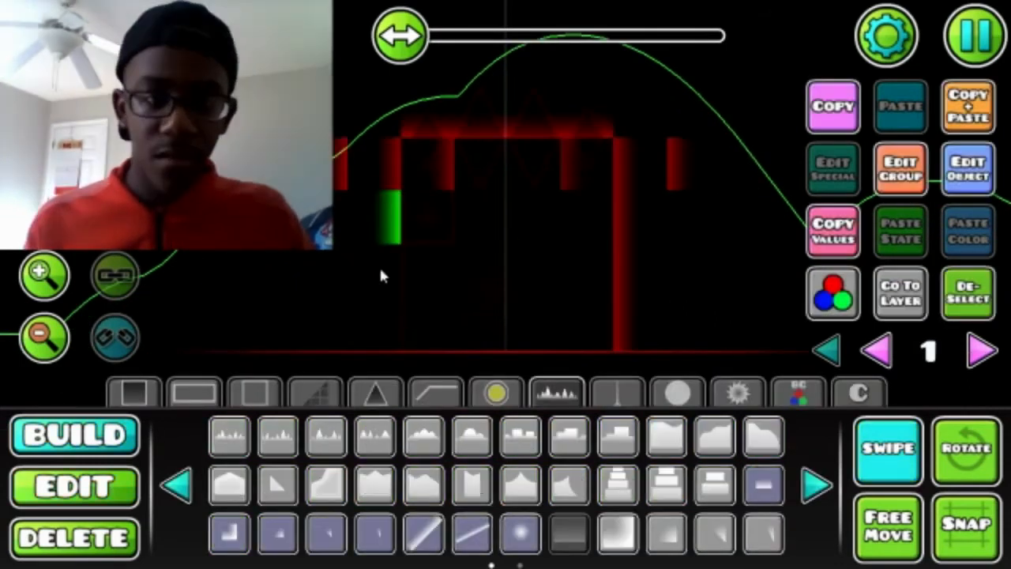
pyautogui.moveTo(380, 269); pyautogui.dragTo(386, 331)
# Delete the stray glow pieces and add corner glow pieces rotated to fit the square's two upper corners
pyautogui.click(57, 527)
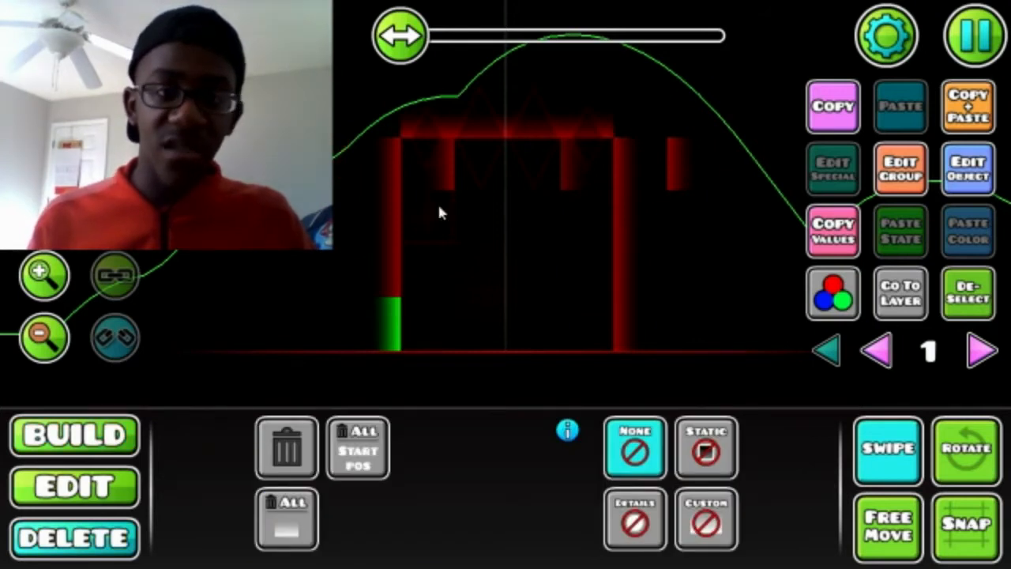
pyautogui.click(40, 439)
pyautogui.click(661, 532)
pyautogui.moveTo(388, 109); pyautogui.dragTo(389, 151)
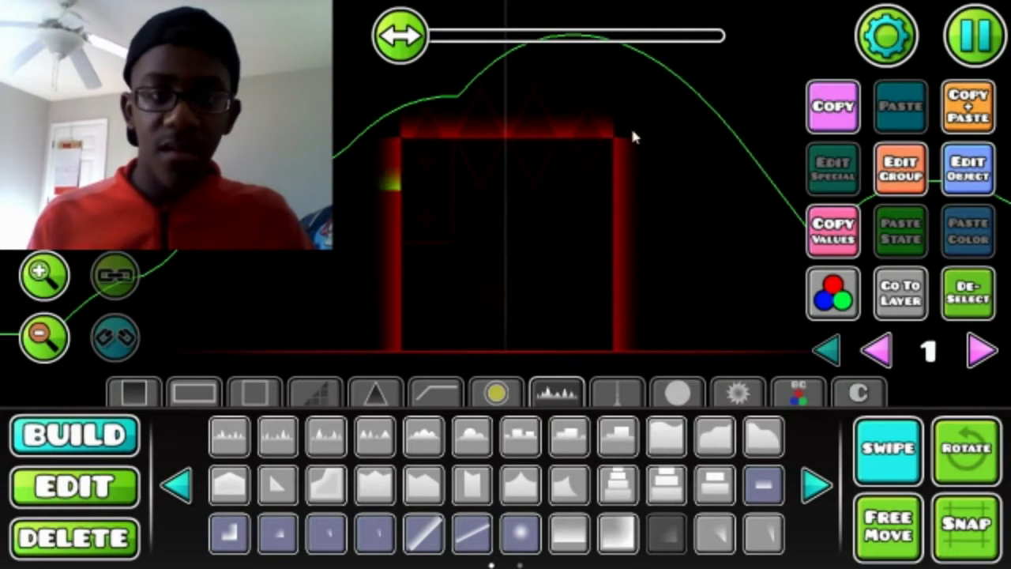
pyautogui.press('w')
pyautogui.press('w')
pyautogui.click(632, 128)
pyautogui.press('e')
# Select all the glow pieces around the square, dim their color and return to showing all editor layers
pyautogui.click(109, 491)
pyautogui.moveTo(646, 114); pyautogui.dragTo(199, 444)
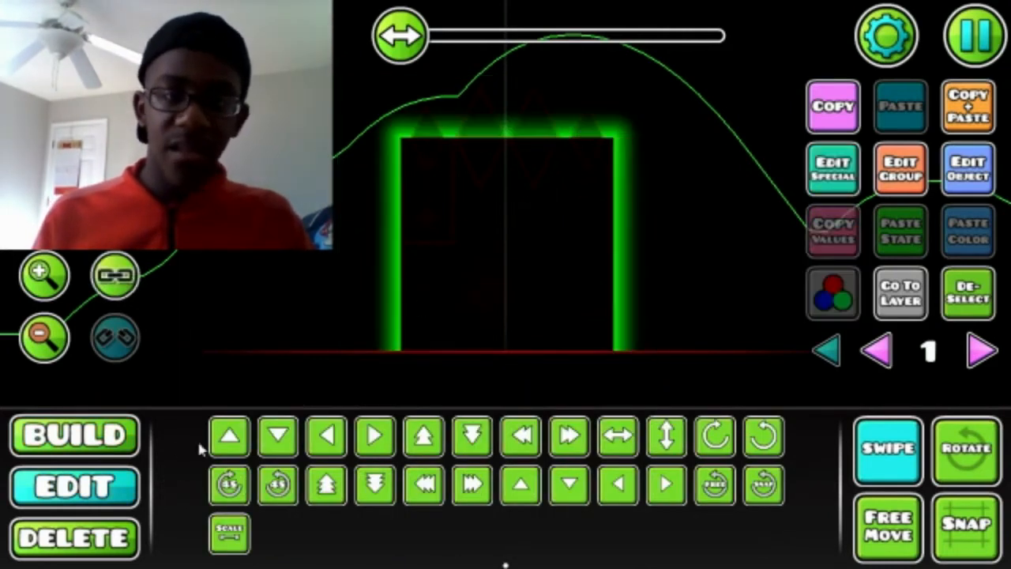
pyautogui.click(978, 178)
pyautogui.click(229, 130)
pyautogui.moveTo(486, 396); pyautogui.dragTo(390, 394)
pyautogui.click(506, 462)
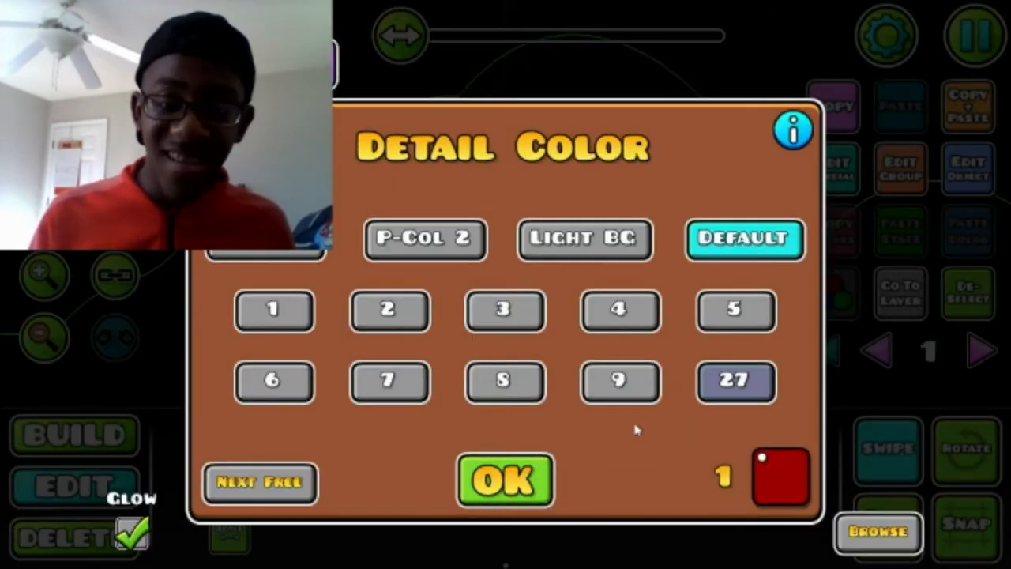
pyautogui.click(512, 483)
pyautogui.click(970, 277)
pyautogui.click(825, 354)
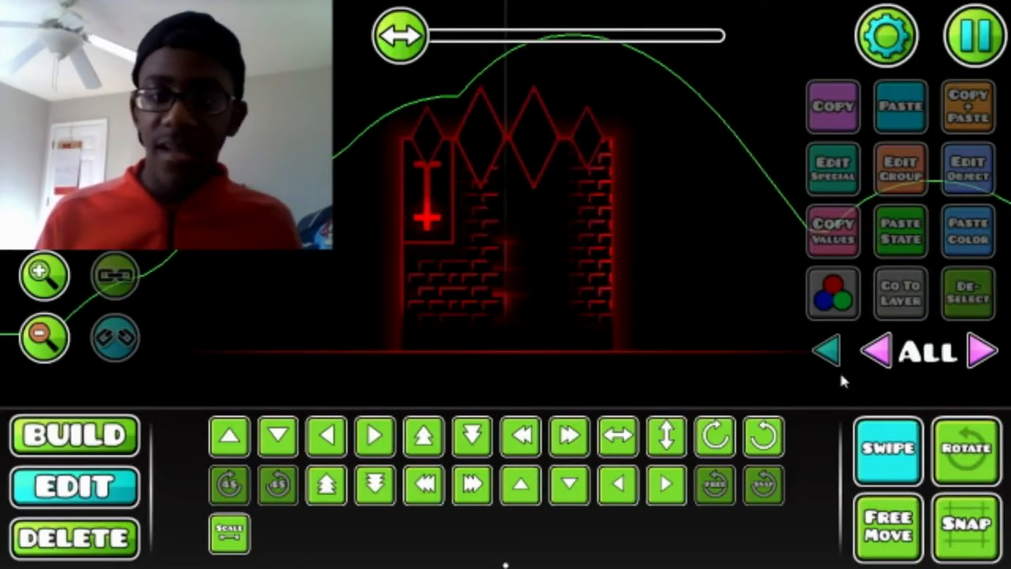
# Playtest the section with the finished tower
pyautogui.press('Return')
pyautogui.click(511, 160)
pyautogui.click(477, 172)
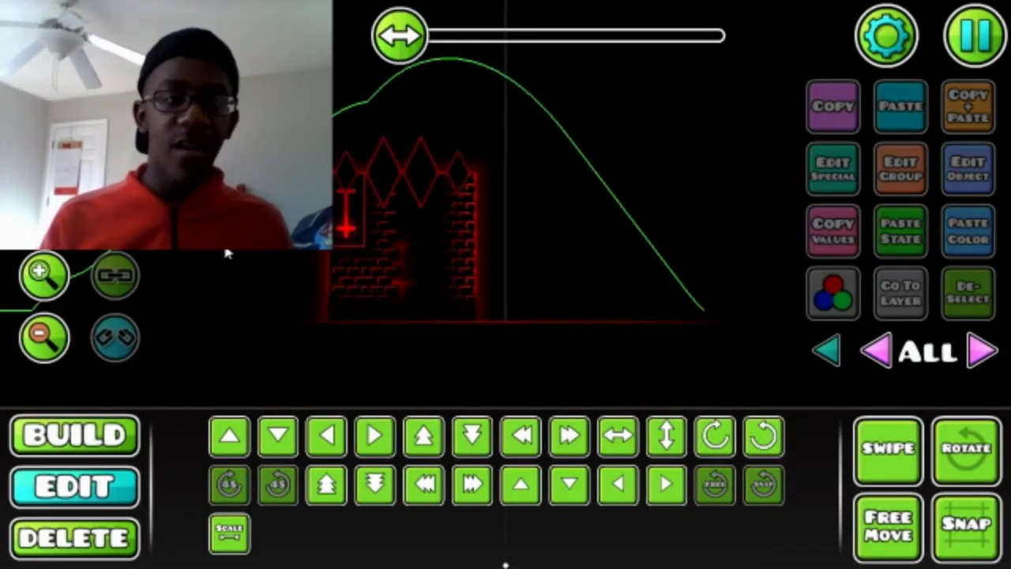
# Select the whole decorated tower and duplicate it into an upside-down tower above and a horizontally mirrored tower further along
pyautogui.click(43, 336)
pyautogui.click(44, 275)
pyautogui.moveTo(442, 237); pyautogui.dragTo(585, 268)
pyautogui.click(920, 448)
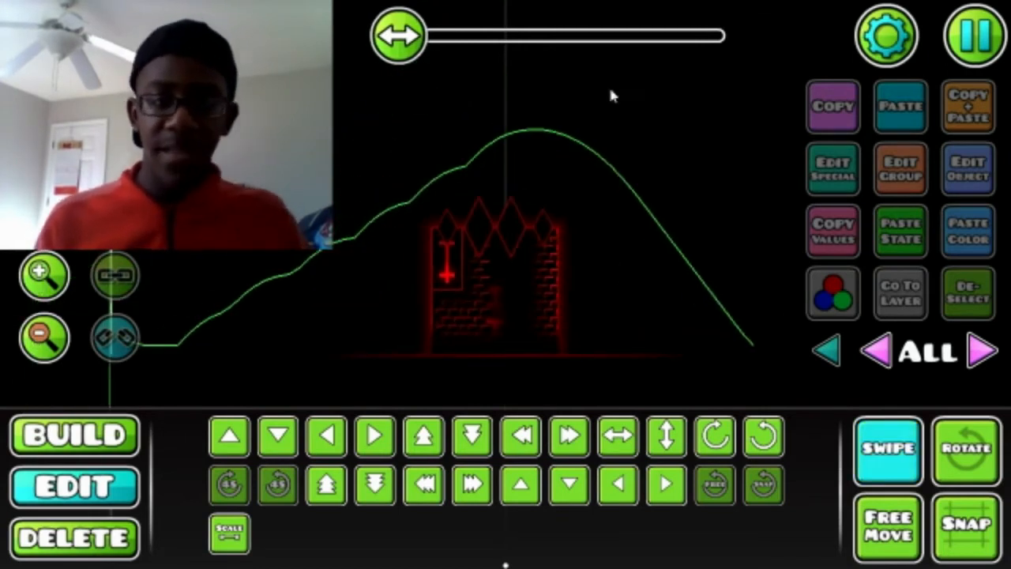
pyautogui.moveTo(611, 95); pyautogui.dragTo(336, 407)
pyautogui.click(946, 117)
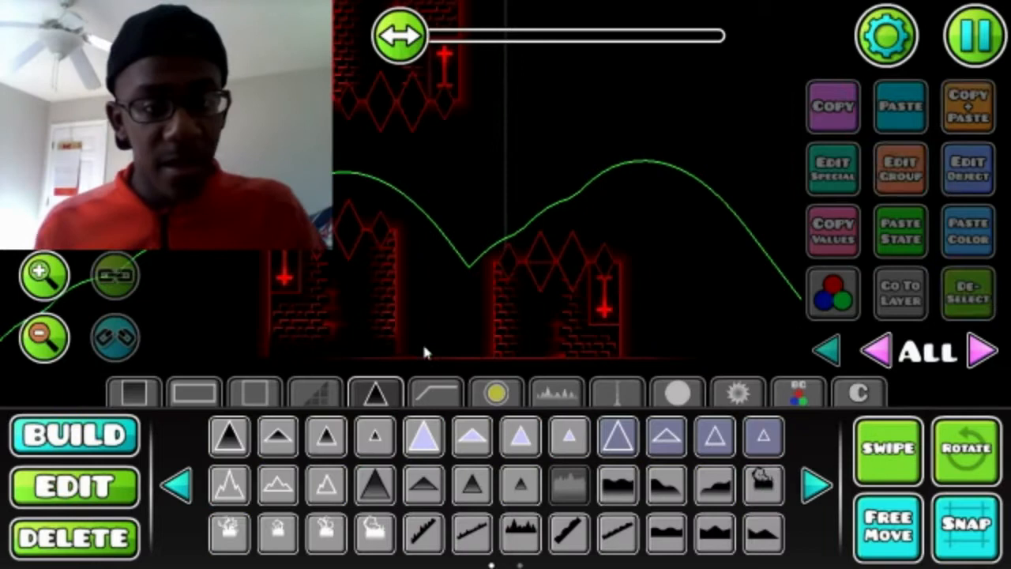
# Place black jagged spike pieces across the gap between the lower towers, one row upright and one upside down beneath it
pyautogui.click(415, 327)
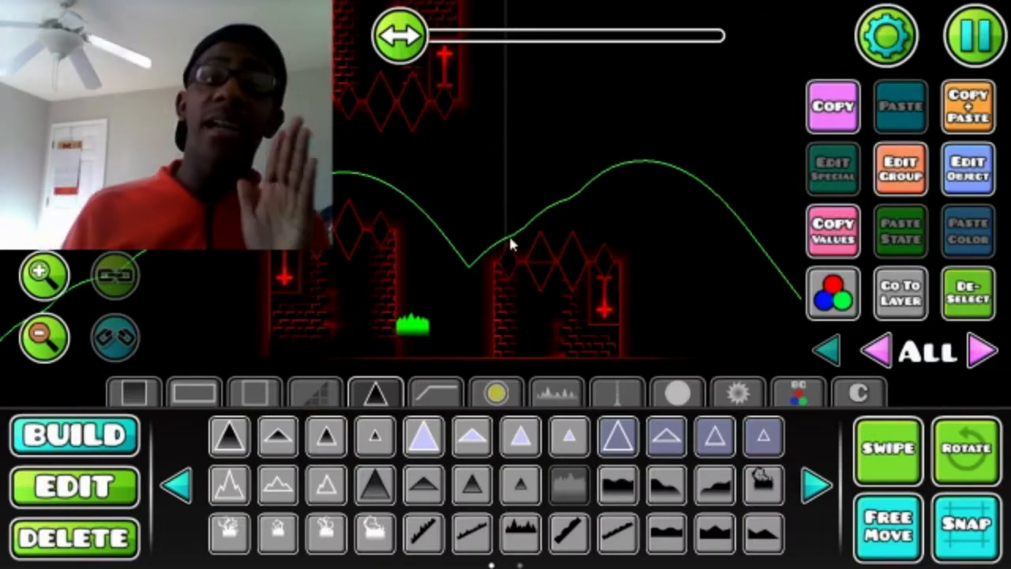
pyautogui.moveTo(454, 298); pyautogui.dragTo(453, 293)
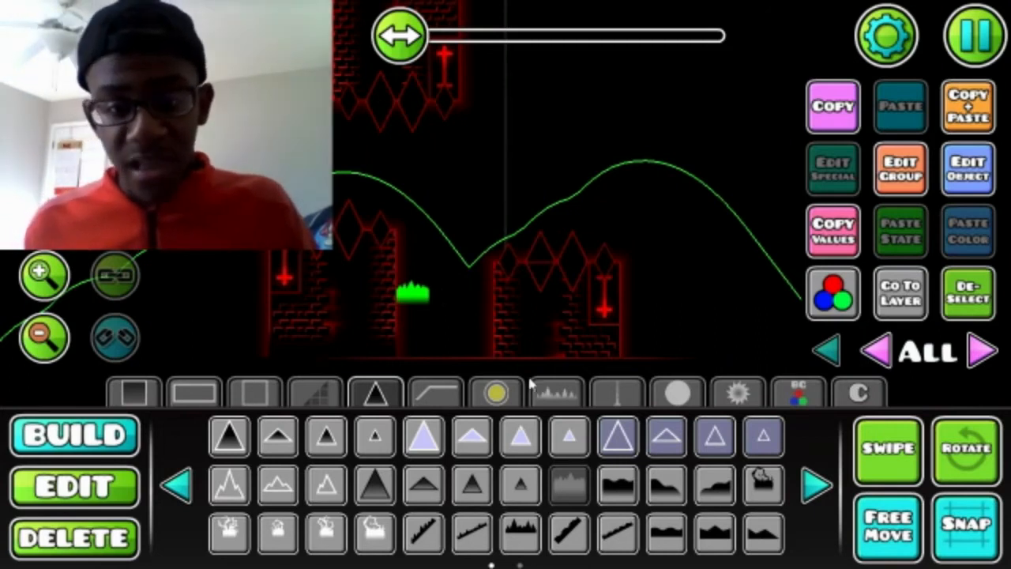
pyautogui.moveTo(447, 294); pyautogui.dragTo(474, 293)
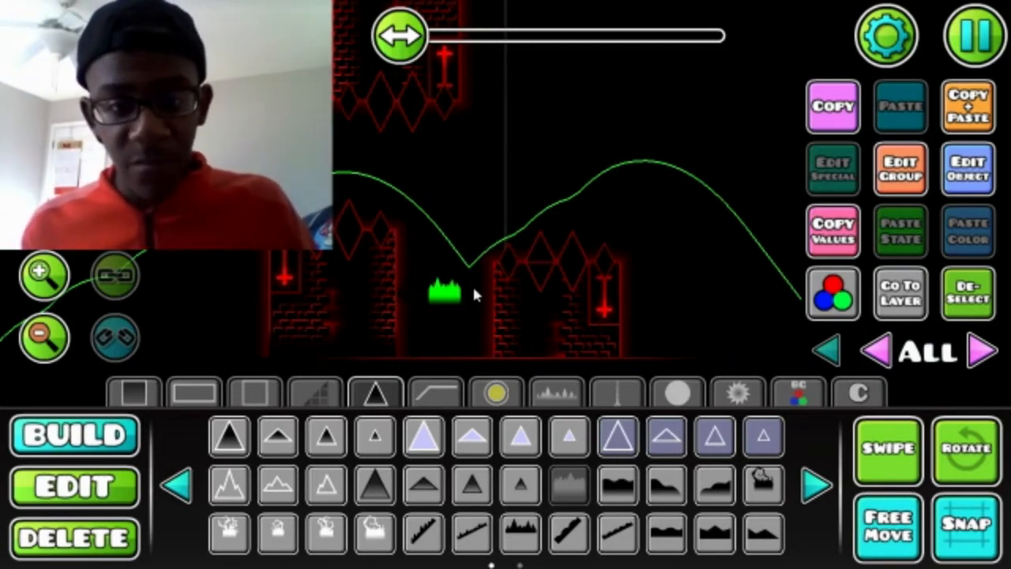
pyautogui.click(424, 336)
pyautogui.moveTo(424, 336); pyautogui.dragTo(487, 334)
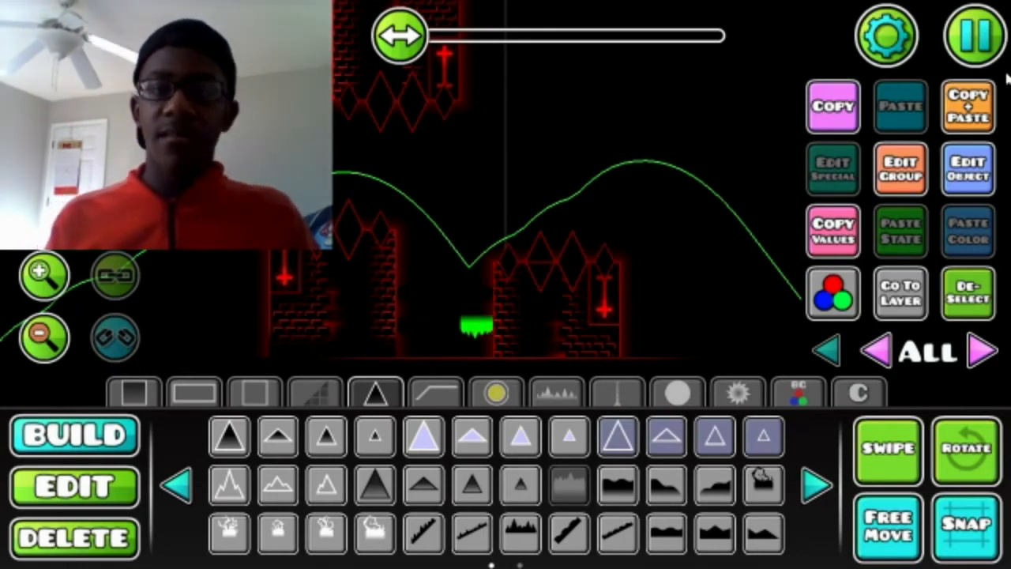
# Turn off preview mode and place a solid filler block between the upright and upside-down spike rows
pyautogui.click(997, 50)
pyautogui.click(46, 273)
pyautogui.click(390, 156)
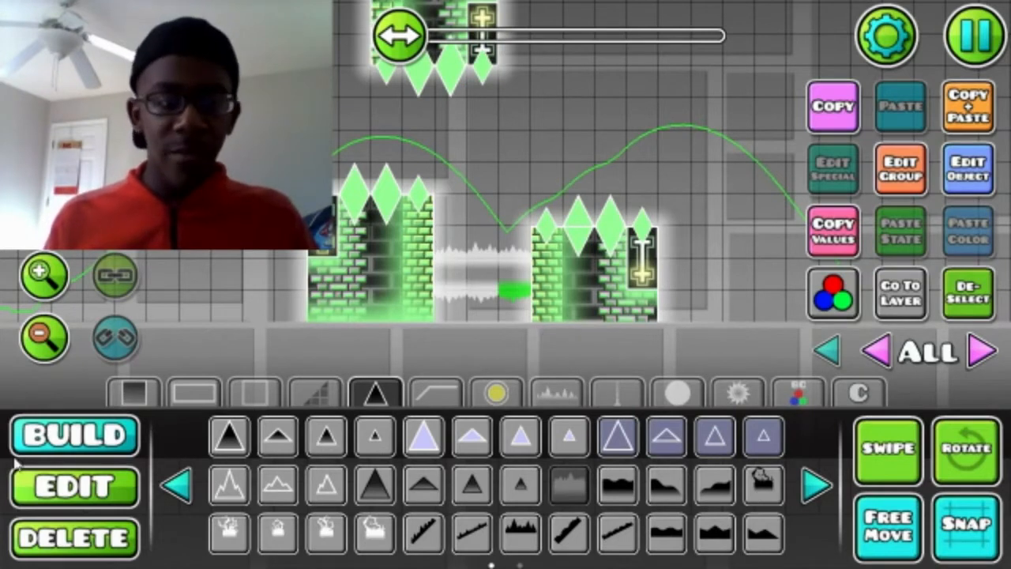
pyautogui.click(133, 389)
pyautogui.click(175, 484)
pyautogui.click(176, 484)
pyautogui.click(175, 483)
pyautogui.click(175, 483)
pyautogui.click(426, 436)
pyautogui.click(483, 241)
pyautogui.click(452, 273)
# Set the filler block's color to channel 4 and duplicate it across the gap between the spike rows
pyautogui.click(968, 168)
pyautogui.click(620, 312)
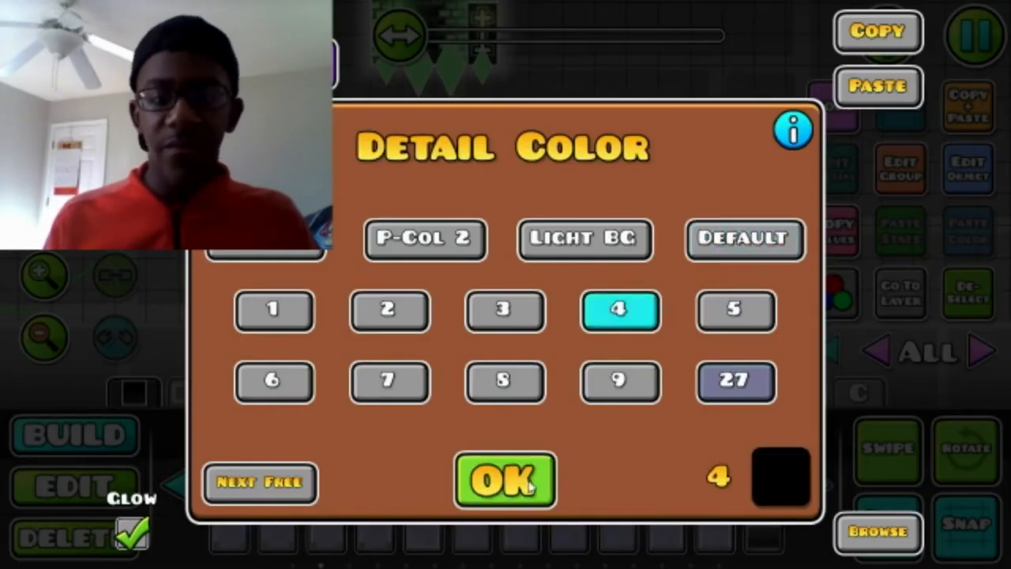
pyautogui.click(505, 480)
pyautogui.click(968, 106)
pyautogui.click(968, 106)
# Turn preview mode back on and deselect the filler block
pyautogui.click(969, 55)
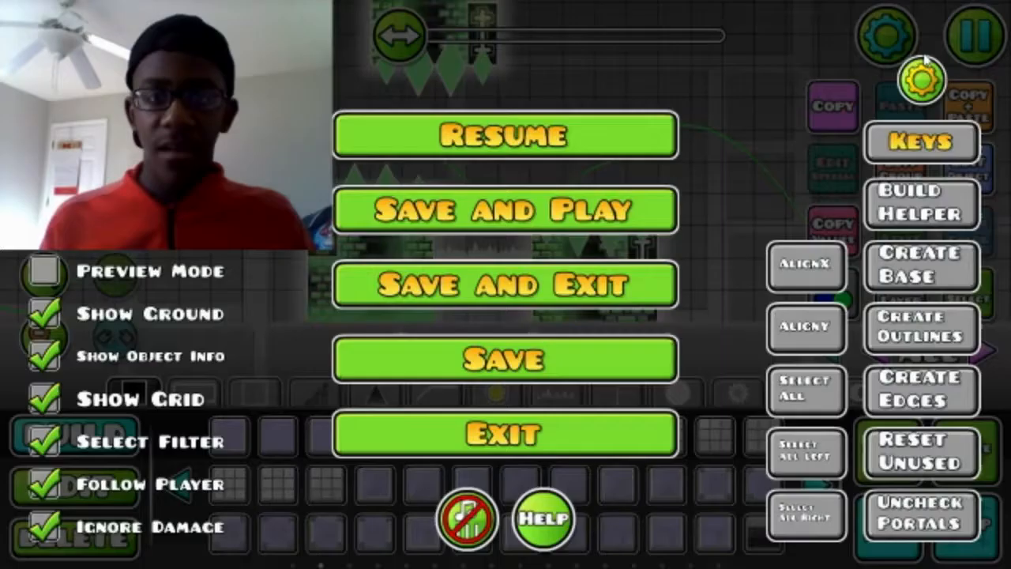
pyautogui.click(45, 271)
pyautogui.click(479, 141)
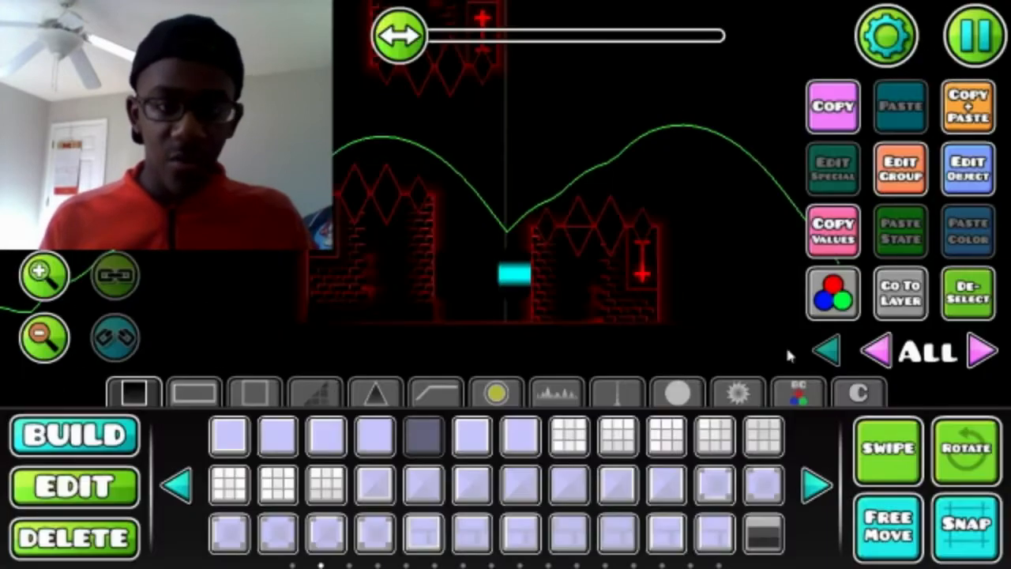
pyautogui.click(956, 280)
# Place a gradient glow piece on the upper spike row and set its color to channel 2
pyautogui.click(557, 392)
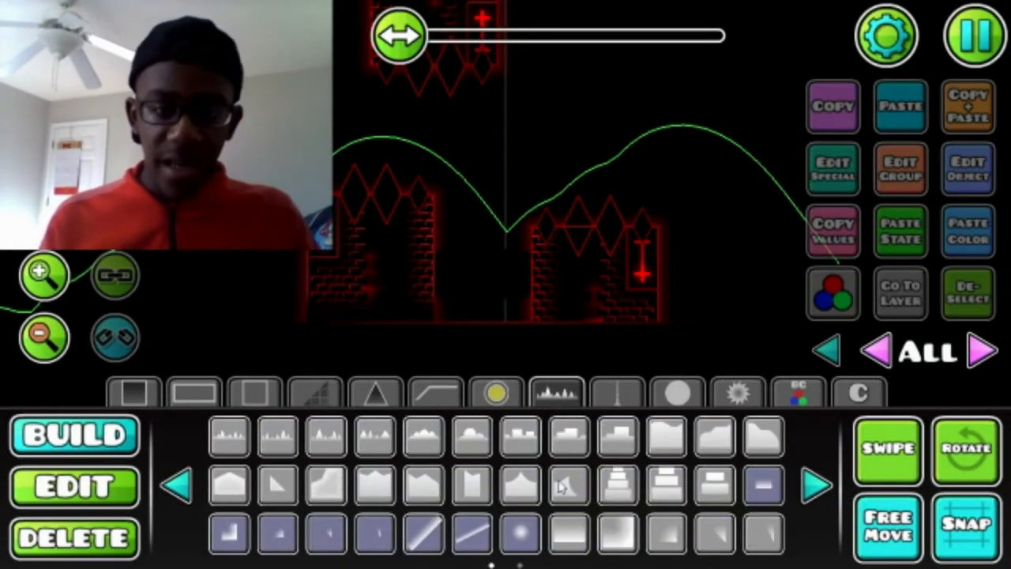
pyautogui.click(569, 533)
pyautogui.click(471, 182)
pyautogui.click(969, 168)
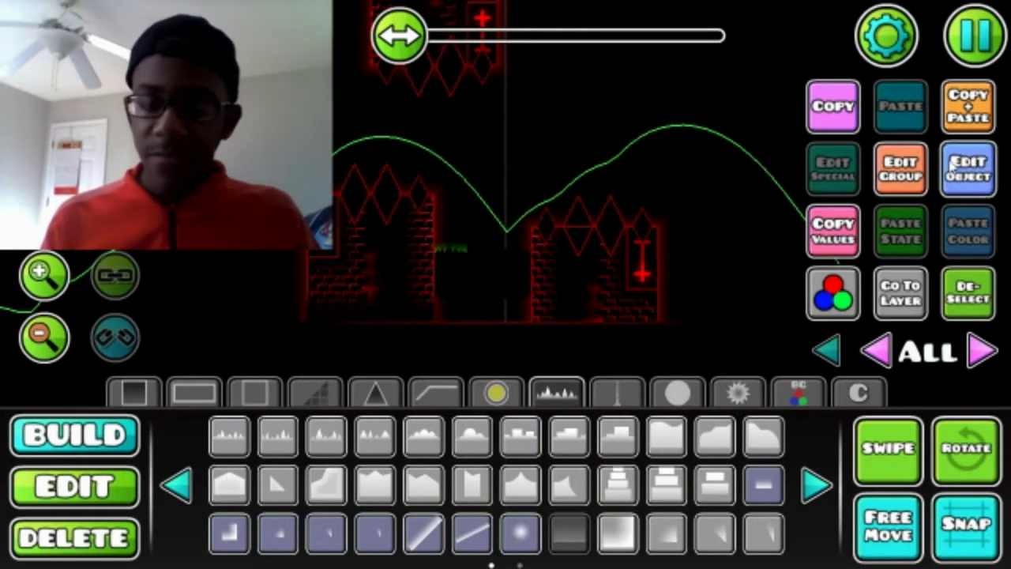
pyautogui.click(388, 311)
pyautogui.click(501, 478)
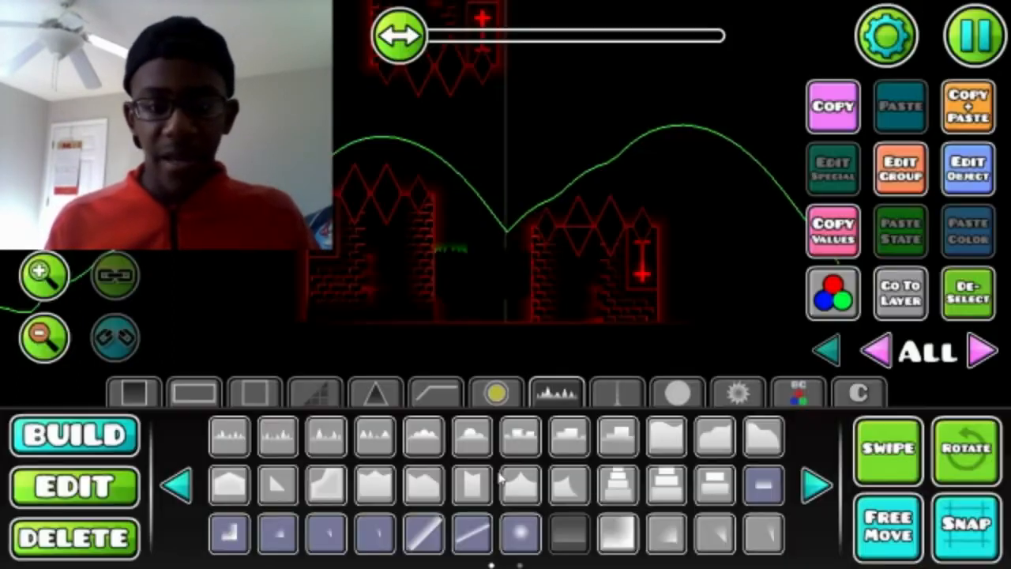
# Duplicate the glow piece along the upper spike row and, flipped, along the lower one
pyautogui.click(952, 119)
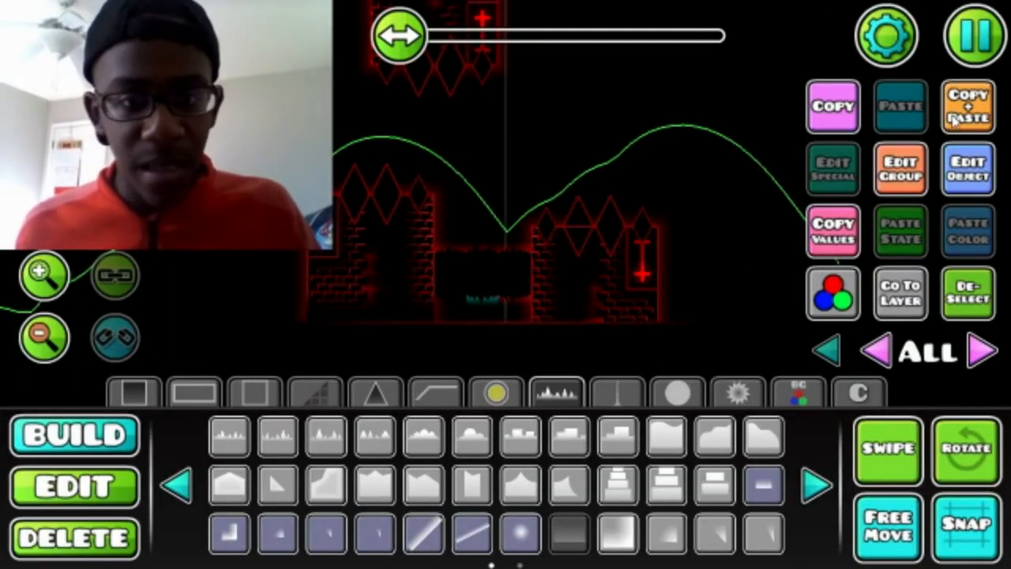
pyautogui.click(954, 119)
pyautogui.click(51, 292)
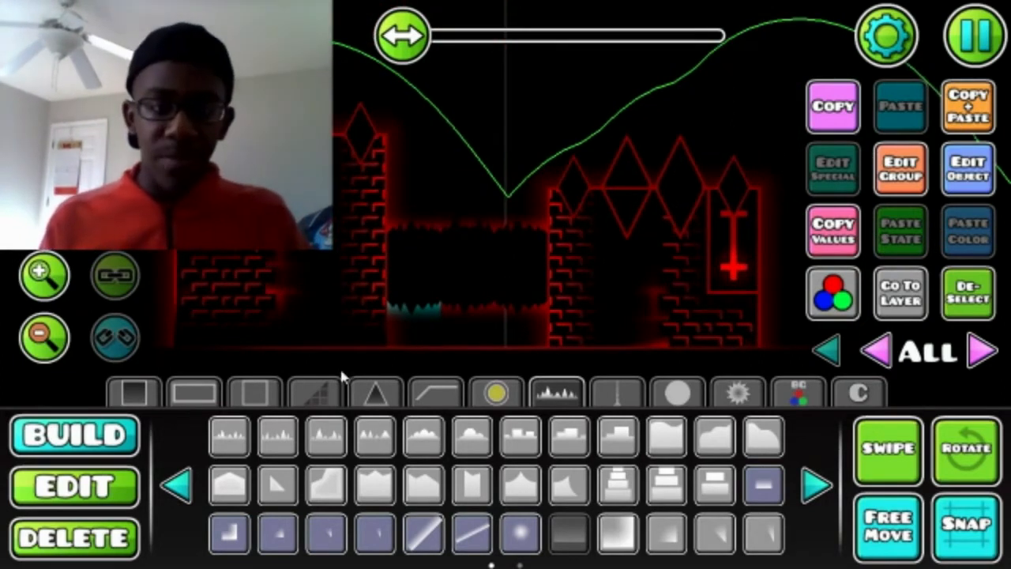
# Add thorny branch decorations to the gap between the towers and color them black like the spikes
pyautogui.click(375, 393)
pyautogui.click(756, 469)
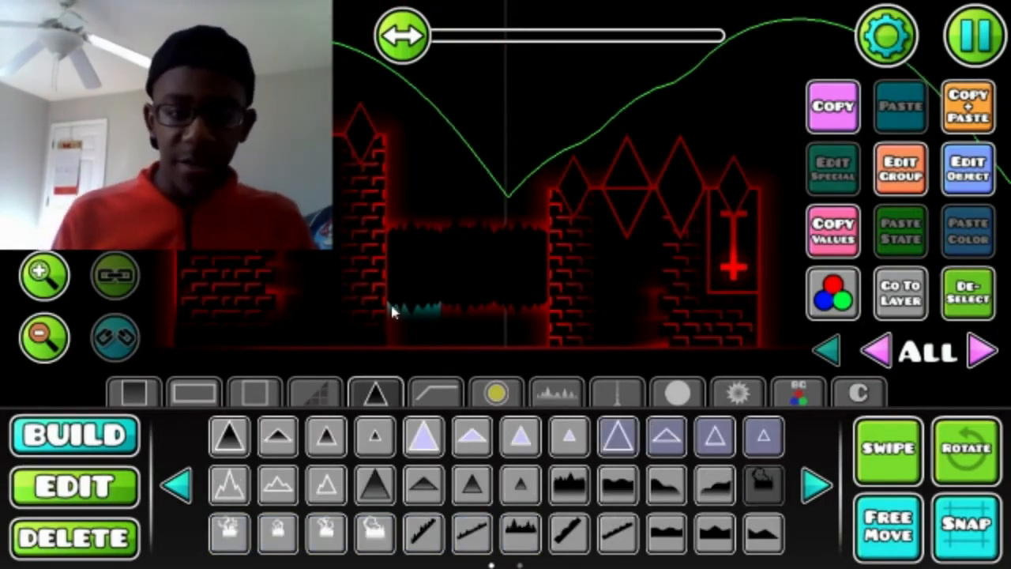
pyautogui.click(229, 534)
pyautogui.click(470, 204)
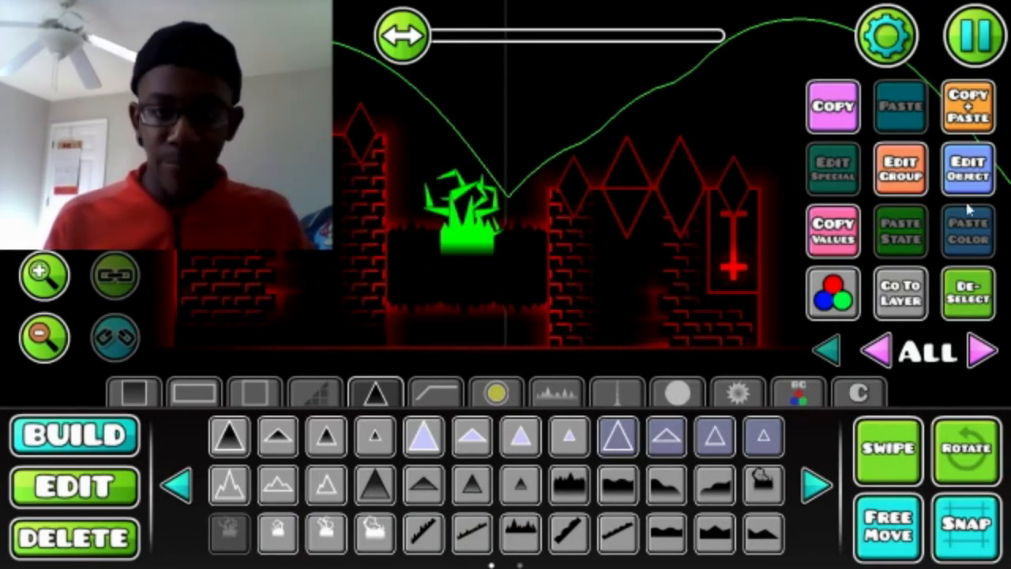
pyautogui.click(971, 168)
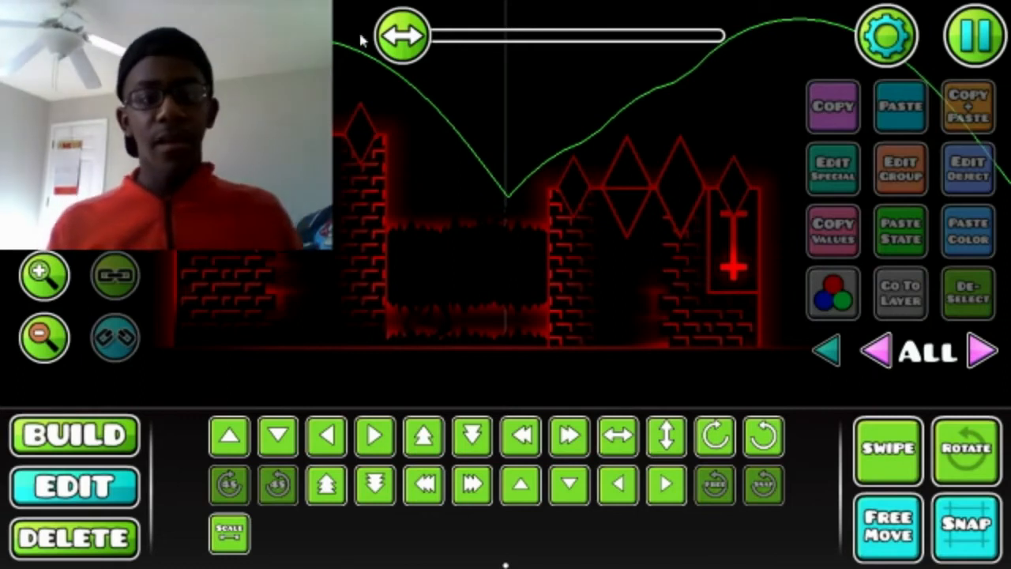
pyautogui.click(541, 243)
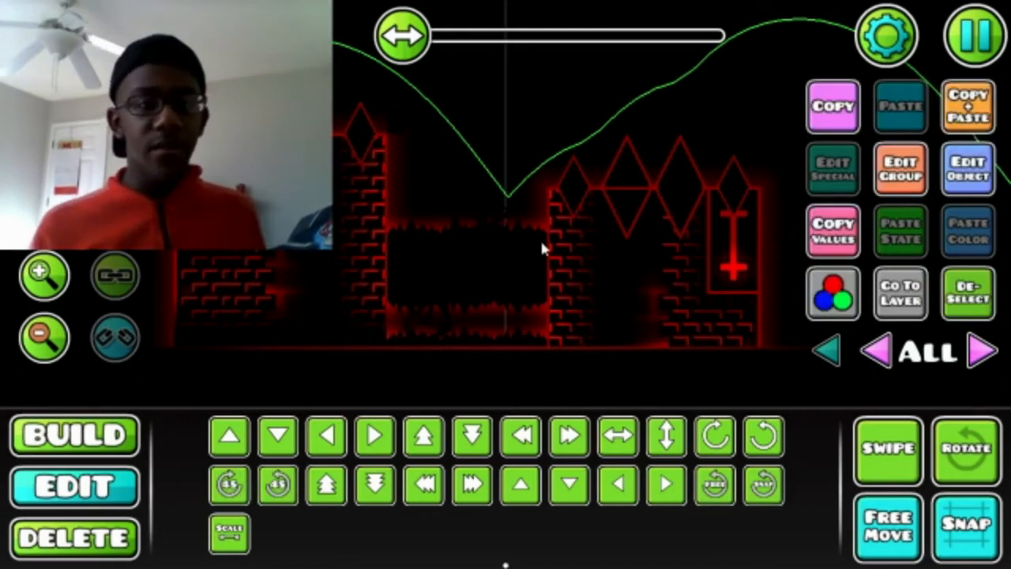
pyautogui.click(398, 124)
pyautogui.click(969, 315)
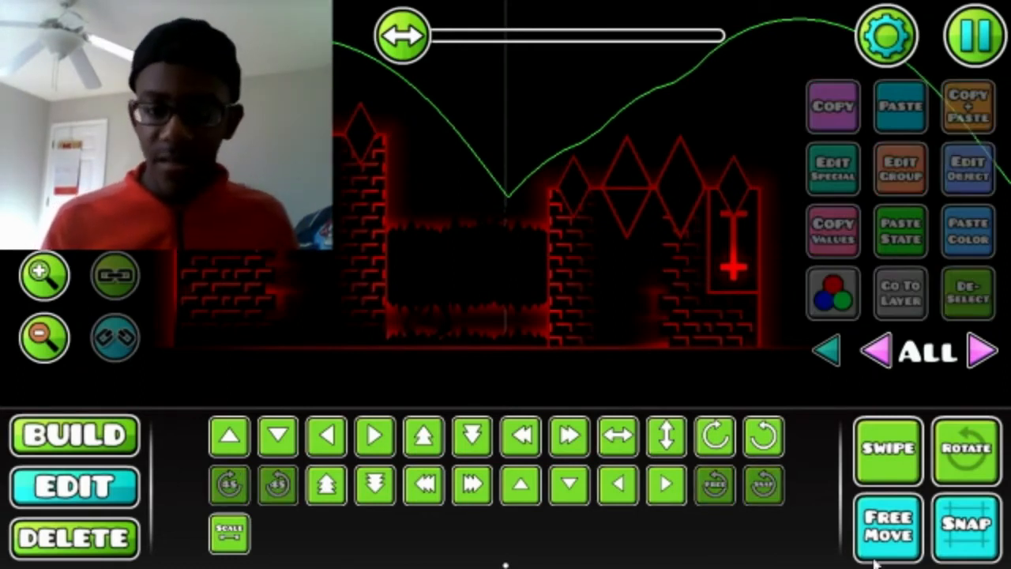
# On editor layer 2, place two horizontal chains pointing inward from the facing tower walls, one mirroring the other
pyautogui.click(43, 284)
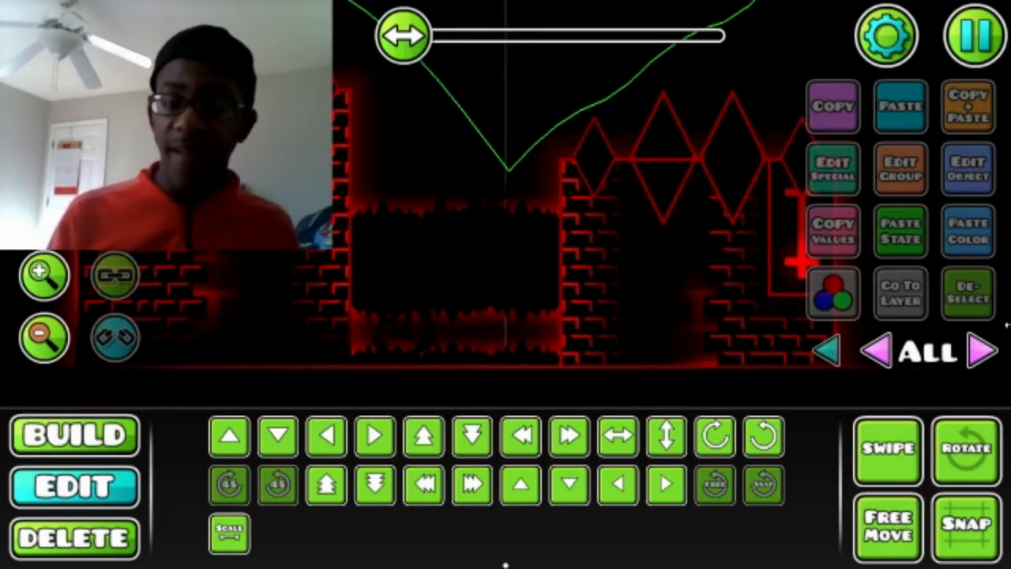
pyautogui.click(982, 350)
pyautogui.click(982, 350)
pyautogui.click(982, 350)
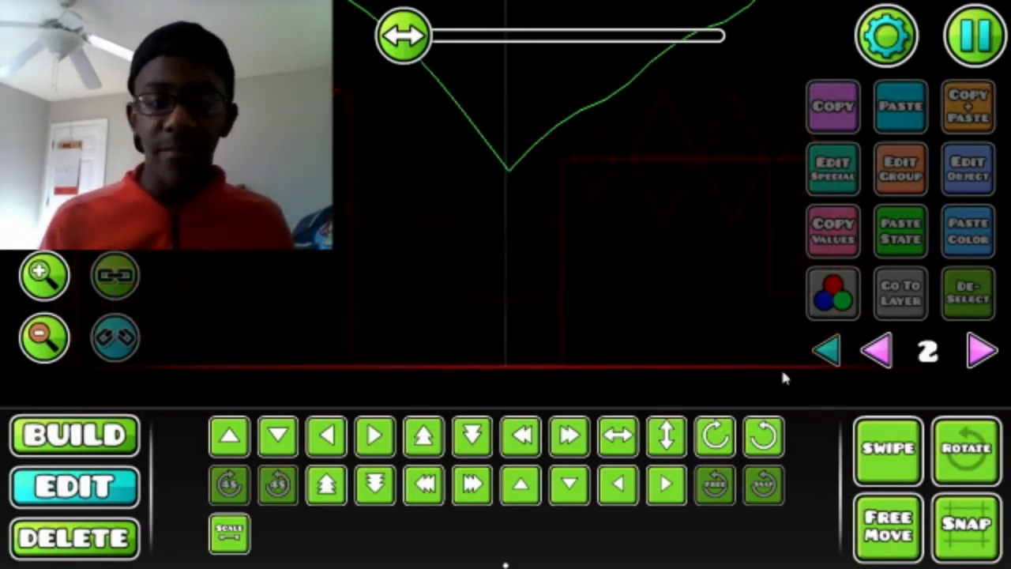
pyautogui.press('1')
pyautogui.click(617, 393)
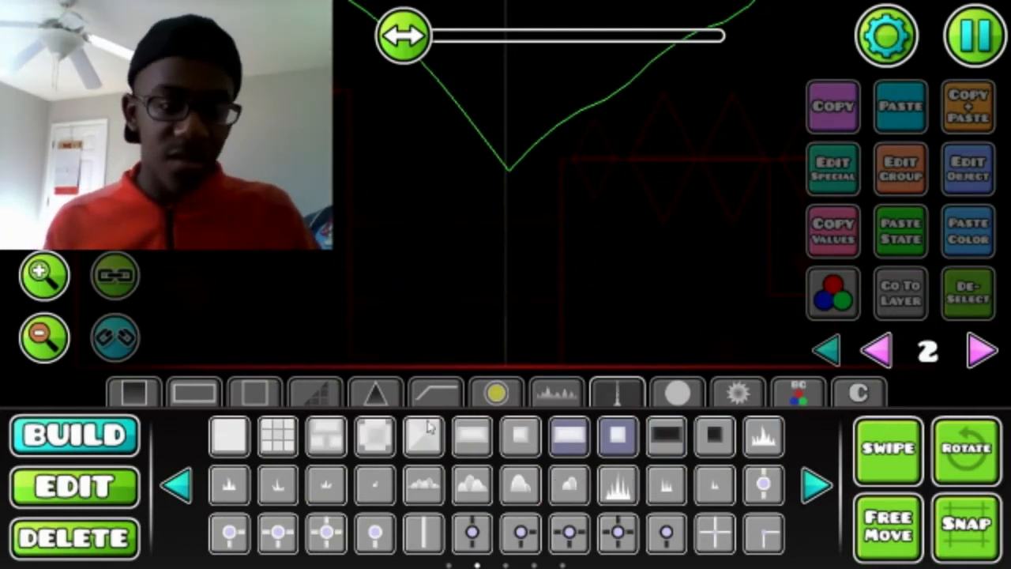
pyautogui.click(175, 484)
pyautogui.click(278, 435)
pyautogui.click(414, 270)
pyautogui.click(610, 255)
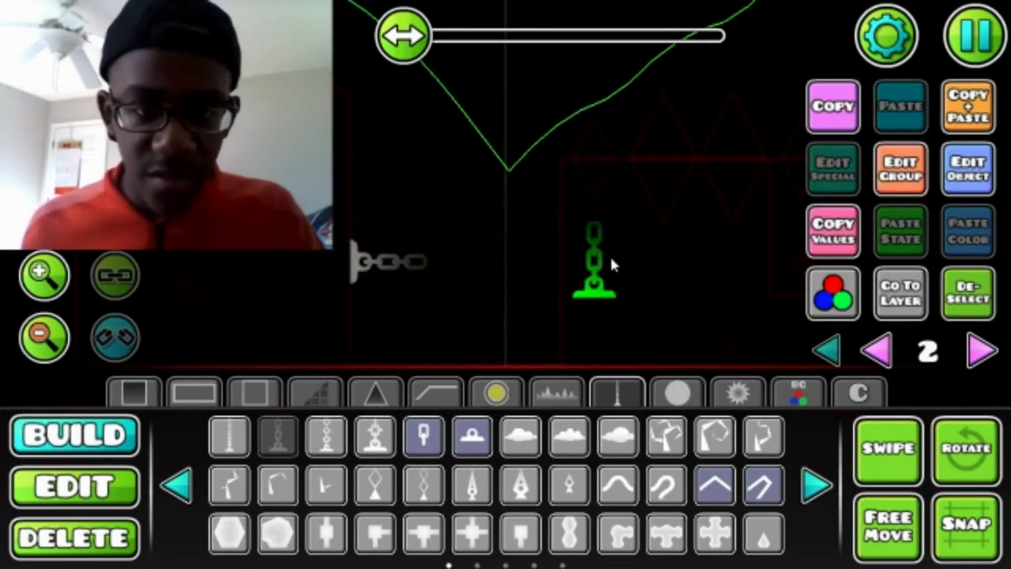
pyautogui.press('q')
# Select both chains, assign them color channel 5 and set that channel to red
pyautogui.click(886, 448)
pyautogui.click(75, 486)
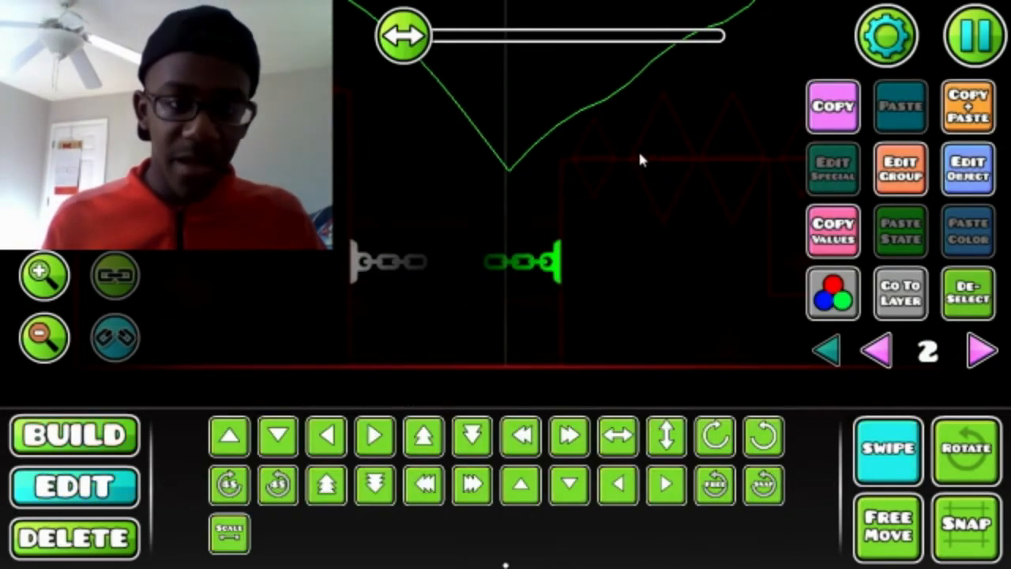
pyautogui.moveTo(637, 150); pyautogui.dragTo(316, 320)
pyautogui.click(833, 293)
pyautogui.click(735, 309)
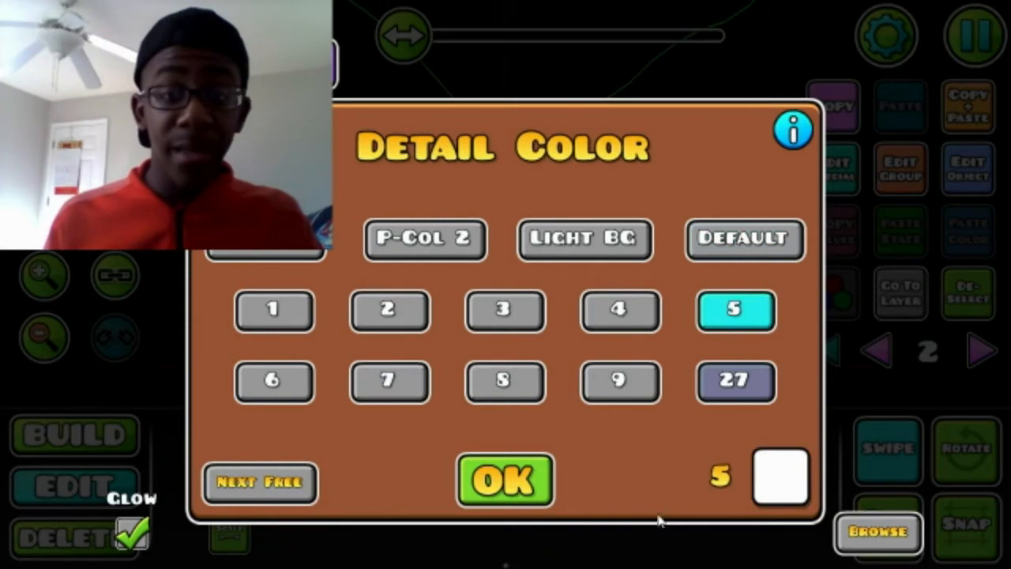
pyautogui.click(782, 477)
pyautogui.moveTo(486, 210); pyautogui.dragTo(440, 221)
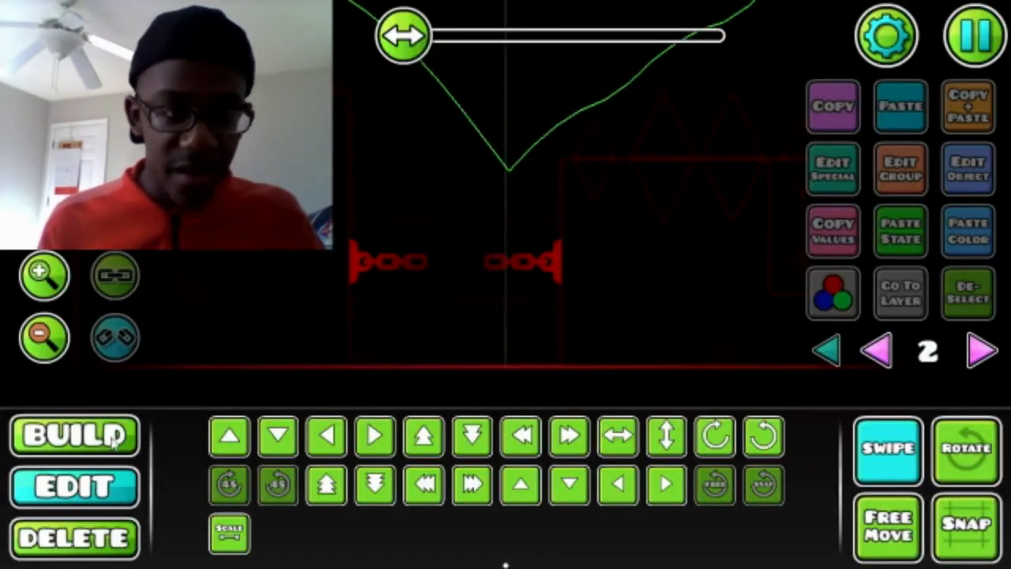
# Fill the space between the two chains with single chain links, scaled to fit
pyautogui.click(116, 444)
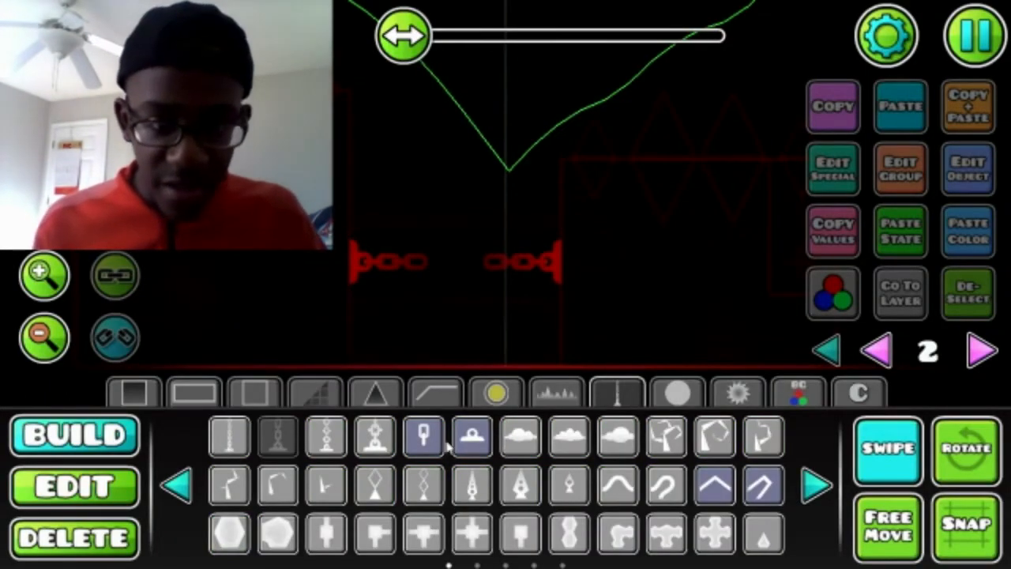
pyautogui.click(439, 277)
pyautogui.click(74, 485)
pyautogui.click(229, 533)
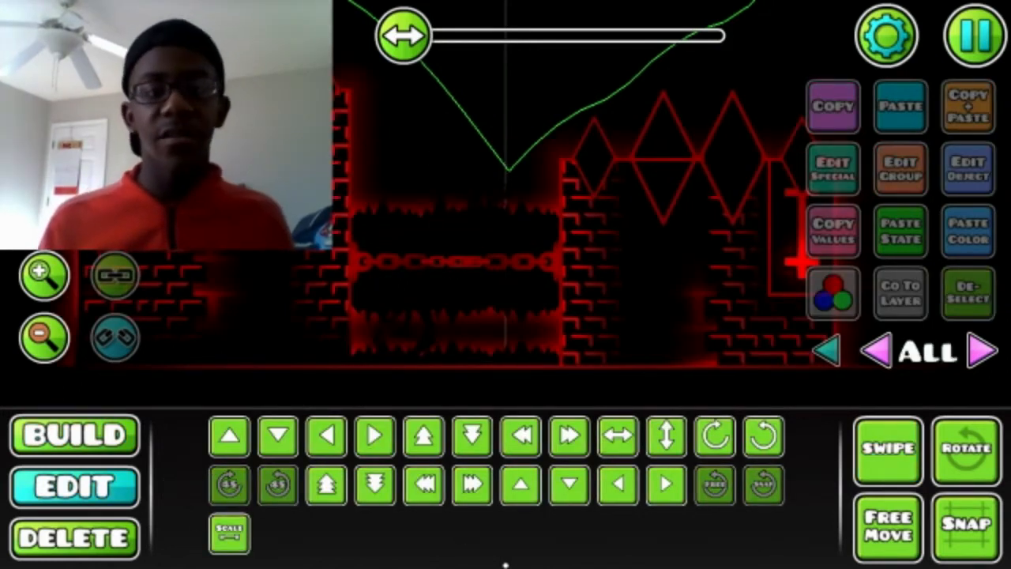
# On editor layer 2, place a horizontal diamond-lattice strand beside the chain, starting at the first tower's wall
pyautogui.click(44, 277)
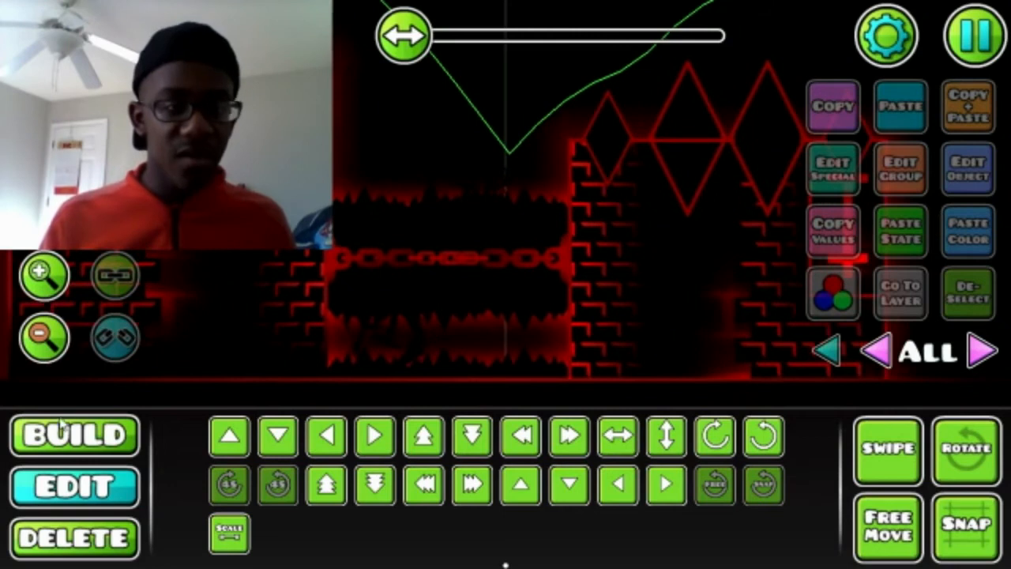
pyautogui.click(74, 434)
pyautogui.click(982, 351)
pyautogui.click(982, 352)
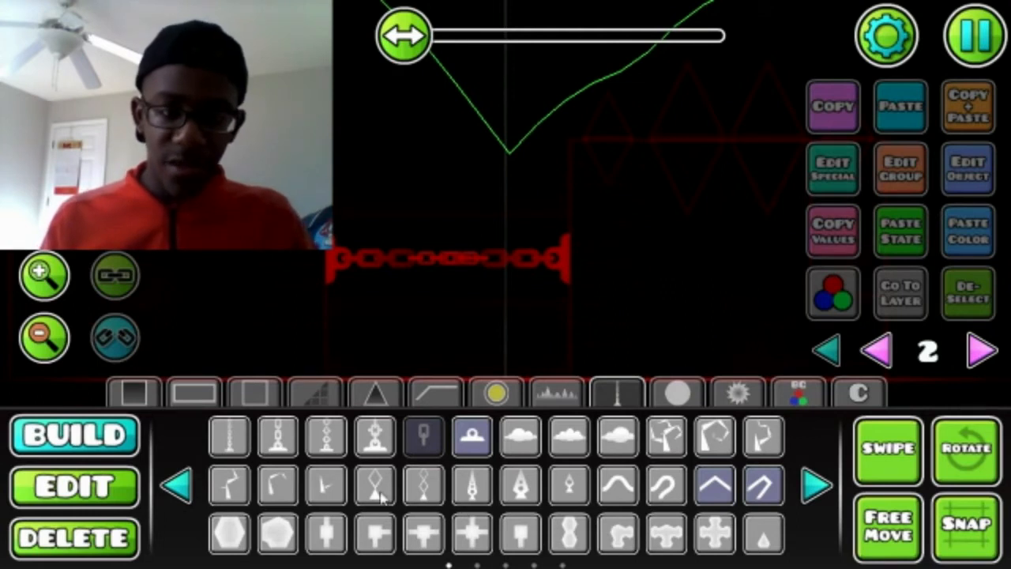
pyautogui.click(424, 485)
pyautogui.click(390, 282)
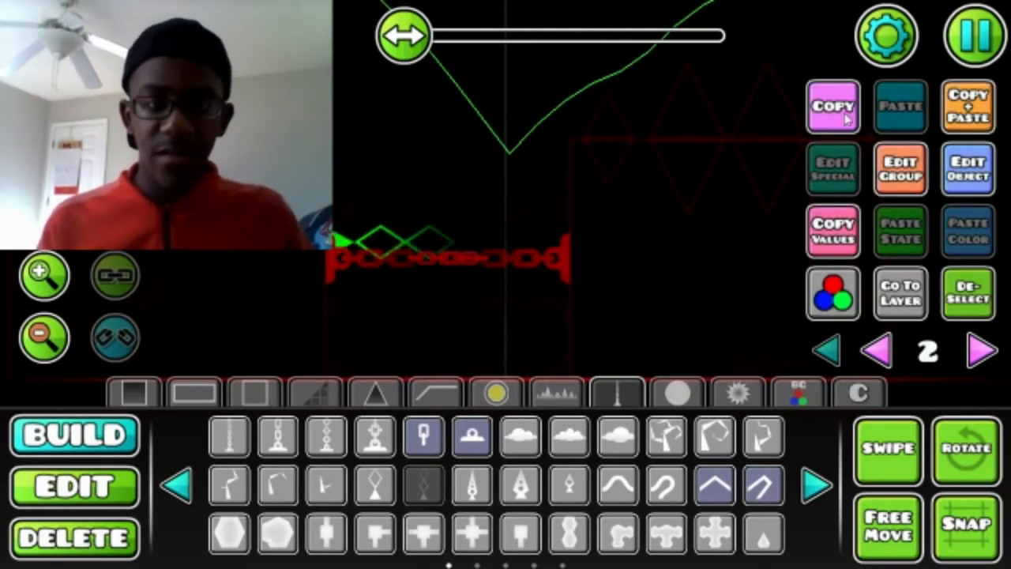
# Set the diamond-lattice strand's color to channel 2 and its Z layer to T1
pyautogui.click(968, 167)
pyautogui.click(405, 313)
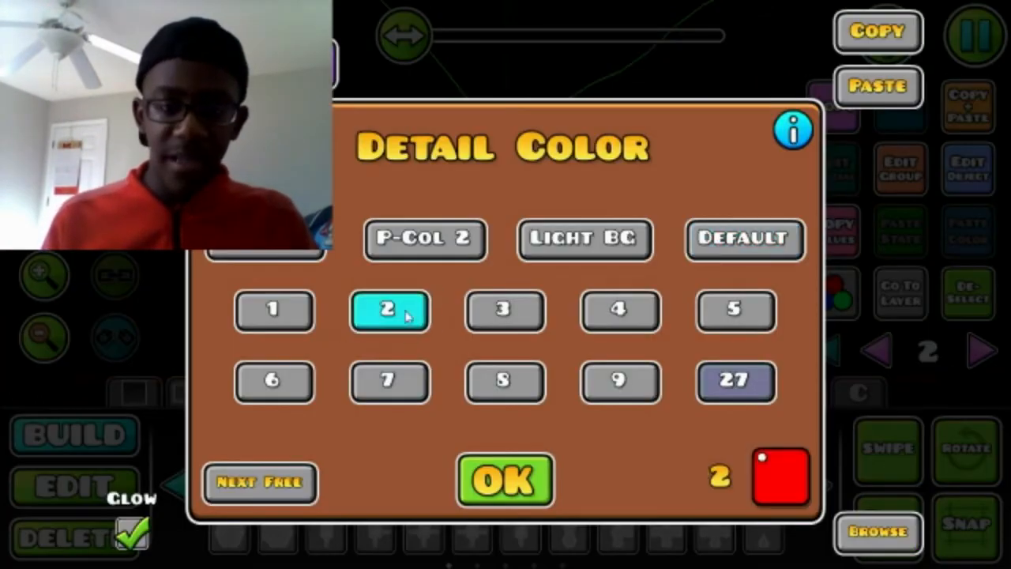
pyautogui.click(489, 460)
pyautogui.click(901, 182)
pyautogui.click(513, 446)
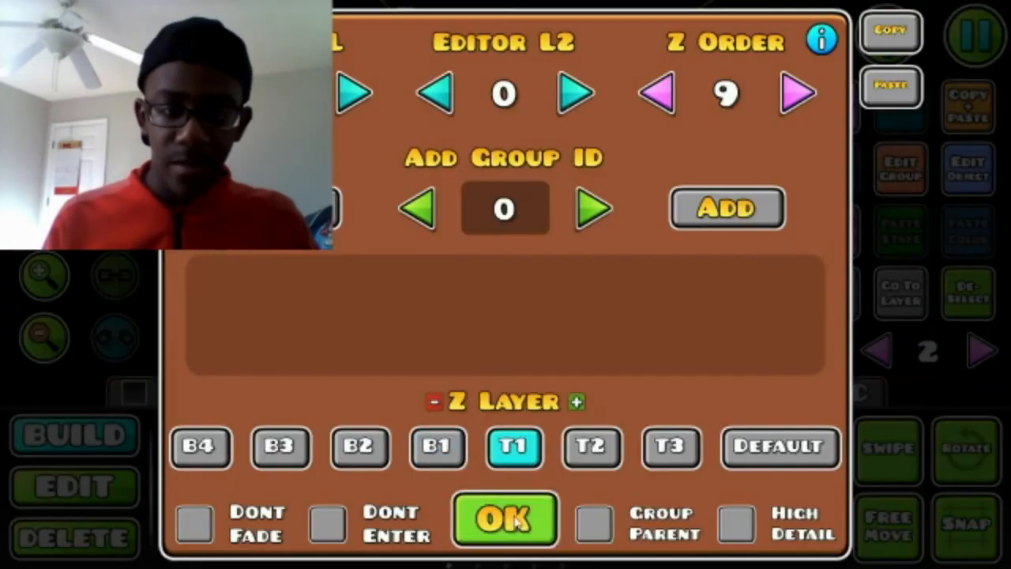
pyautogui.click(501, 516)
# Show all editor layers, duplicate the diamond-lattice strand and nudge the copies into mirrored positions along the chain
pyautogui.click(827, 350)
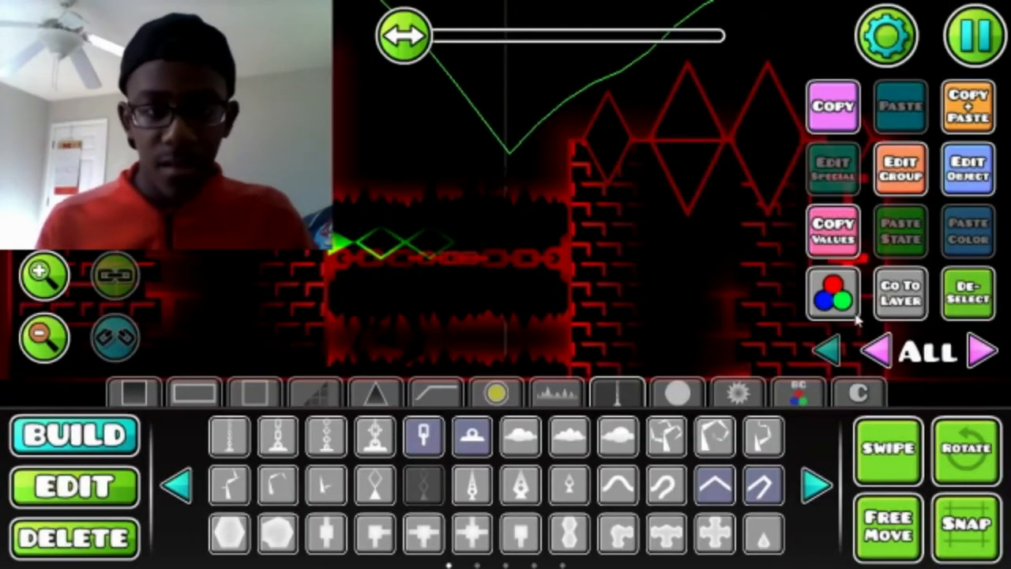
pyautogui.click(978, 122)
pyautogui.hotkey('shift', 'w')
pyautogui.hotkey('shift', 'w')
pyautogui.hotkey('shift', 'w')
pyautogui.hotkey('shift', 'w')
pyautogui.hotkey('shift', 'w')
pyautogui.hotkey('shift', 'w')
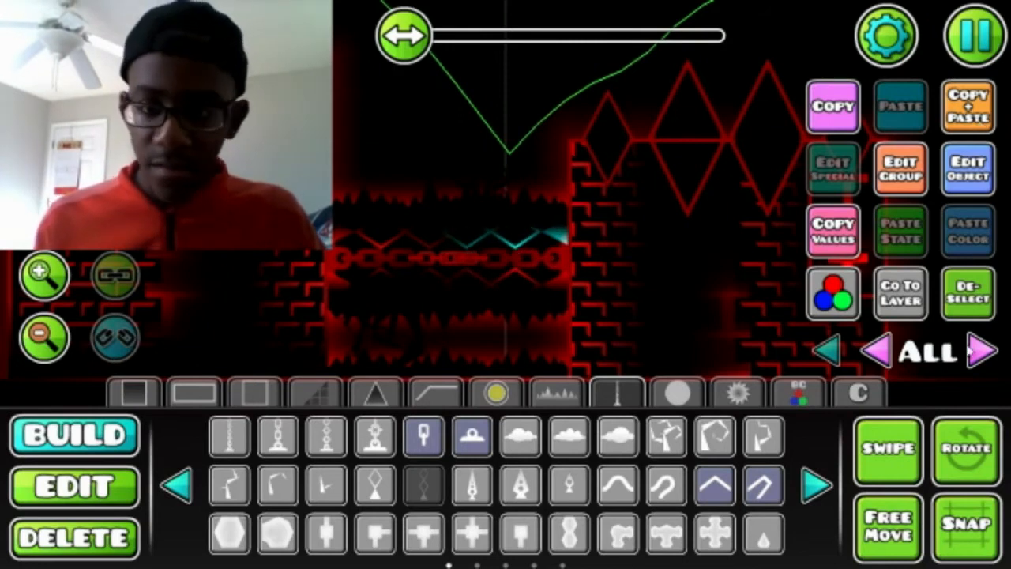
pyautogui.click(969, 292)
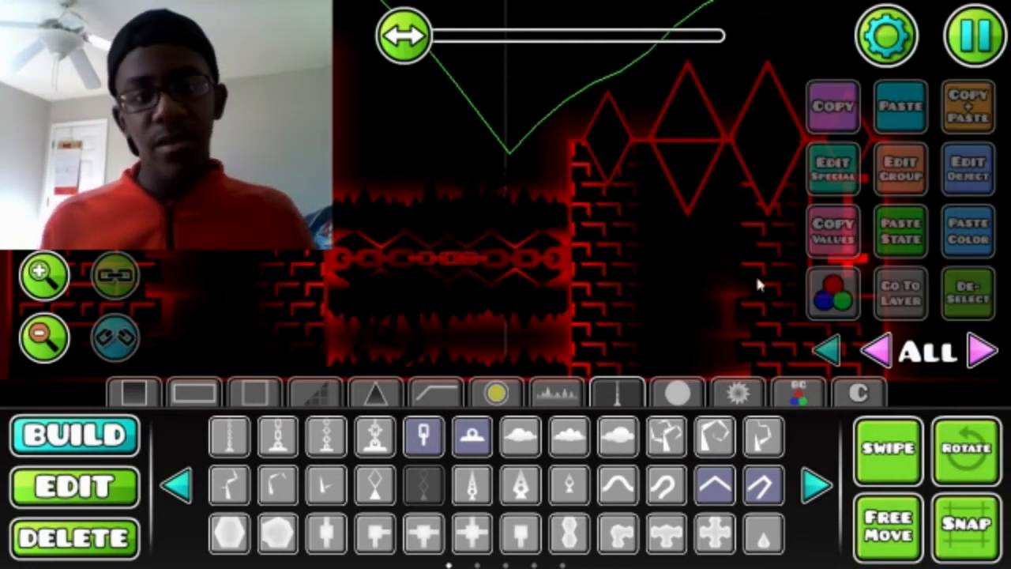
# Playtest the level section through the mirrored towers and look over the finished decorations
pyautogui.click(43, 338)
pyautogui.click(44, 338)
pyautogui.click(43, 339)
pyautogui.click(44, 339)
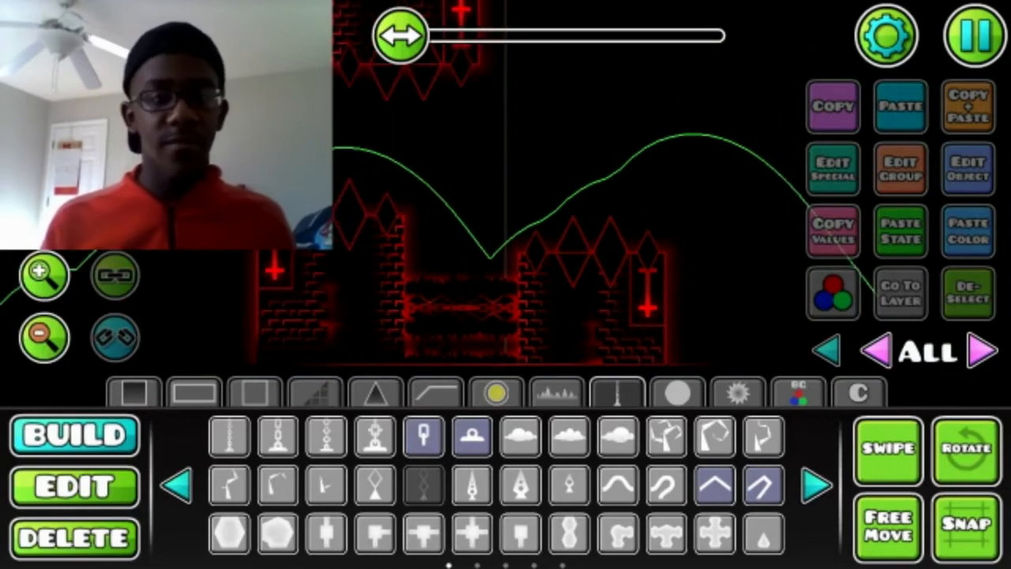
pyautogui.click(43, 214)
pyautogui.click(477, 137)
pyautogui.click(479, 137)
pyautogui.click(482, 135)
pyautogui.click(482, 135)
pyautogui.click(482, 135)
pyautogui.click(375, 181)
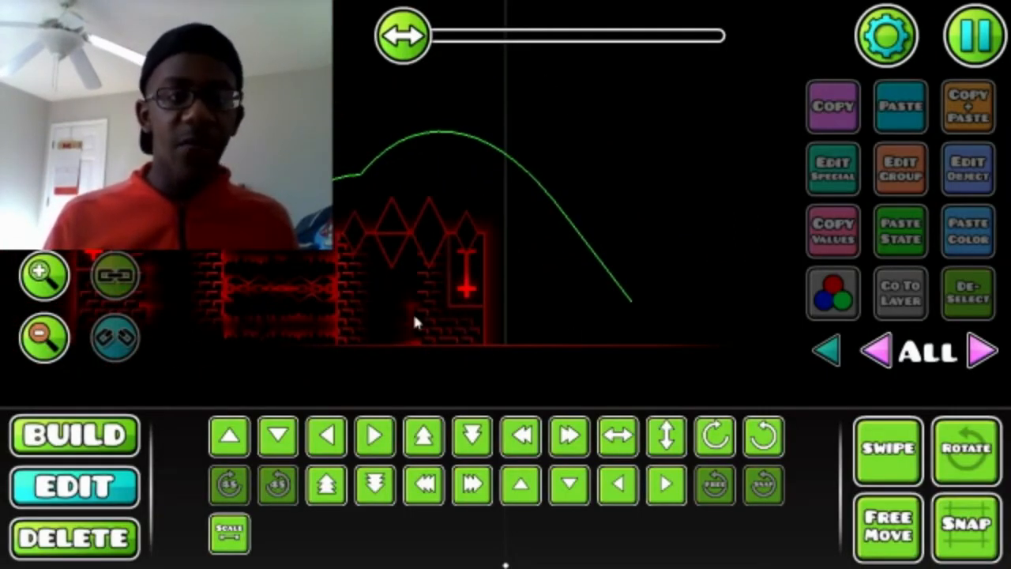
pyautogui.moveTo(412, 311); pyautogui.dragTo(533, 331)
pyautogui.moveTo(447, 219); pyautogui.dragTo(459, 273)
# Place a cloud in the sky before the first lower tower and assign it the next free color channel, 6
pyautogui.click(119, 436)
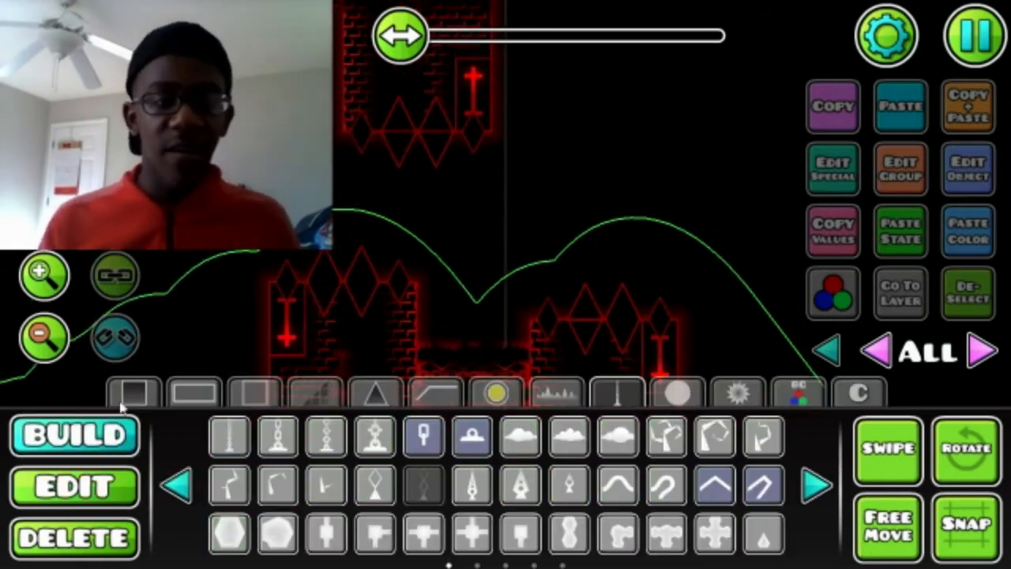
pyautogui.click(55, 272)
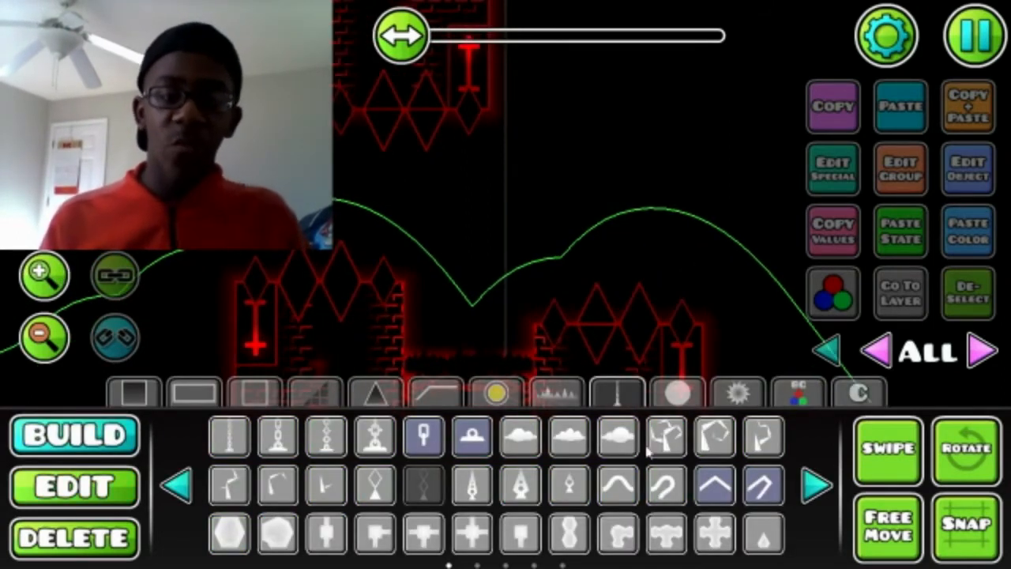
pyautogui.click(614, 440)
pyautogui.click(357, 221)
pyautogui.click(969, 168)
pyautogui.click(313, 478)
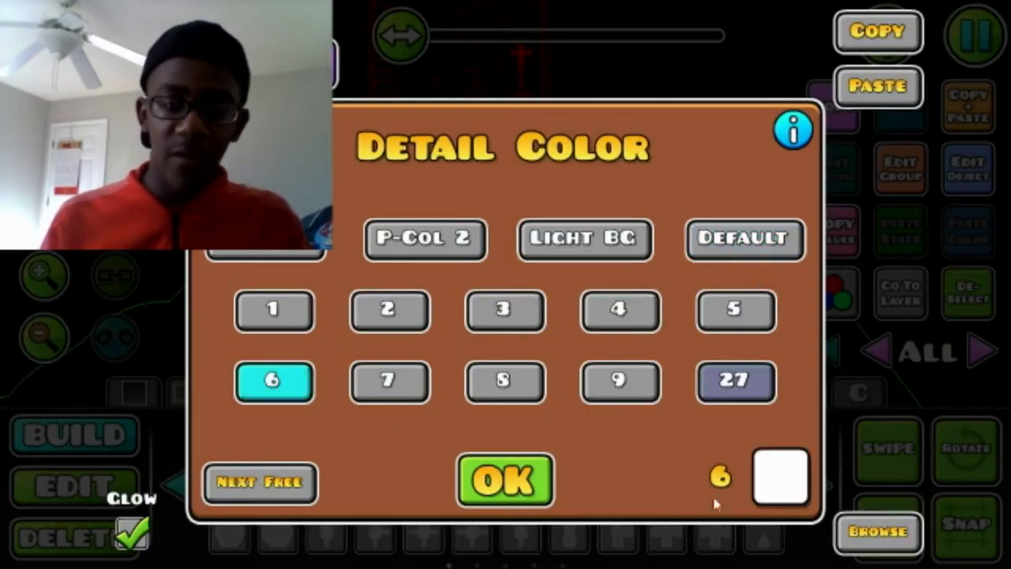
# Set color channel 6 to a dark red with blending enabled
pyautogui.click(779, 471)
pyautogui.click(441, 249)
pyautogui.click(474, 253)
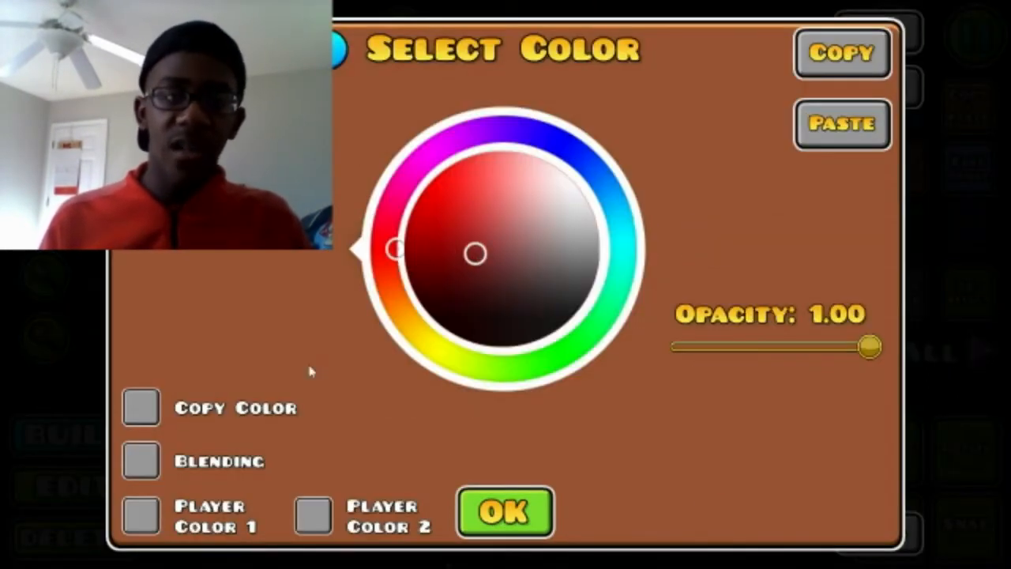
pyautogui.click(150, 472)
pyautogui.click(531, 521)
# Place a small cloud in the sky beyond the upper tower and set its color to channel 6
pyautogui.click(521, 437)
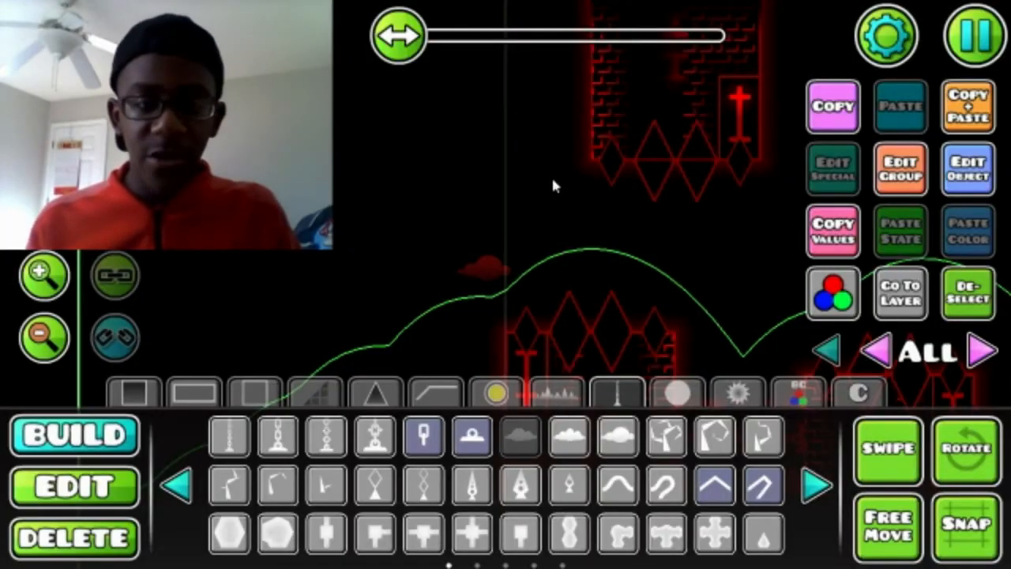
pyautogui.moveTo(551, 176); pyautogui.dragTo(366, 141)
pyautogui.click(691, 166)
pyautogui.press('w')
pyautogui.press('d')
pyautogui.click(979, 179)
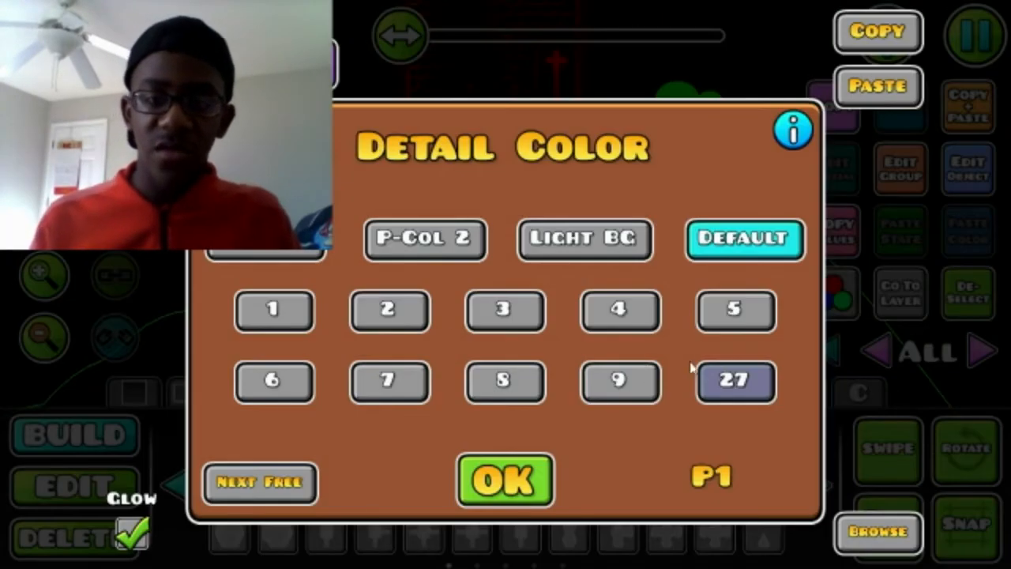
pyautogui.click(278, 395)
pyautogui.click(506, 478)
# Add another small cloud and move it down into the sky ahead of the first lower tower
pyautogui.click(27, 335)
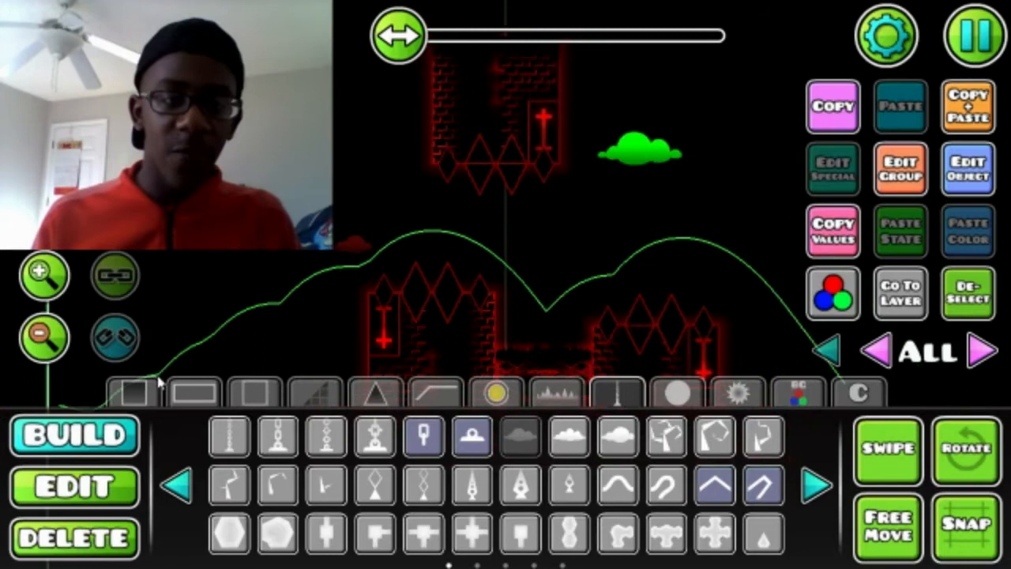
pyautogui.click(375, 180)
pyautogui.press('s')
pyautogui.press('a')
pyautogui.press('a')
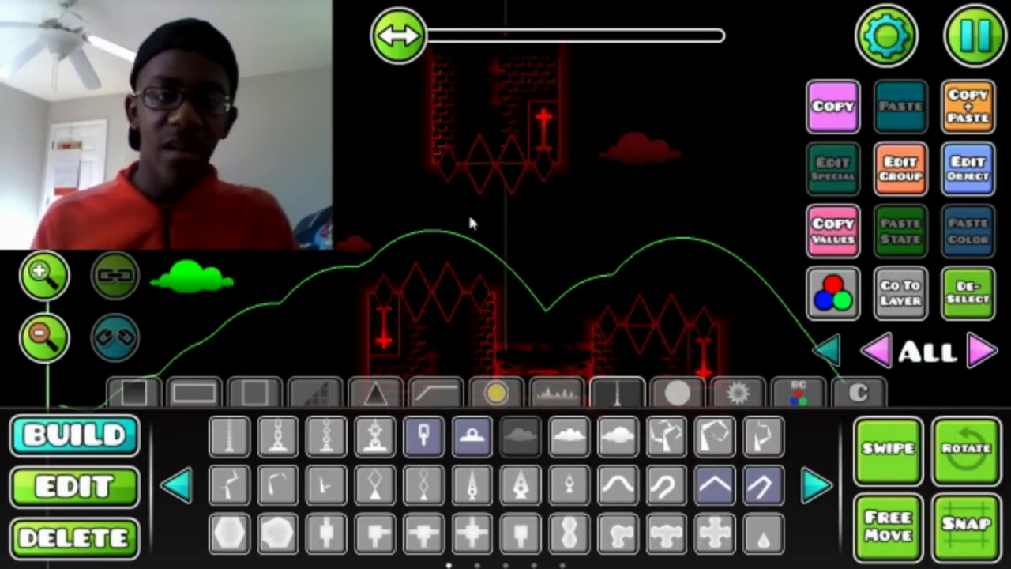
# Place a larger cloud above the second lower tower and set its color to channel 6
pyautogui.click(564, 447)
pyautogui.click(542, 289)
pyautogui.press('d')
pyautogui.press('w')
pyautogui.press('w')
pyautogui.press('d')
pyautogui.click(978, 183)
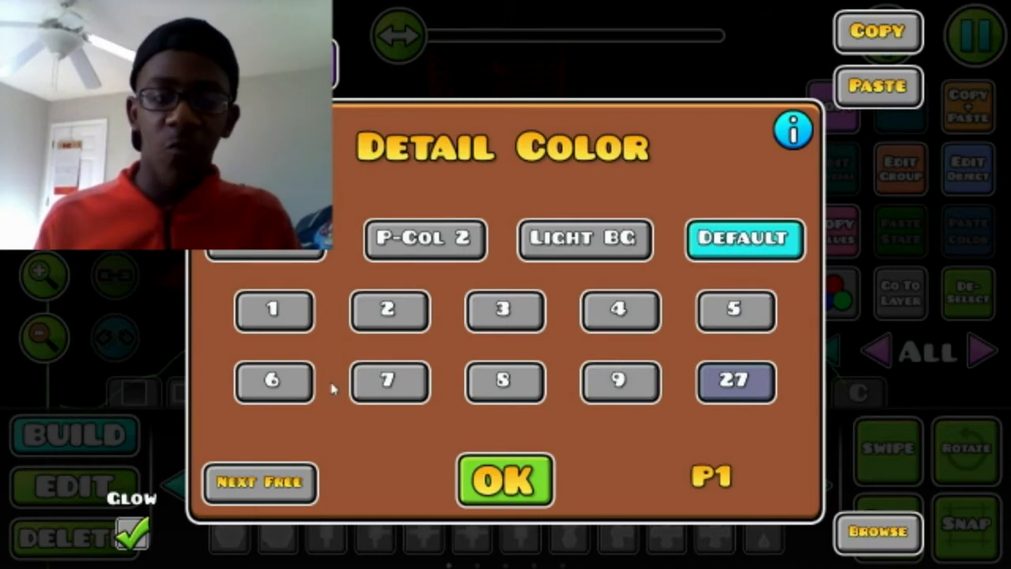
pyautogui.click(273, 380)
pyautogui.click(506, 480)
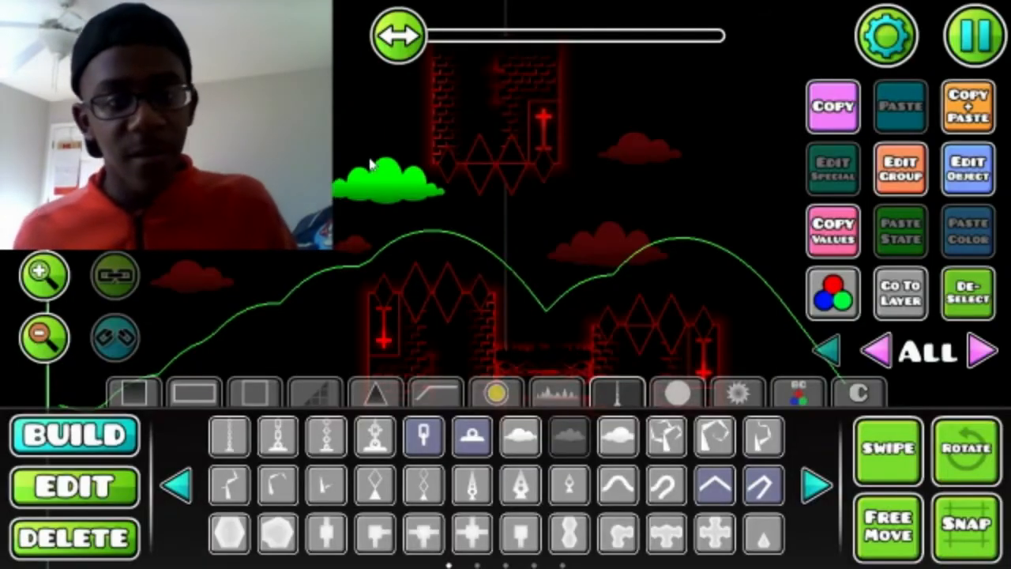
# Shift the other large cloud further left, away from the upper tower
pyautogui.press('a')
pyautogui.press('a')
pyautogui.press('a')
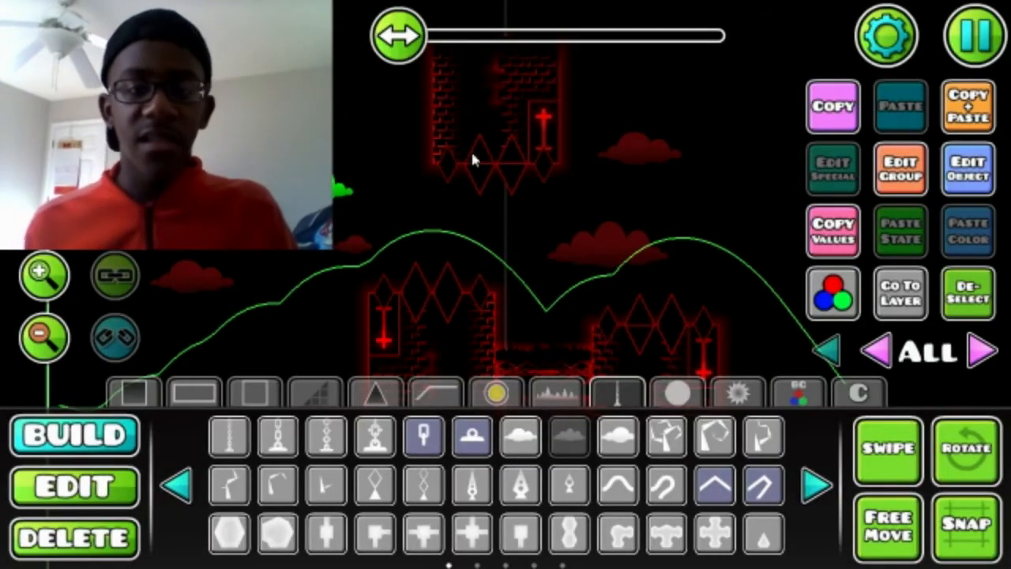
# Select all the thin outline pieces of the towers using the Custom object filter and swipe selection
pyautogui.click(66, 492)
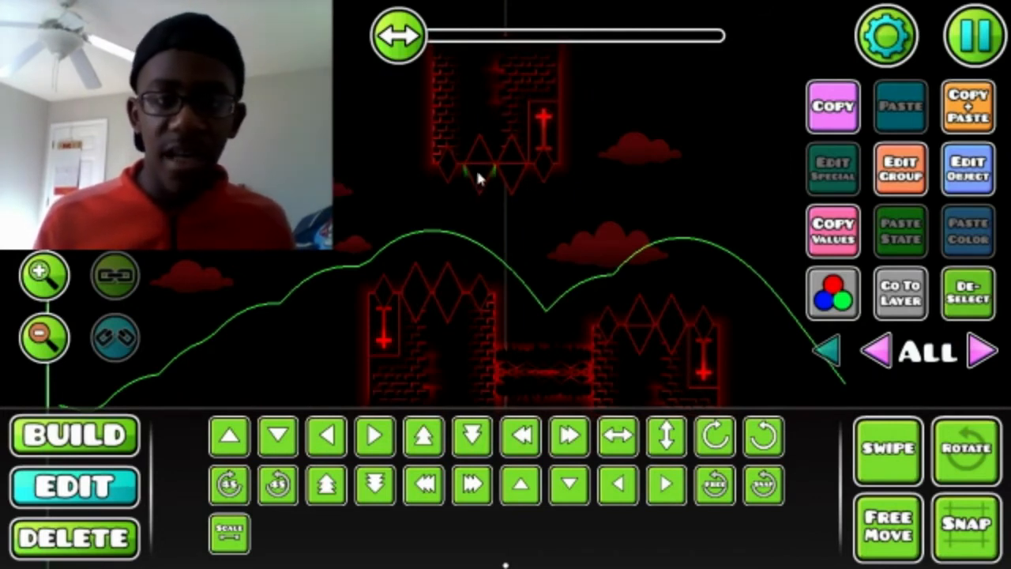
pyautogui.click(527, 166)
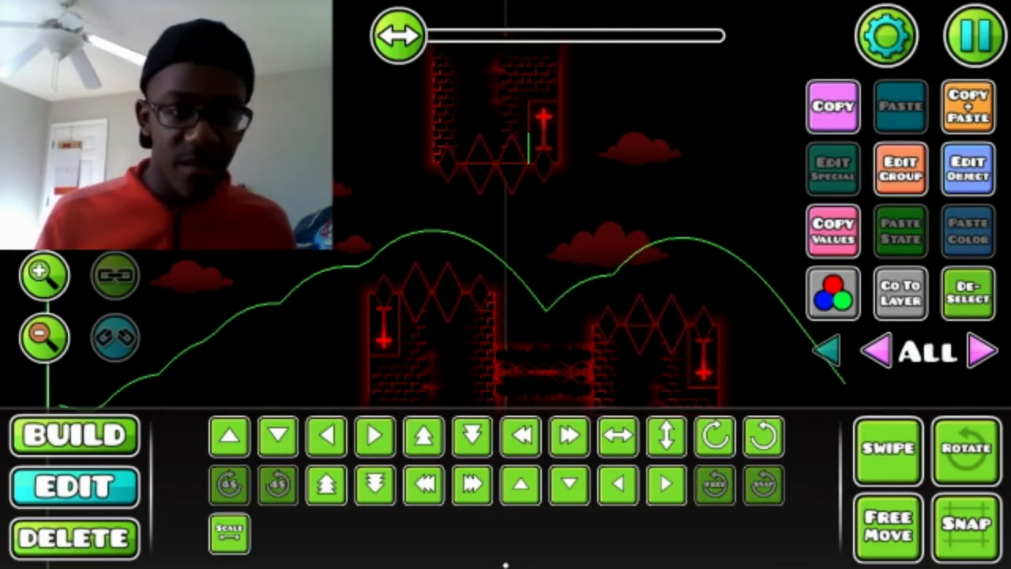
pyautogui.click(75, 537)
pyautogui.click(729, 520)
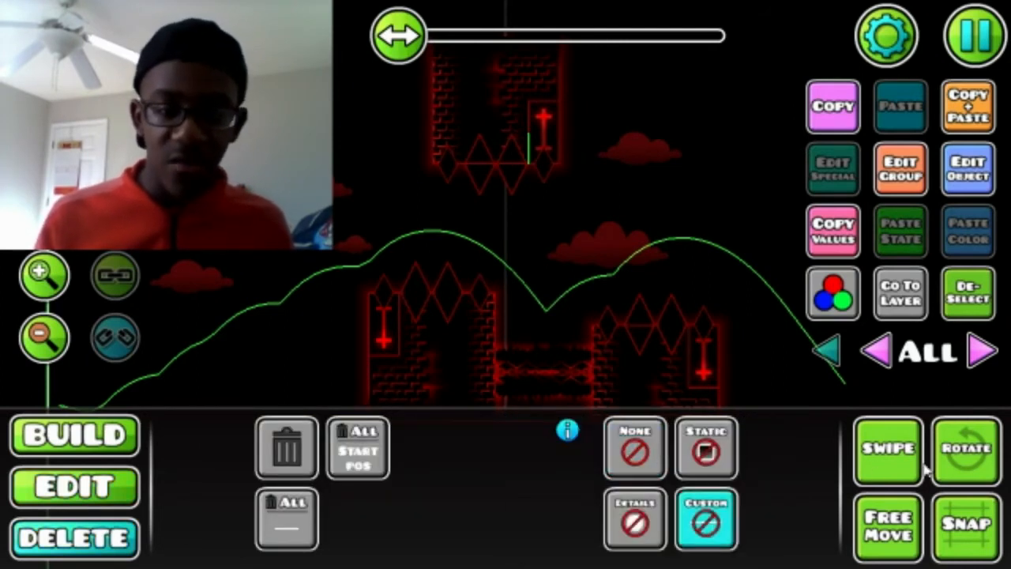
pyautogui.click(75, 486)
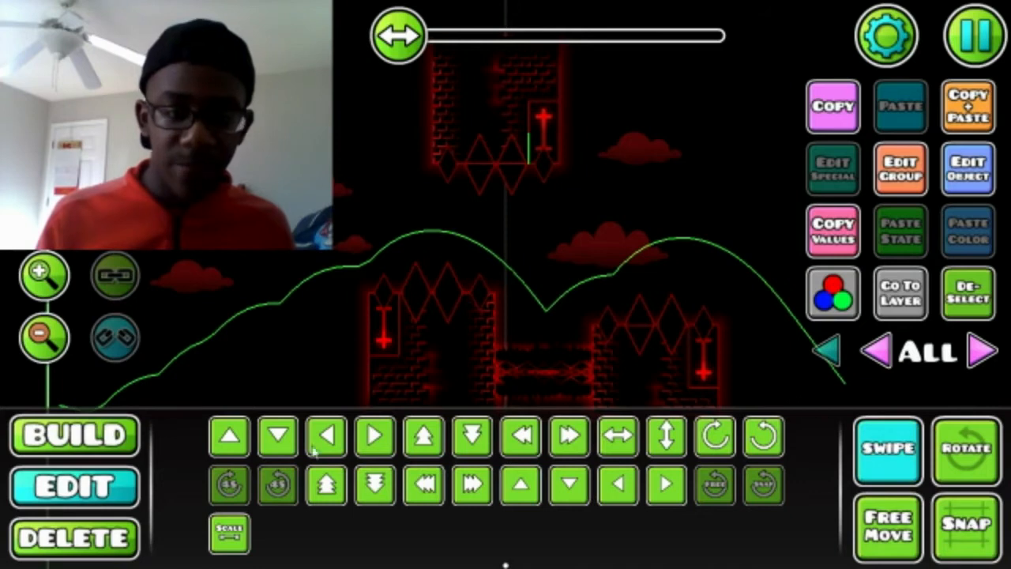
pyautogui.moveTo(802, 50); pyautogui.dragTo(348, 395)
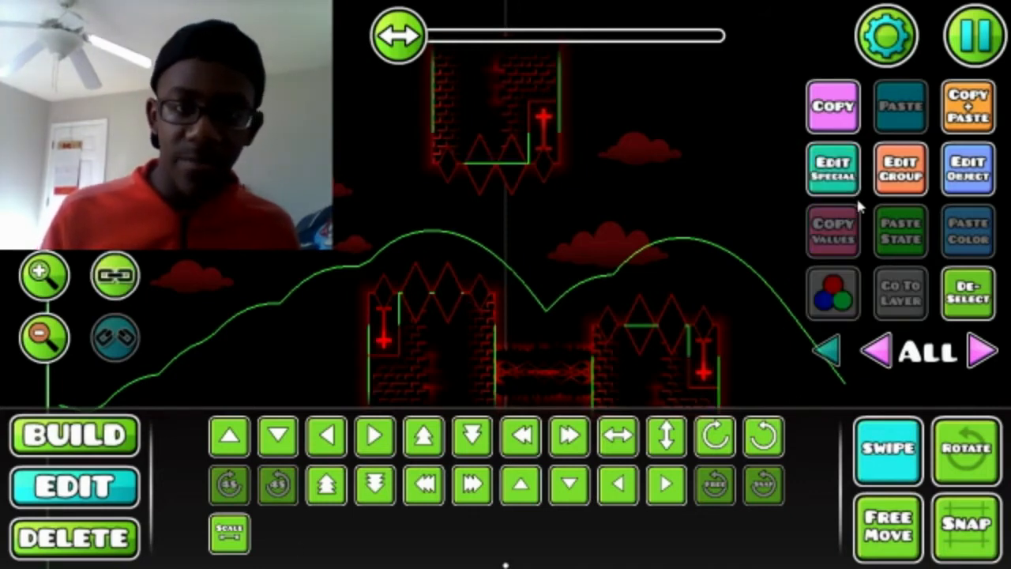
# Send the selected tower outlines behind the diamonds by changing their Z layer, and set the selection filter back to None
pyautogui.click(910, 163)
pyautogui.click(376, 466)
pyautogui.click(499, 518)
pyautogui.click(970, 307)
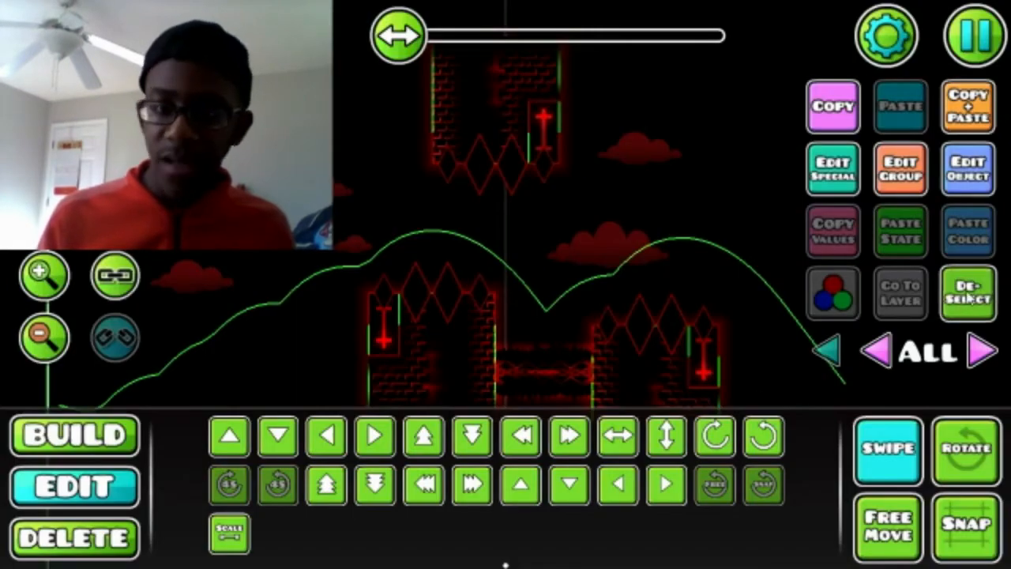
pyautogui.click(118, 534)
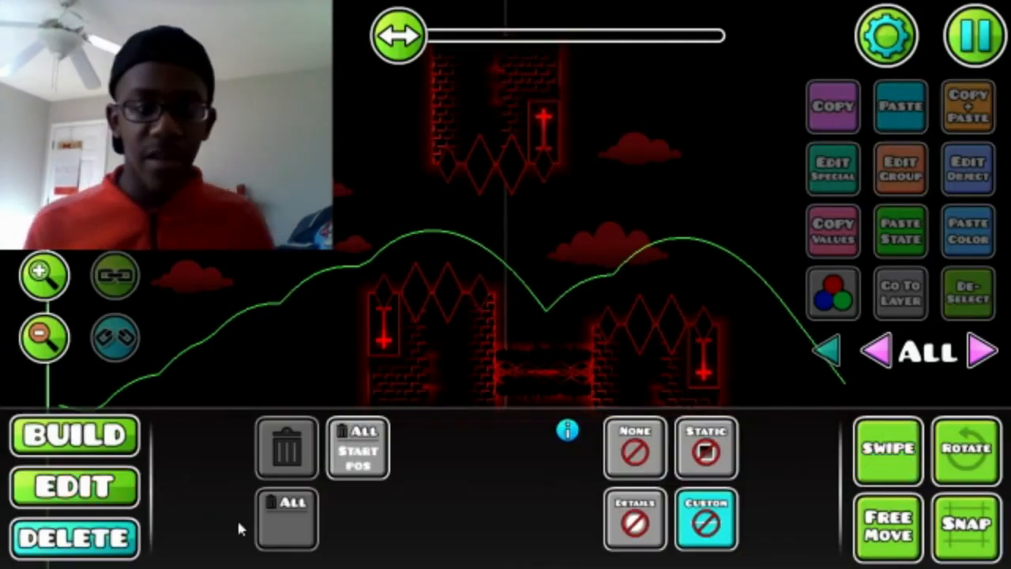
pyautogui.click(622, 444)
pyautogui.click(108, 506)
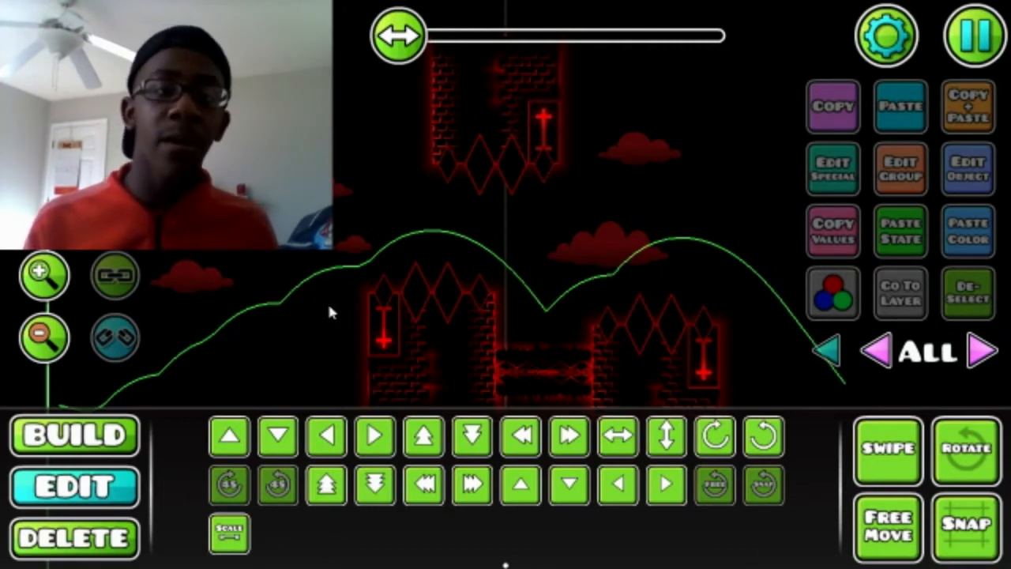
# Move the large cloud before the upper tower up and to the right, and darken the clouds' shared color
pyautogui.click(308, 187)
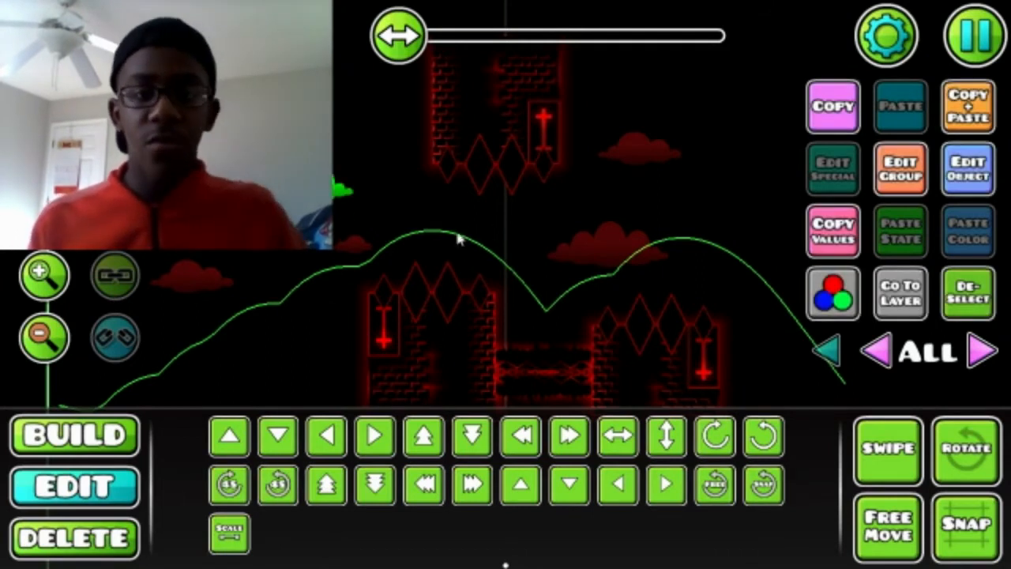
pyautogui.press('w')
pyautogui.press('d')
pyautogui.press('d')
pyautogui.click(832, 293)
pyautogui.moveTo(279, 284); pyautogui.dragTo(284, 332)
pyautogui.click(833, 293)
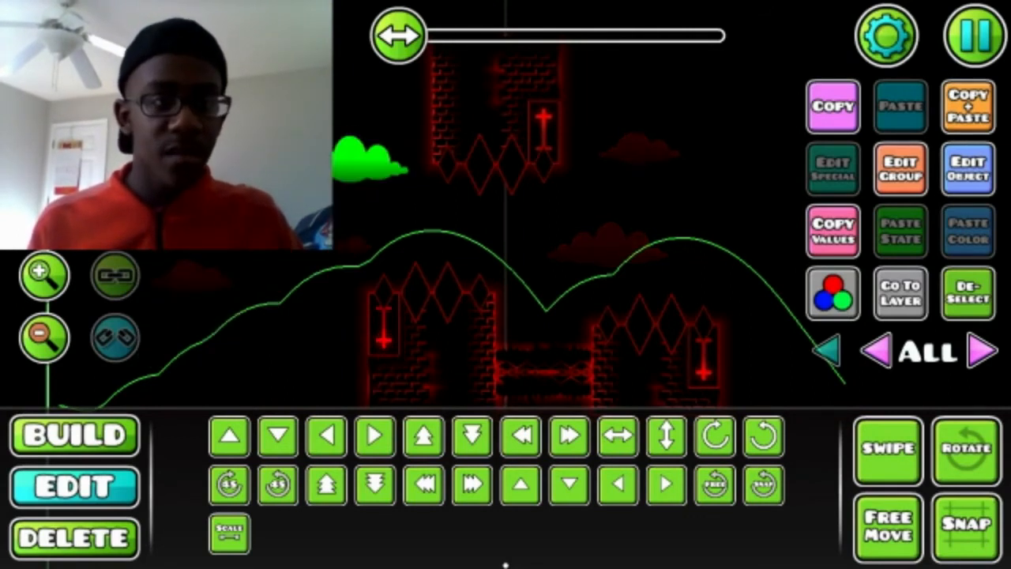
# Playtest the tower section with the darkened clouds in the background
pyautogui.press('Return')
pyautogui.click(512, 219)
pyautogui.click(519, 215)
pyautogui.click(519, 215)
pyautogui.click(519, 215)
pyautogui.click(411, 207)
pyautogui.press('Return')
# Place a right-pointing chevron in the empty space past the second lower tower and move it up near the player path
pyautogui.moveTo(278, 161); pyautogui.dragTo(629, 166)
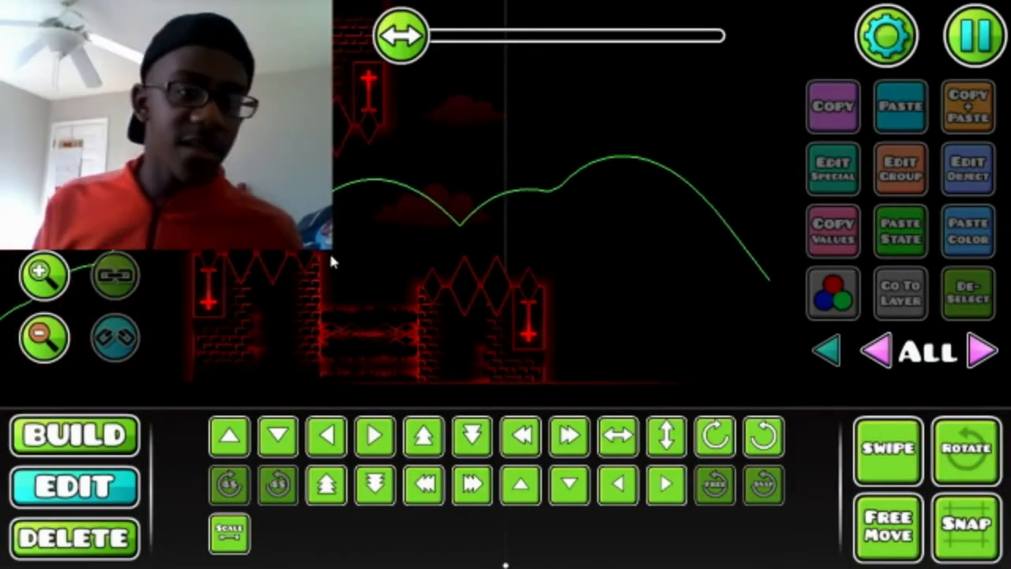
pyautogui.click(45, 278)
pyautogui.click(45, 278)
pyautogui.click(94, 433)
pyautogui.click(678, 392)
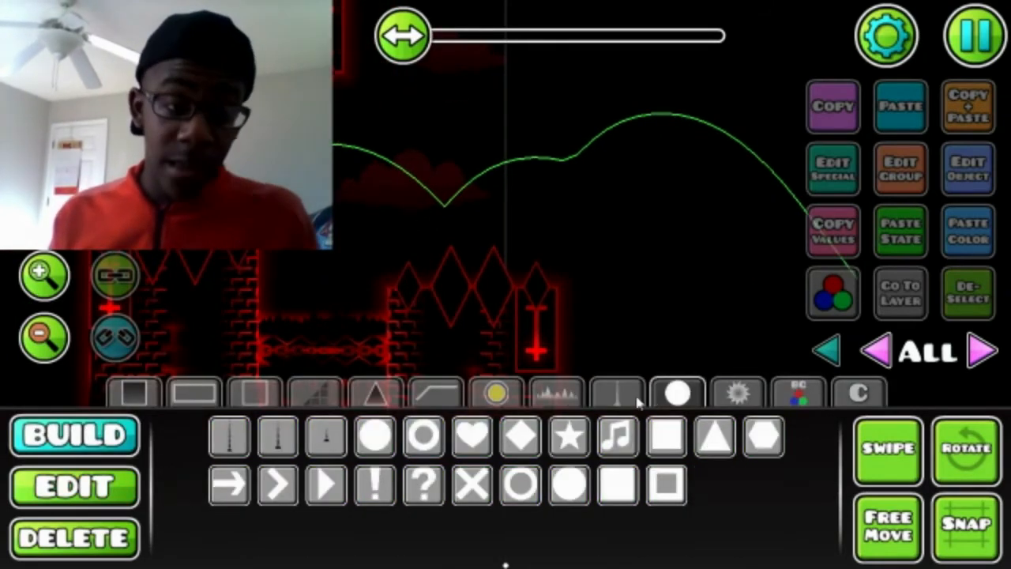
pyautogui.click(290, 491)
pyautogui.click(701, 251)
pyautogui.press('a')
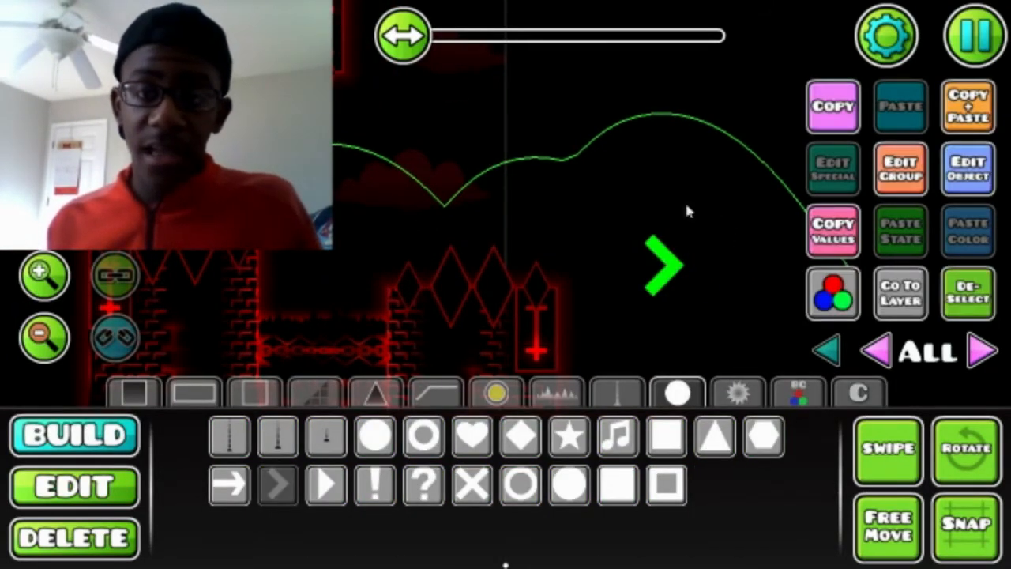
pyautogui.press('w')
pyautogui.press('w')
pyautogui.moveTo(684, 200); pyautogui.dragTo(667, 200)
# Color the chevron with channel 2 and overlay a slightly offset duplicate colored with channel 4
pyautogui.click(970, 172)
pyautogui.click(389, 309)
pyautogui.click(505, 480)
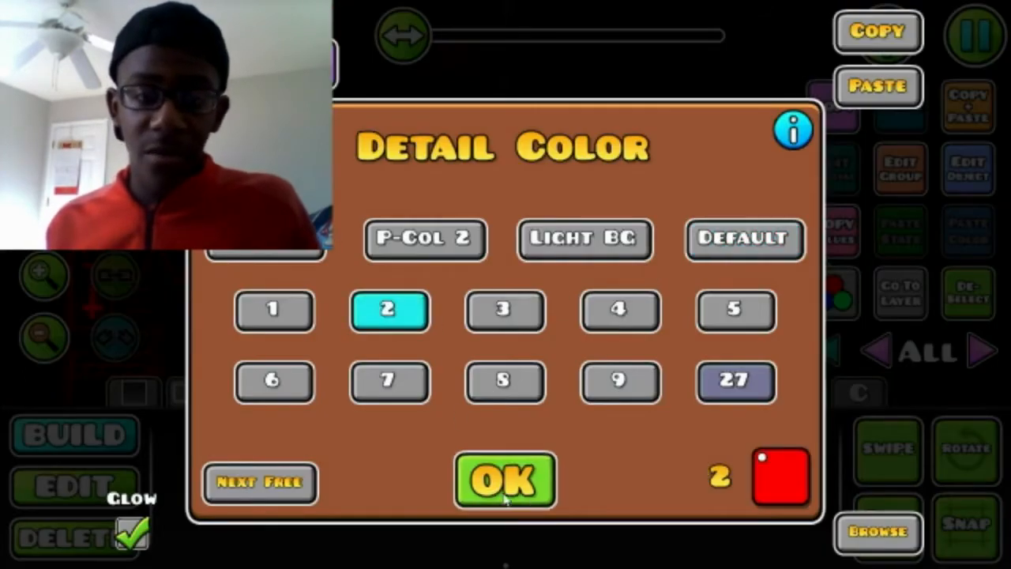
pyautogui.click(970, 172)
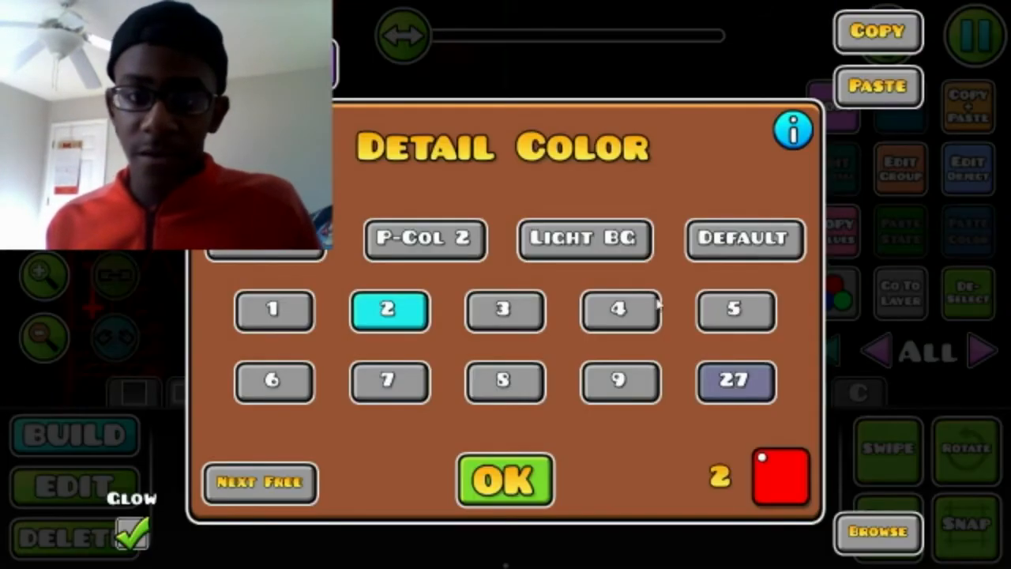
pyautogui.click(620, 309)
pyautogui.click(530, 501)
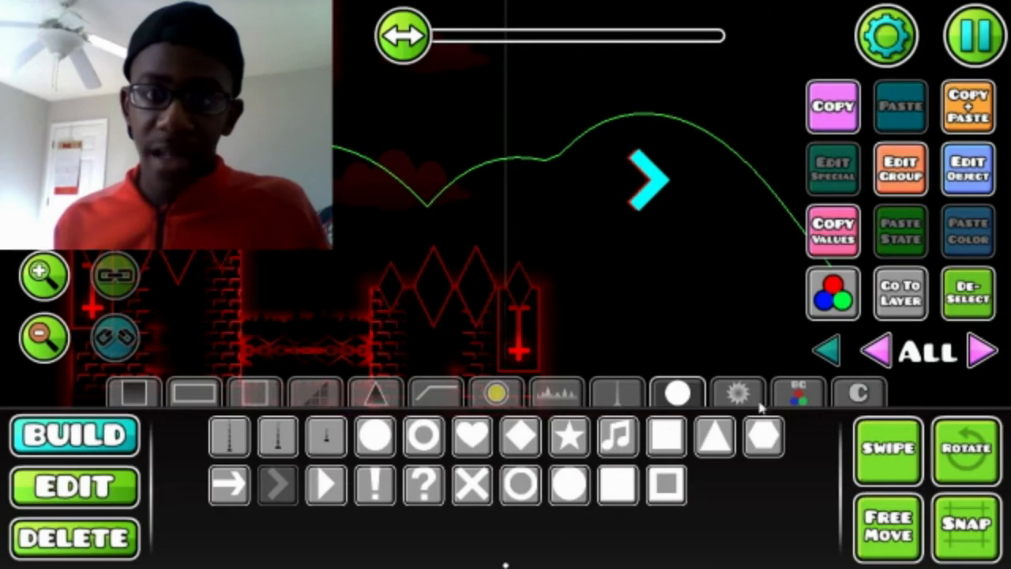
pyautogui.click(965, 315)
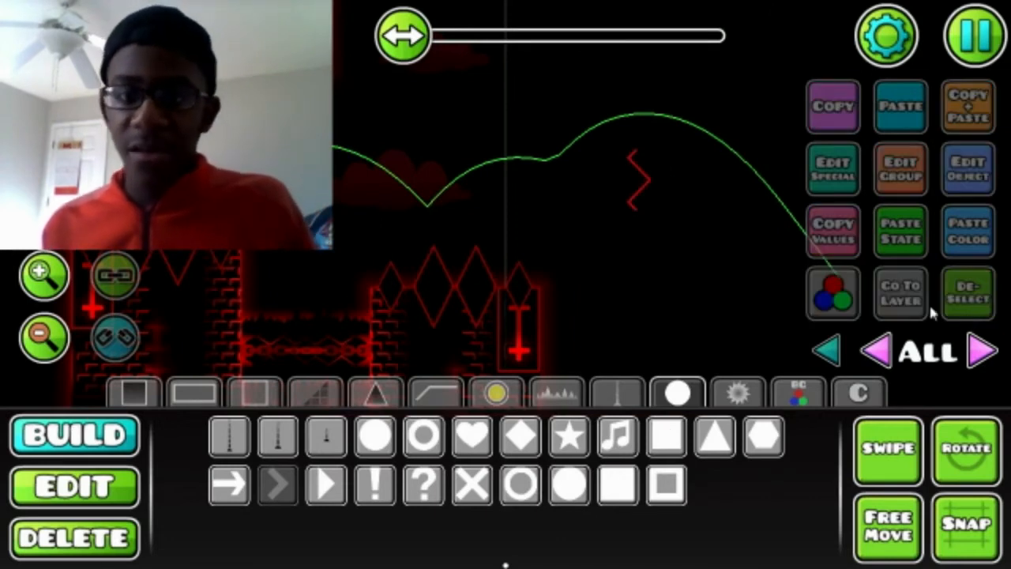
# Nudge the front channel 4 chevron slightly further right to widen the red edge behind it
pyautogui.click(642, 178)
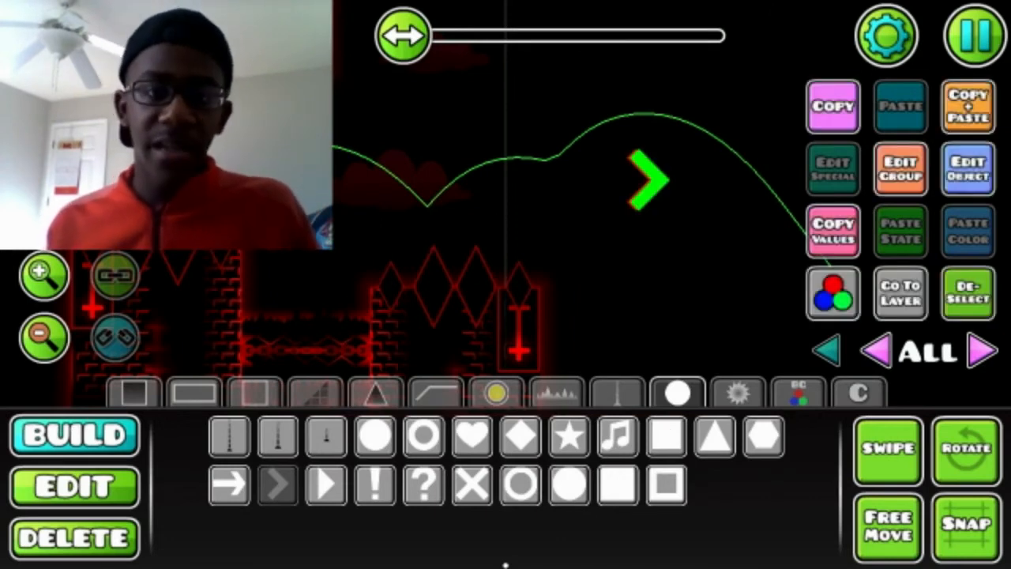
pyautogui.click(900, 157)
pyautogui.click(498, 521)
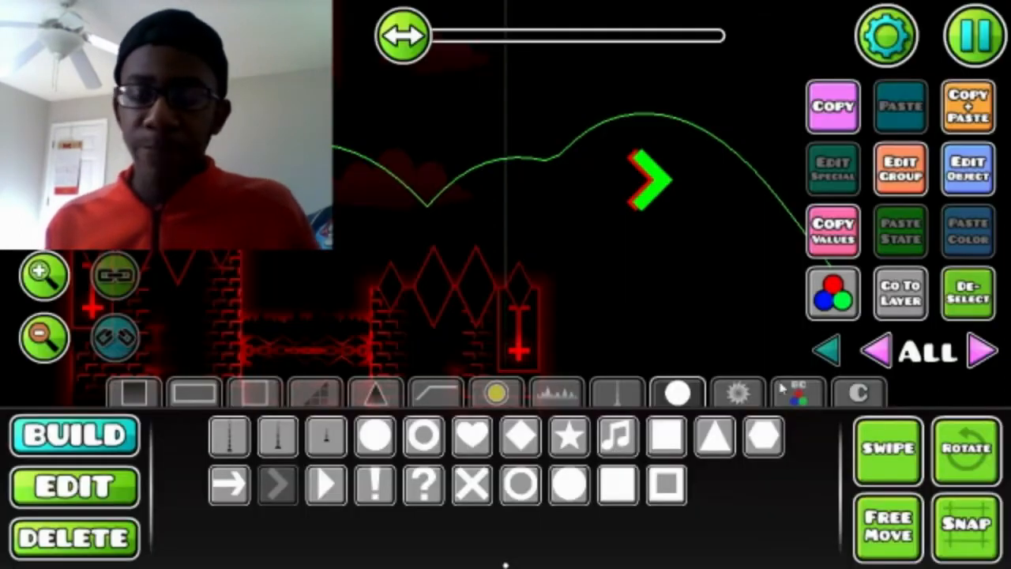
pyautogui.click(967, 293)
# Place a soft round glow centered on the chevron and scale it to 1.53
pyautogui.click(575, 397)
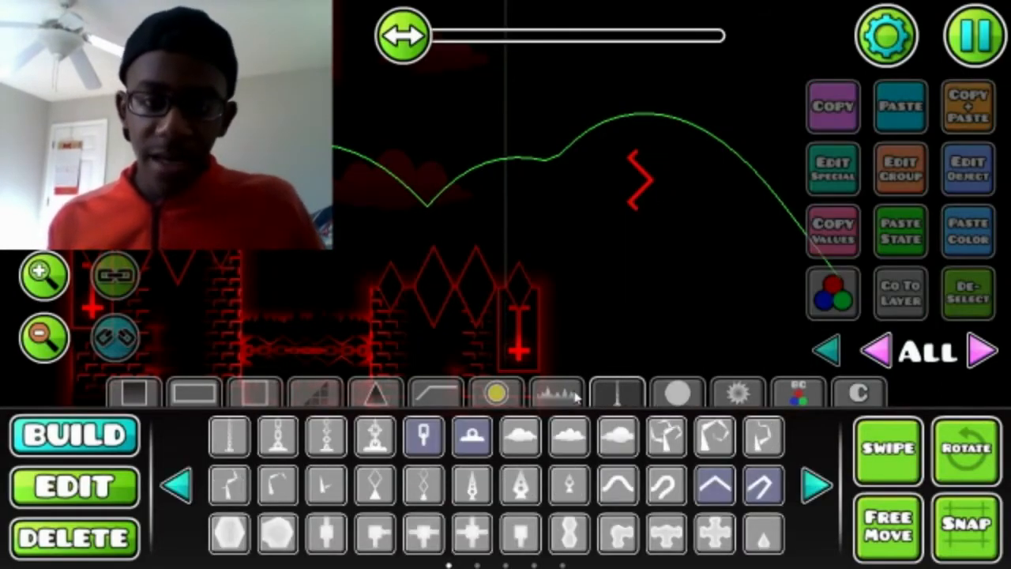
pyautogui.click(807, 486)
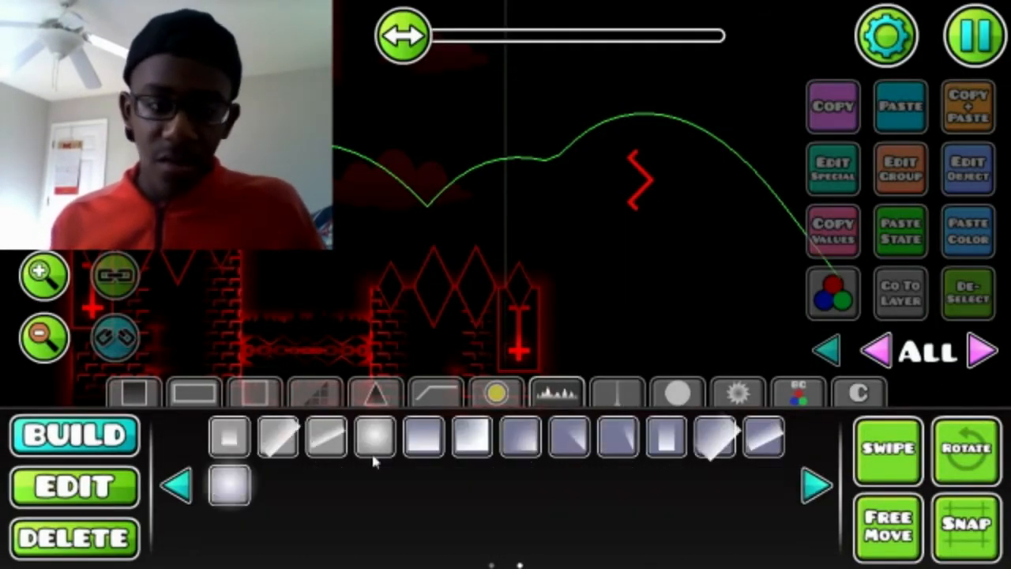
pyautogui.click(228, 495)
pyautogui.click(565, 229)
pyautogui.click(75, 485)
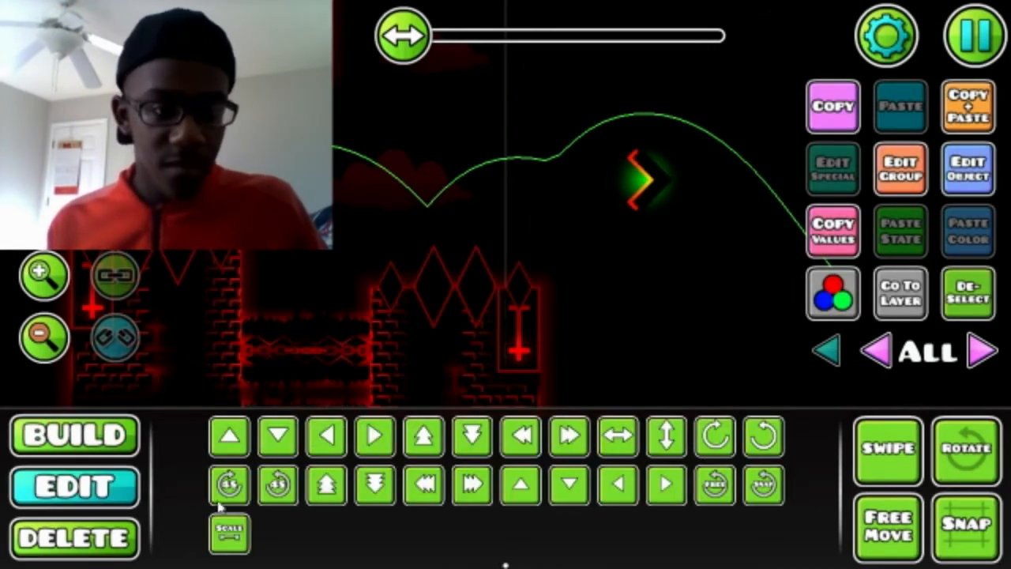
pyautogui.click(230, 533)
pyautogui.moveTo(589, 124); pyautogui.dragTo(733, 144)
# Color the chevron's glow with channel 2
pyautogui.click(967, 168)
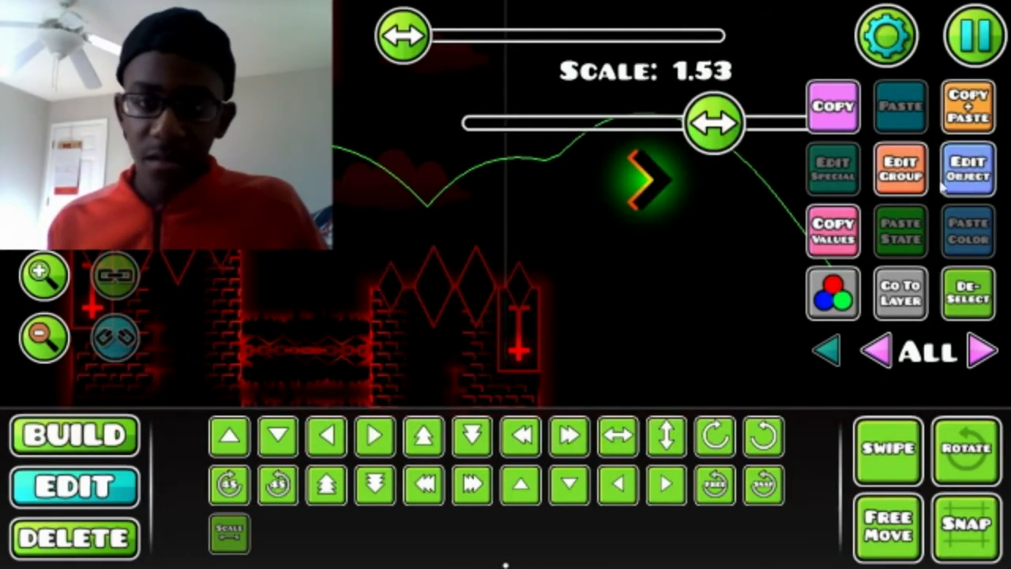
pyautogui.click(395, 316)
pyautogui.click(508, 478)
pyautogui.click(966, 312)
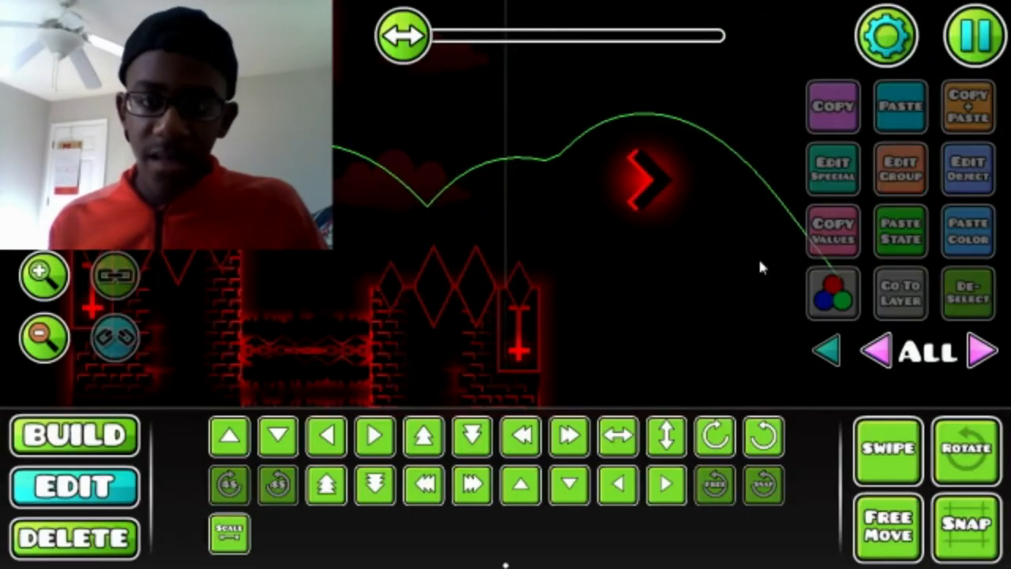
# Try surrounding the chevron with the medium toothed ring scaled to 1.16
pyautogui.press('1')
pyautogui.hscroll(2, 640, 347)
pyautogui.click(739, 393)
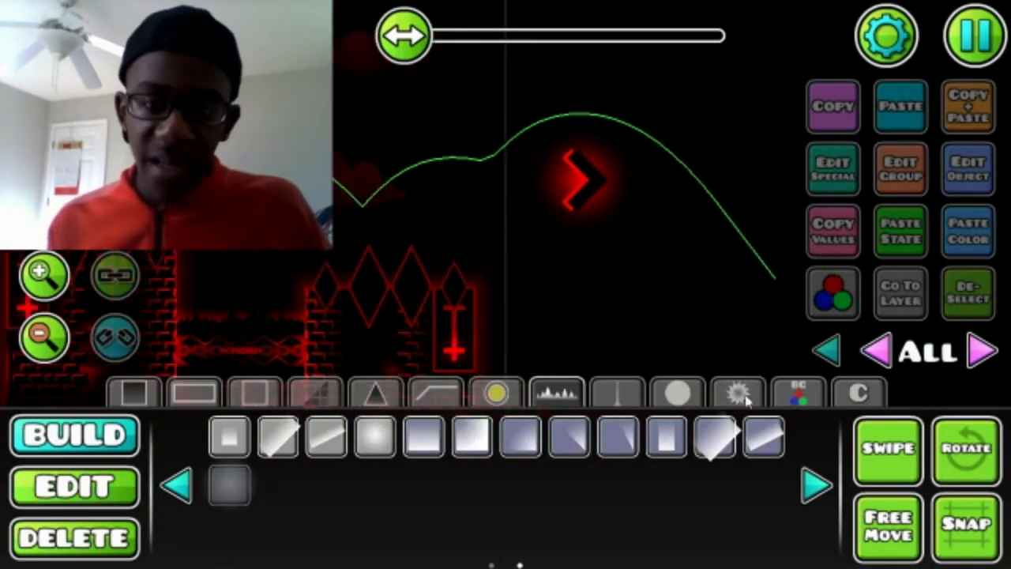
pyautogui.click(816, 485)
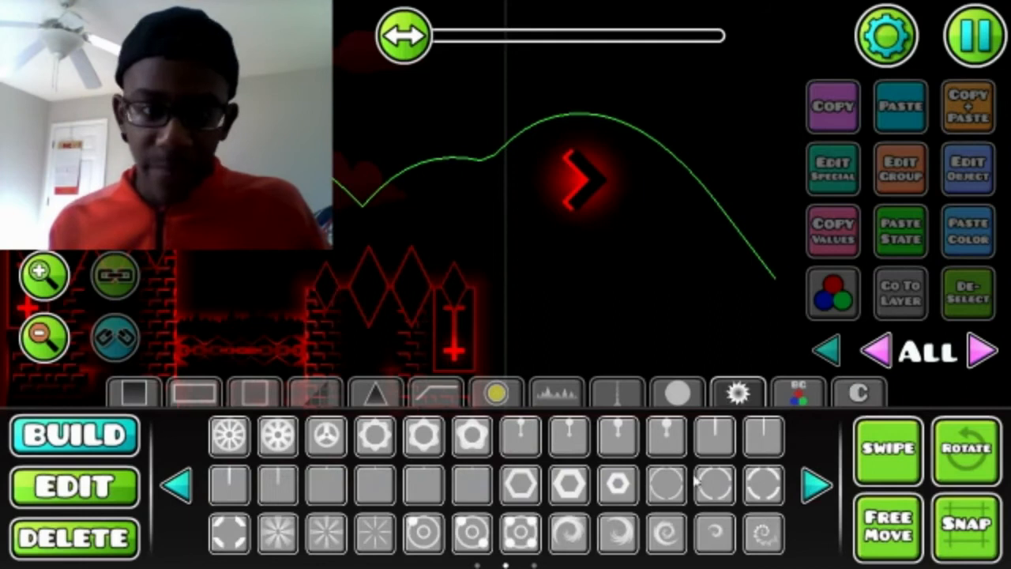
pyautogui.click(824, 489)
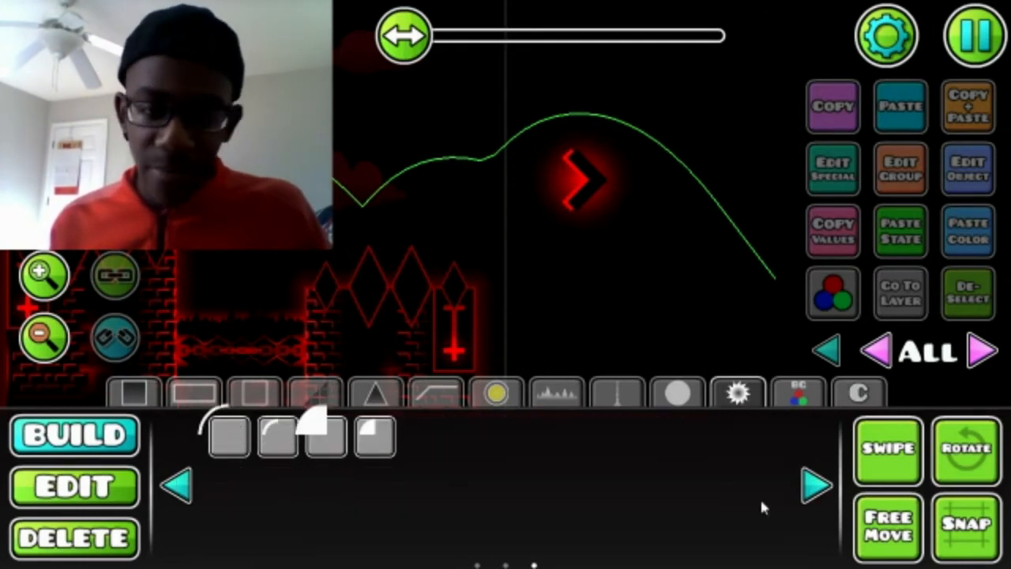
pyautogui.click(814, 488)
pyautogui.click(570, 531)
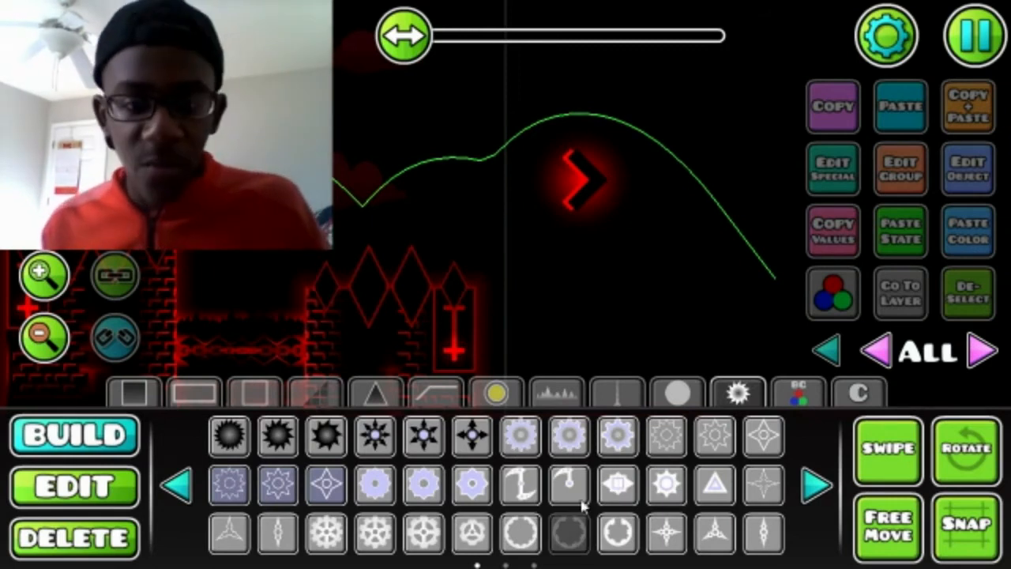
pyautogui.click(582, 181)
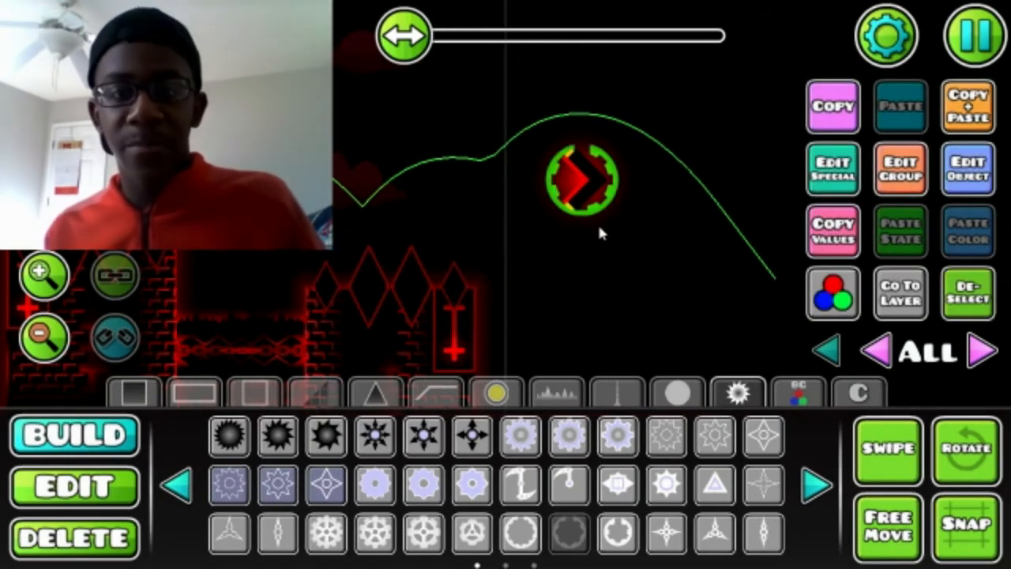
pyautogui.click(93, 496)
pyautogui.click(230, 533)
pyautogui.moveTo(547, 123); pyautogui.dragTo(583, 123)
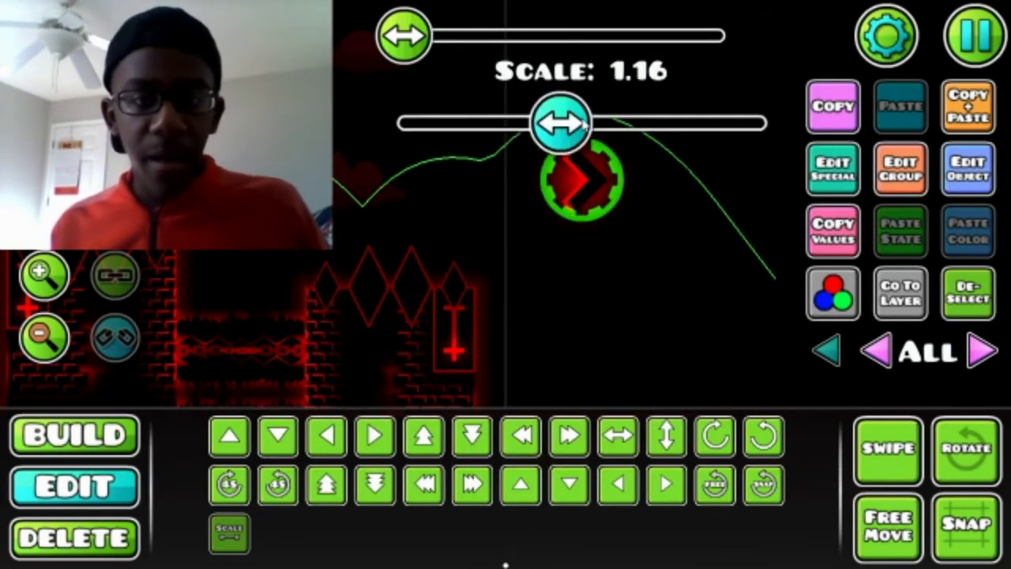
# Try coloring the medium toothed ring with channel 4 and enlarging it to scale 1.26
pyautogui.click(966, 186)
pyautogui.click(618, 309)
pyautogui.click(491, 481)
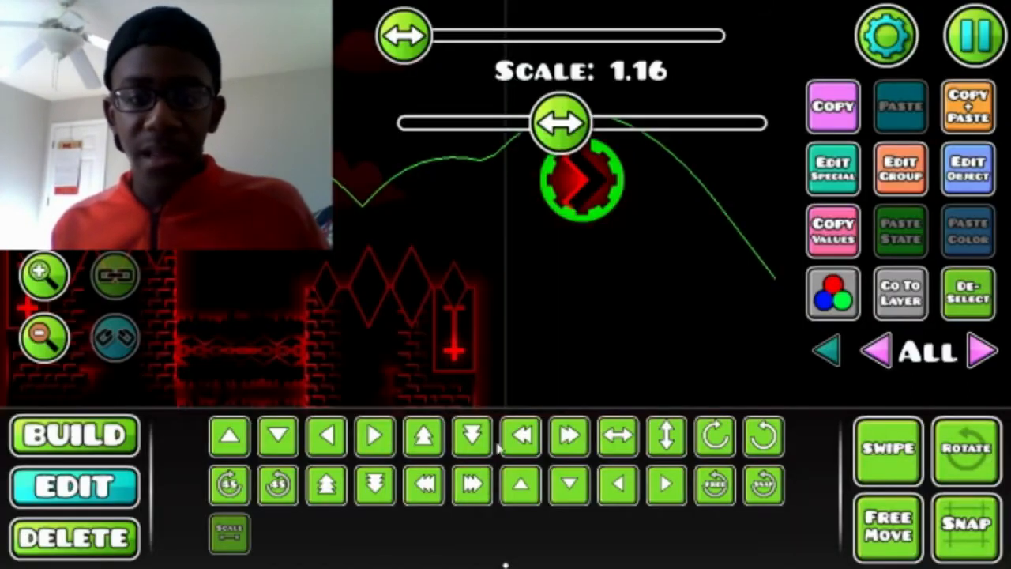
pyautogui.moveTo(580, 125)
pyautogui.mouseDown()
pyautogui.moveTo(626, 123)
pyautogui.moveTo(593, 124)
pyautogui.mouseUp()
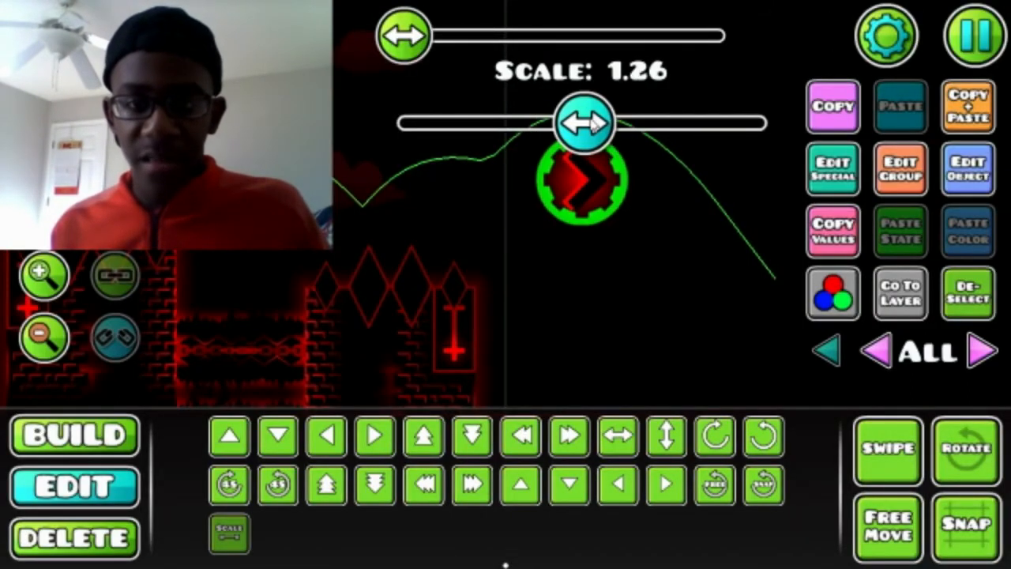
pyautogui.click(980, 188)
pyautogui.click(486, 474)
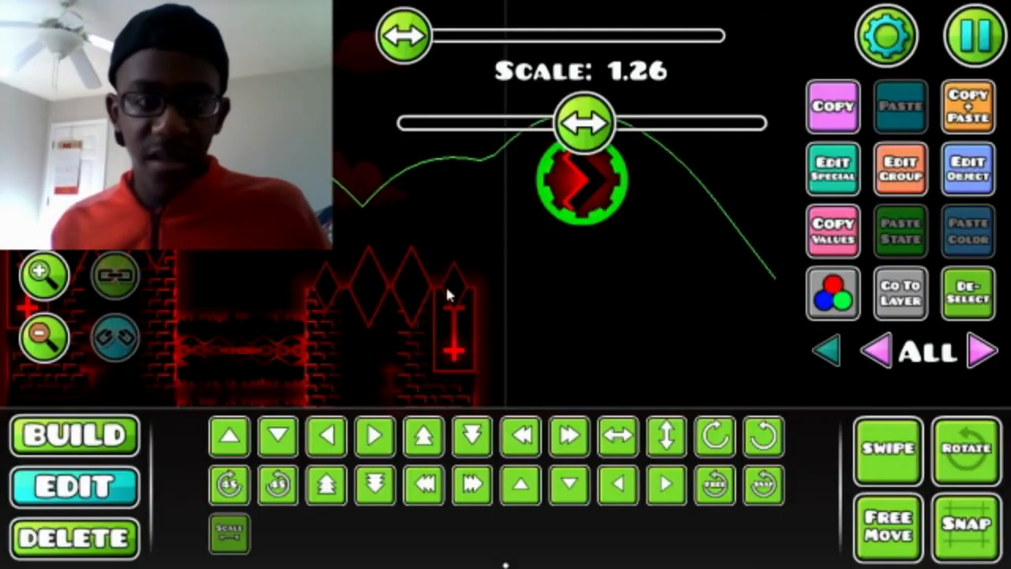
pyautogui.click(203, 420)
pyautogui.click(117, 452)
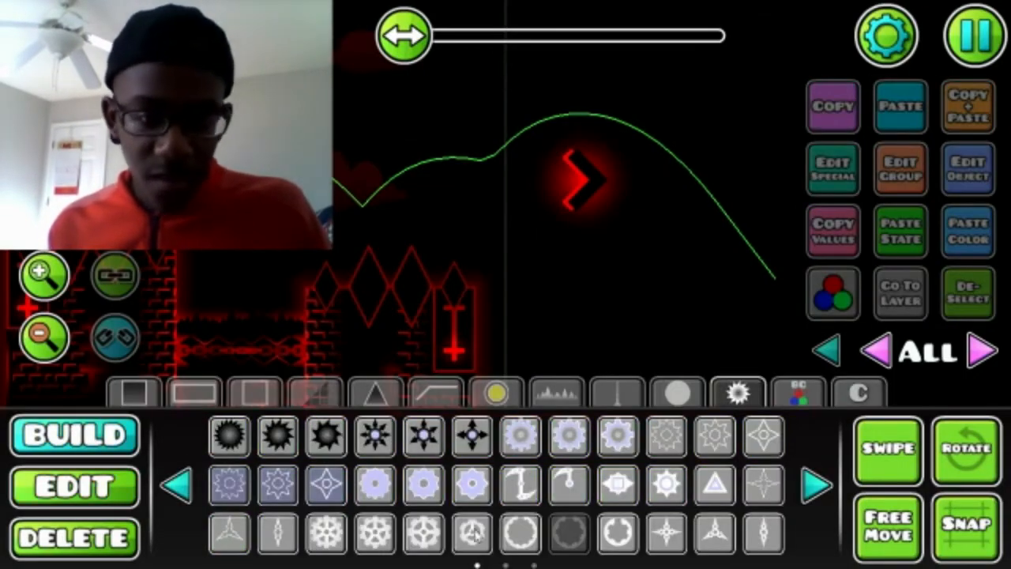
# Place the large toothed ring around the chevron, colored with channel 2, and overlay a slightly offset copy in channel 4
pyautogui.click(568, 532)
pyautogui.click(582, 176)
pyautogui.click(968, 180)
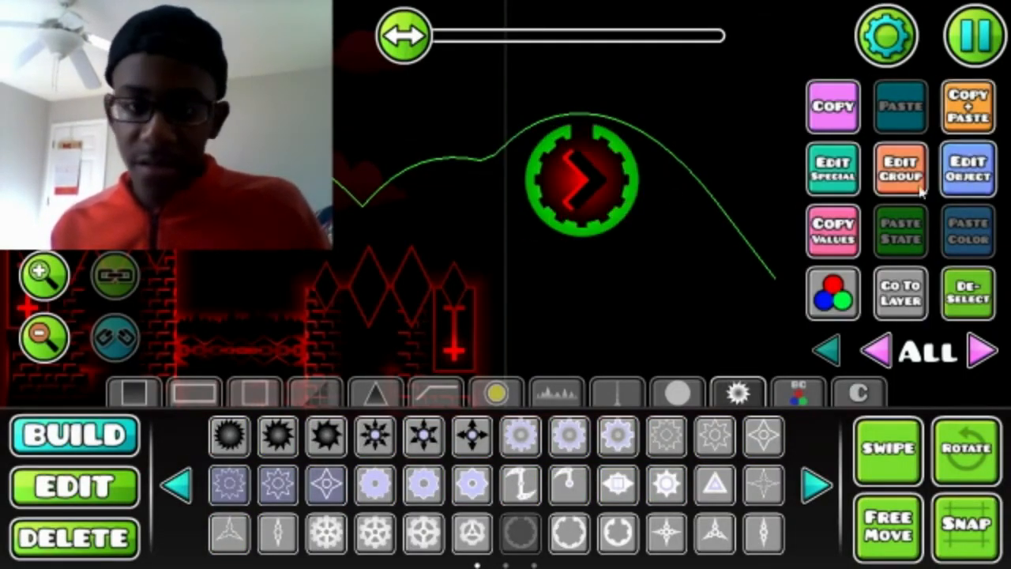
pyautogui.click(389, 310)
pyautogui.click(628, 323)
pyautogui.click(528, 472)
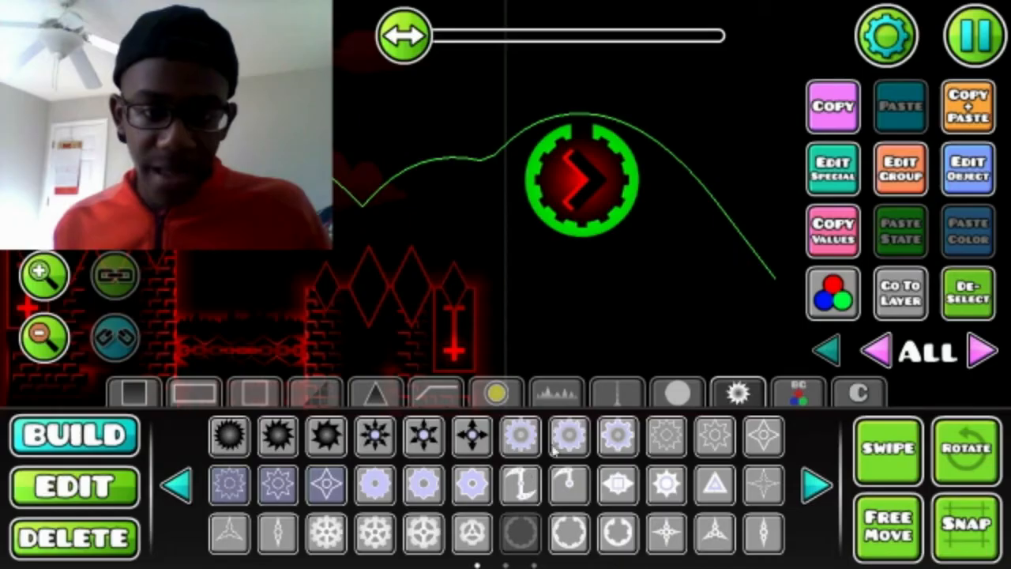
pyautogui.click(75, 485)
pyautogui.click(968, 298)
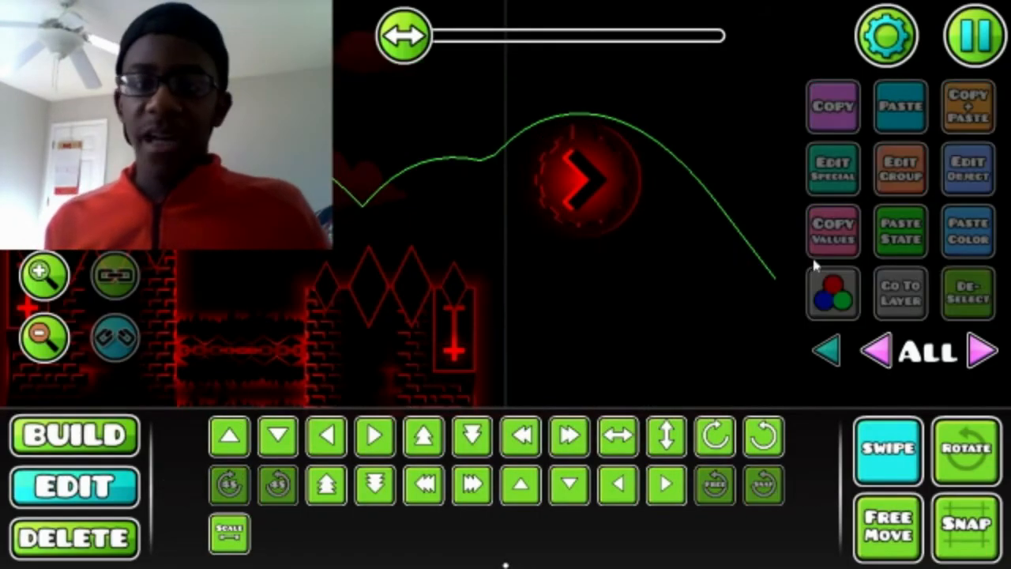
# Link the chevron, glow and rings as one group and move it left, above the chained gap between the lower towers
pyautogui.click(559, 194)
pyautogui.press('a')
pyautogui.press('a')
pyautogui.press('a')
pyautogui.press('a')
pyautogui.press('a')
pyautogui.press('a')
pyautogui.click(893, 450)
pyautogui.moveTo(662, 275); pyautogui.dragTo(869, 233)
pyautogui.click(969, 299)
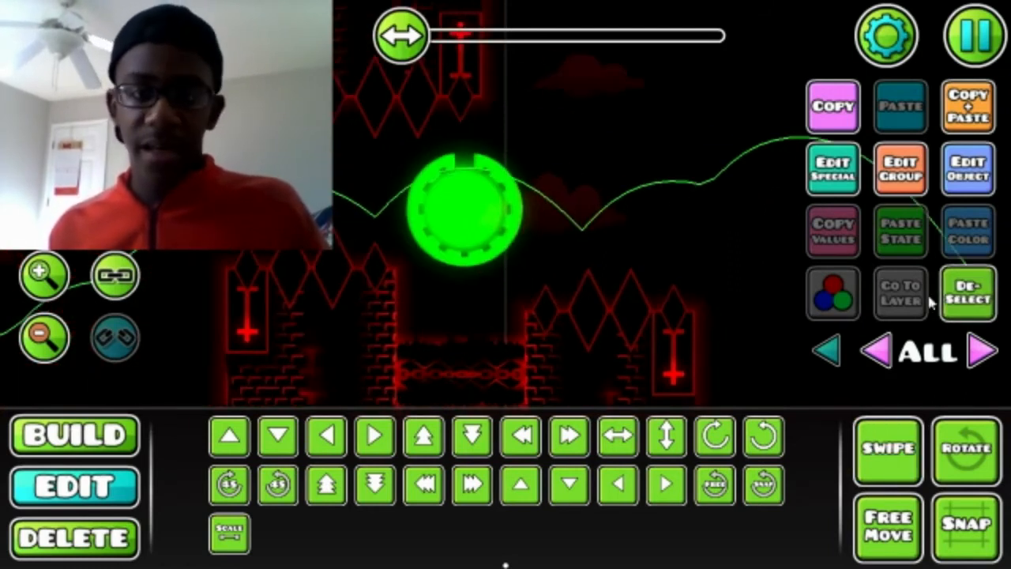
# Move the lower background cloud right and up, further away from the ringed chevron
pyautogui.click(609, 201)
pyautogui.press('d')
pyautogui.press('d')
pyautogui.press('d')
pyautogui.press('w')
pyautogui.press('w')
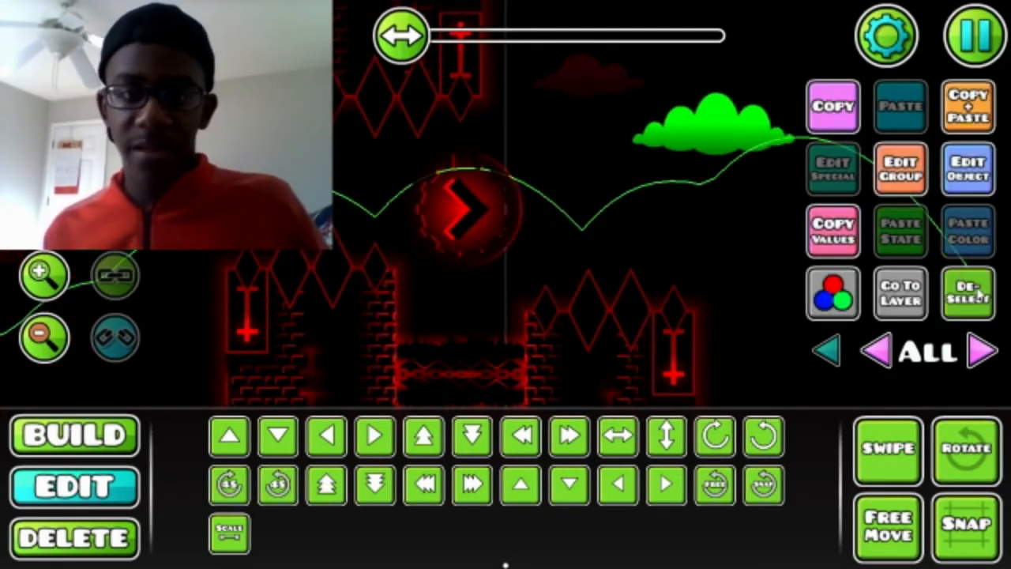
pyautogui.click(964, 293)
# Duplicate the ringed chevron group and move the copy left, ahead of the first lower tower
pyautogui.click(427, 218)
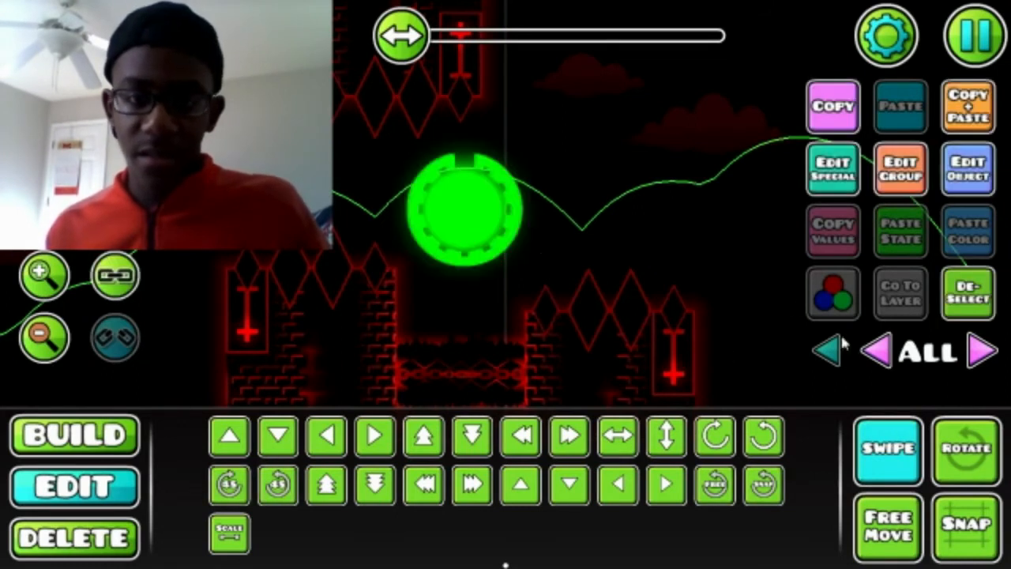
pyautogui.press('r')
pyautogui.moveTo(626, 201); pyautogui.dragTo(716, 204)
pyautogui.click(966, 91)
pyautogui.press('a')
pyautogui.press('a')
pyautogui.press('a')
pyautogui.press('a')
pyautogui.press('a')
pyautogui.press('a')
pyautogui.click(904, 466)
pyautogui.moveTo(260, 223); pyautogui.dragTo(490, 225)
pyautogui.click(666, 294)
# Playtest the tower section with both ringed chevrons in place
pyautogui.press('Return')
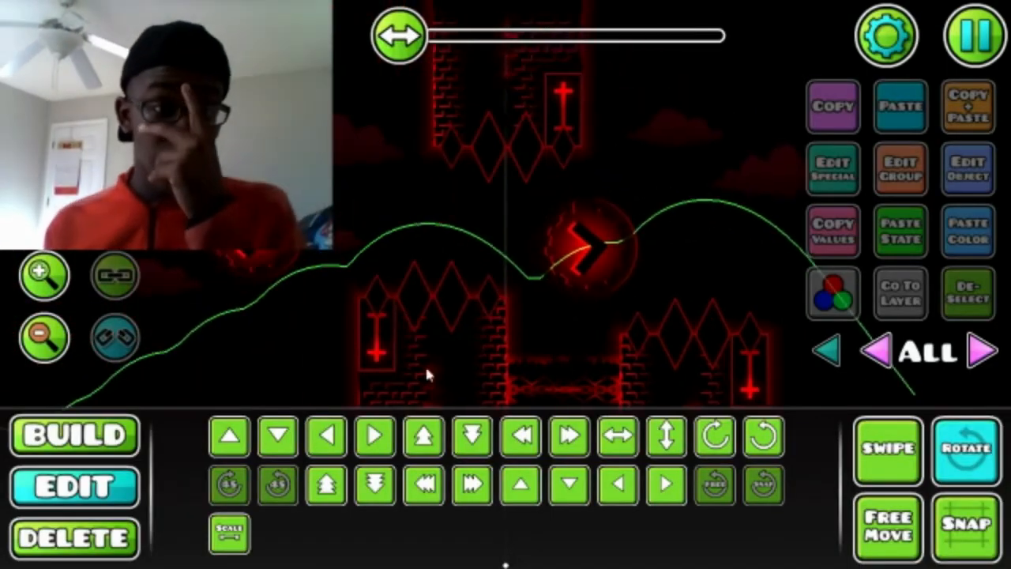
pyautogui.click(44, 336)
pyautogui.click(44, 273)
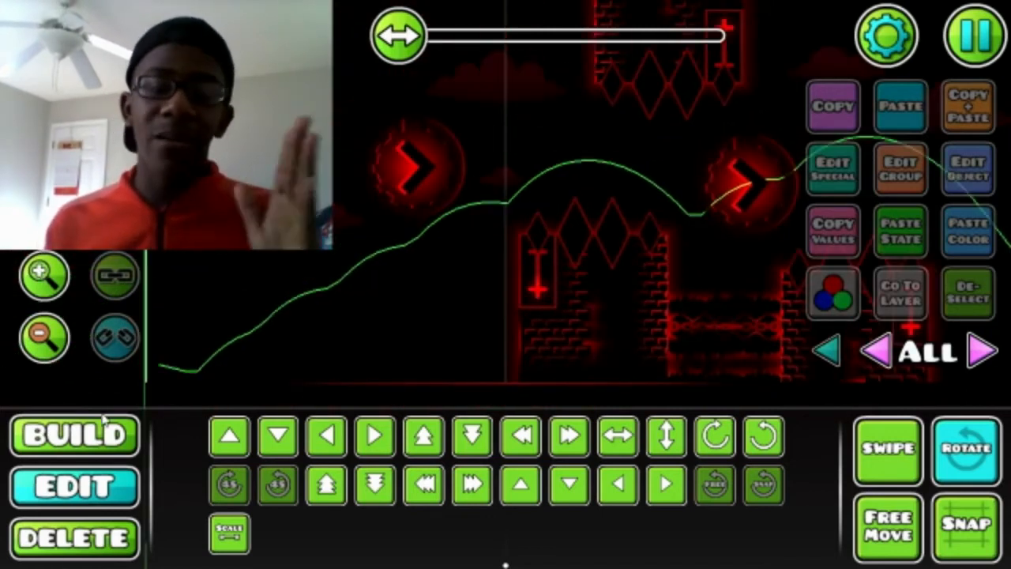
# Place a large spiked sawblade in the empty space above the towers and turn off the level's color preview
pyautogui.click(101, 423)
pyautogui.moveTo(384, 301); pyautogui.dragTo(249, 214)
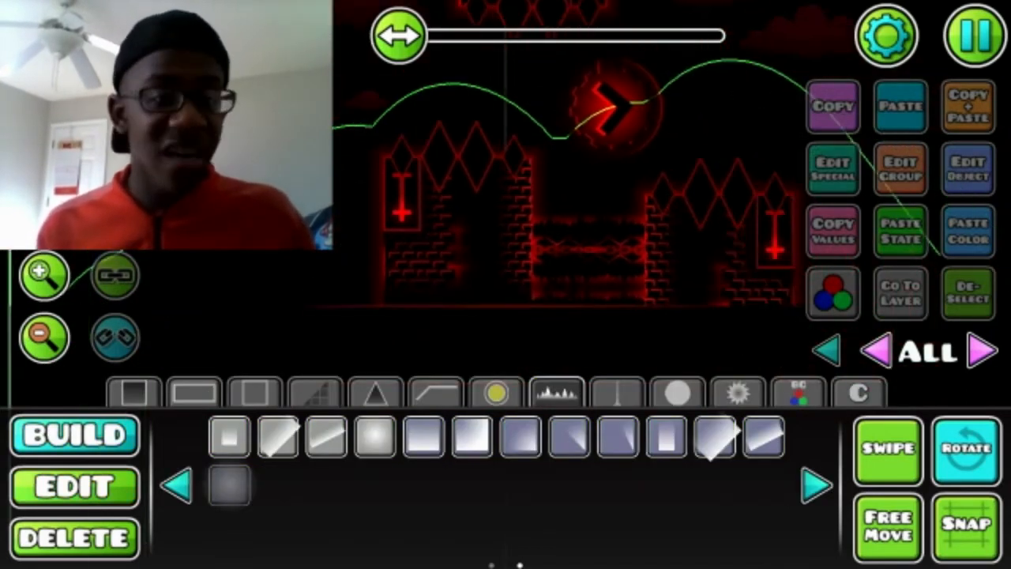
pyautogui.moveTo(690, 194); pyautogui.dragTo(417, 395)
pyautogui.moveTo(711, 87); pyautogui.dragTo(717, 233)
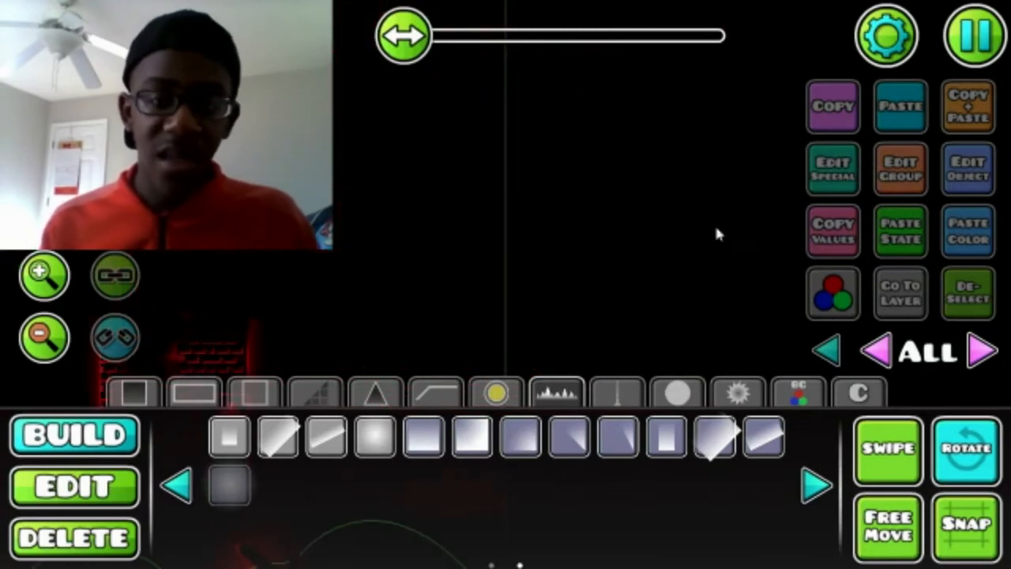
pyautogui.click(751, 394)
pyautogui.moveTo(655, 228); pyautogui.dragTo(368, 380)
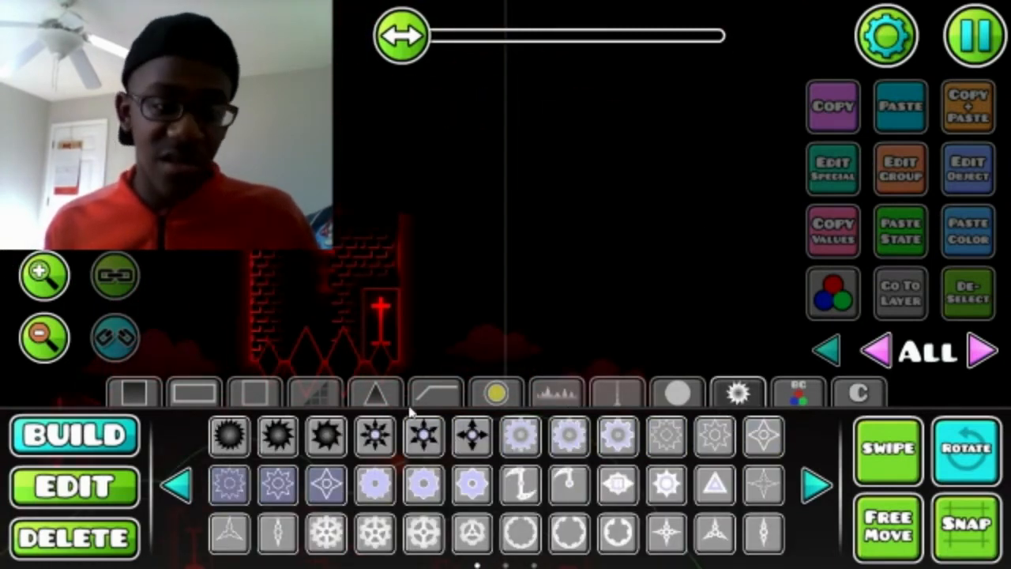
pyautogui.moveTo(414, 234); pyautogui.dragTo(395, 371)
pyautogui.click(228, 441)
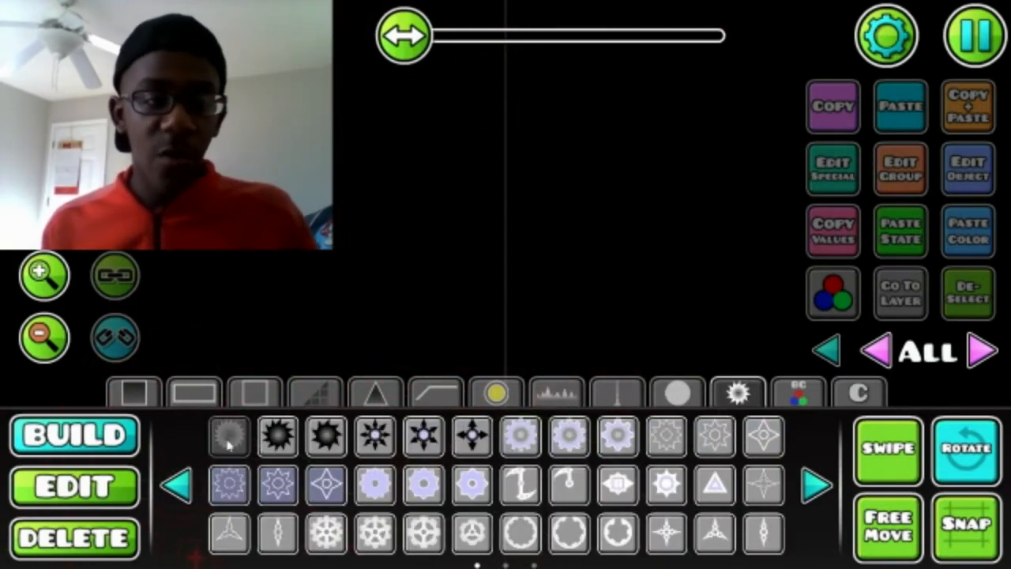
pyautogui.click(448, 282)
pyautogui.press('Escape')
pyautogui.click(44, 272)
pyautogui.click(504, 135)
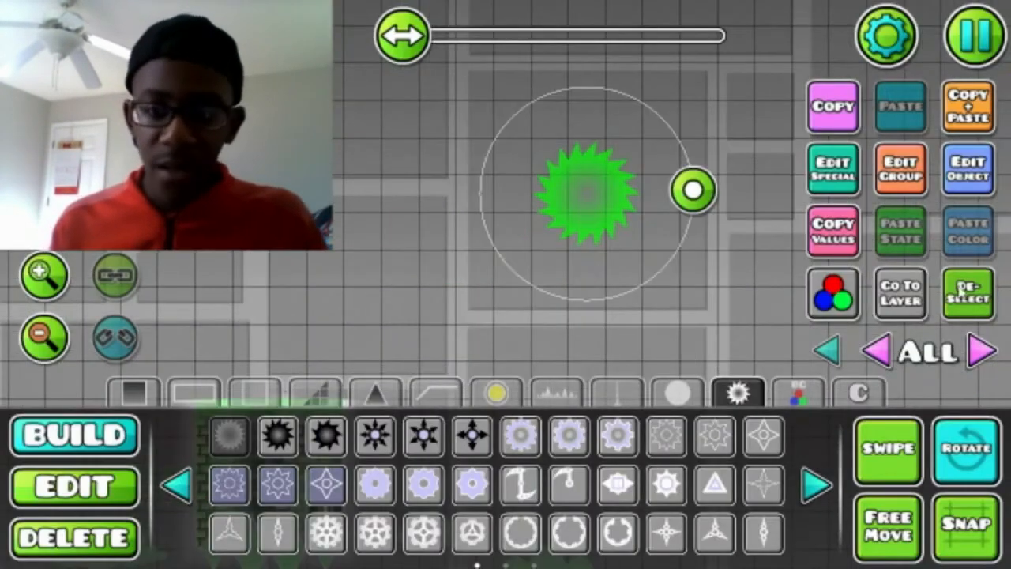
pyautogui.click(962, 291)
# Build a solid white circle beside the sawblade from four rotated quarter-circle pieces
pyautogui.click(617, 393)
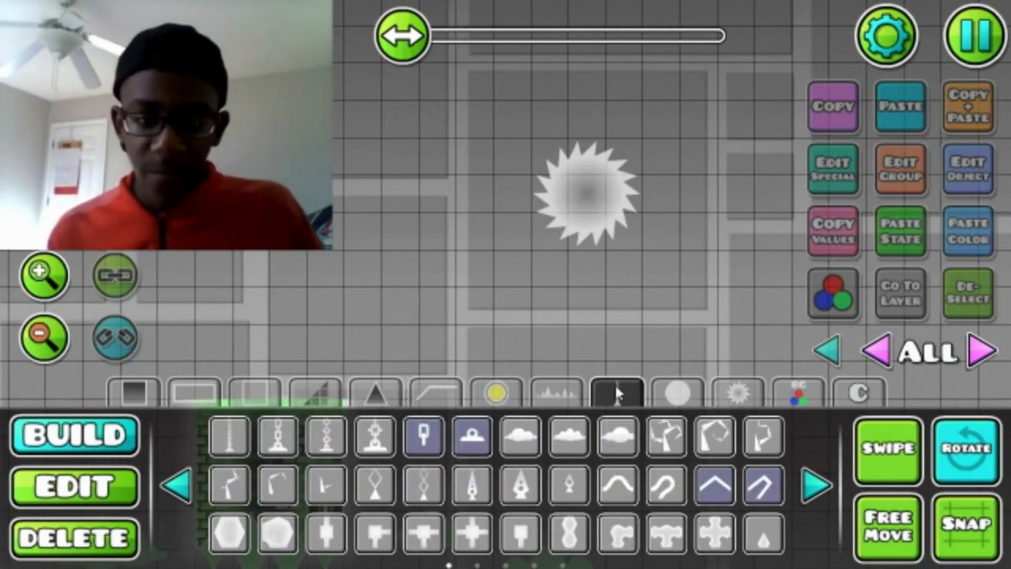
pyautogui.click(818, 485)
pyautogui.click(818, 485)
pyautogui.click(819, 486)
pyautogui.click(819, 486)
pyautogui.click(819, 486)
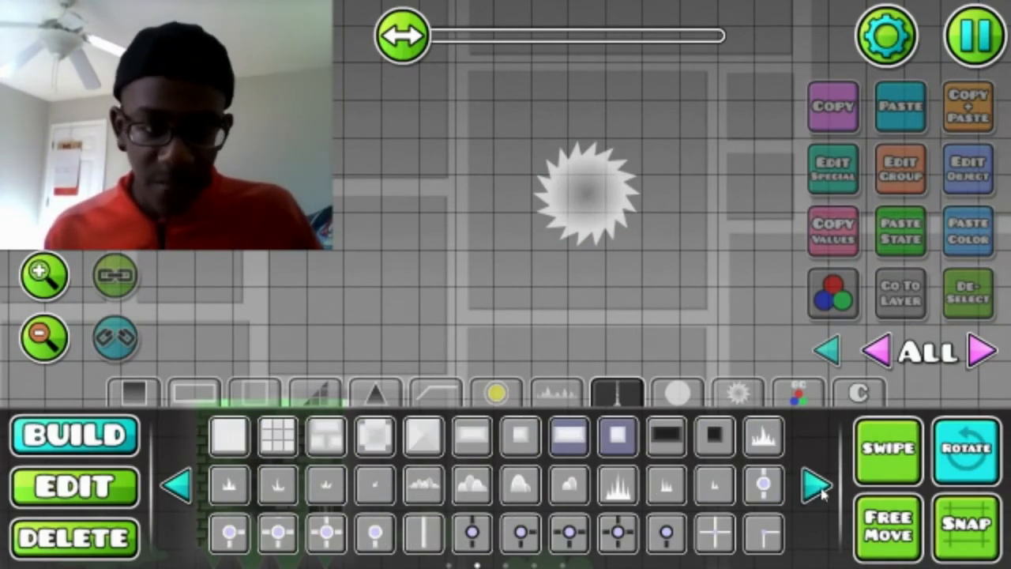
pyautogui.click(175, 485)
pyautogui.click(176, 485)
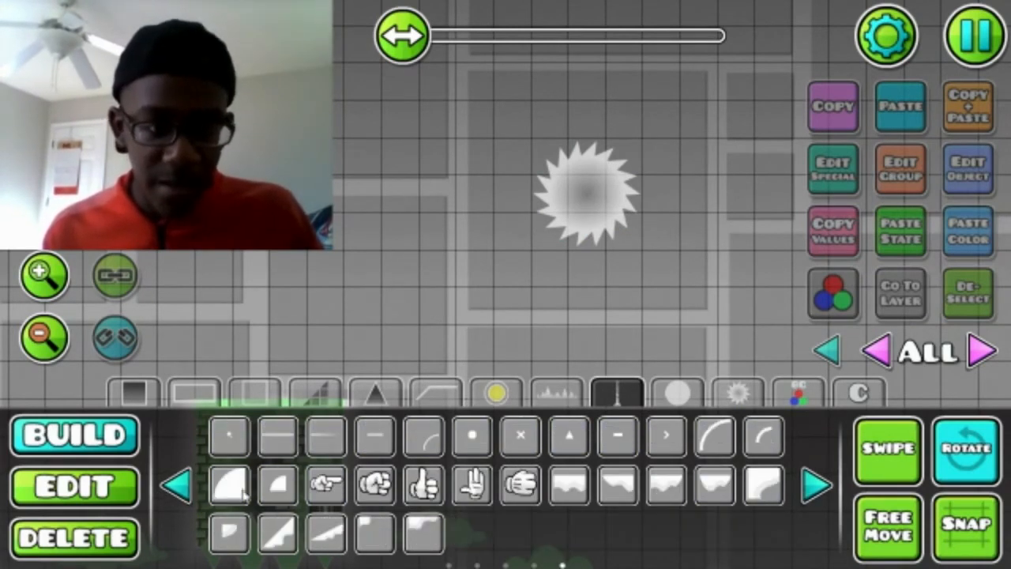
pyautogui.click(229, 485)
pyautogui.click(347, 192)
pyautogui.click(398, 197)
pyautogui.click(387, 230)
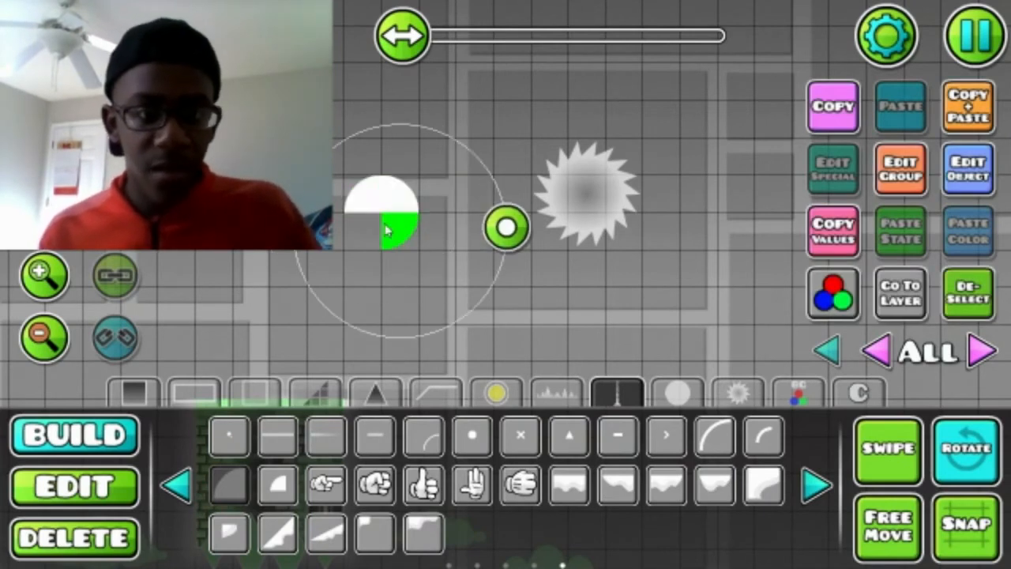
pyautogui.click(352, 241)
pyautogui.click(105, 501)
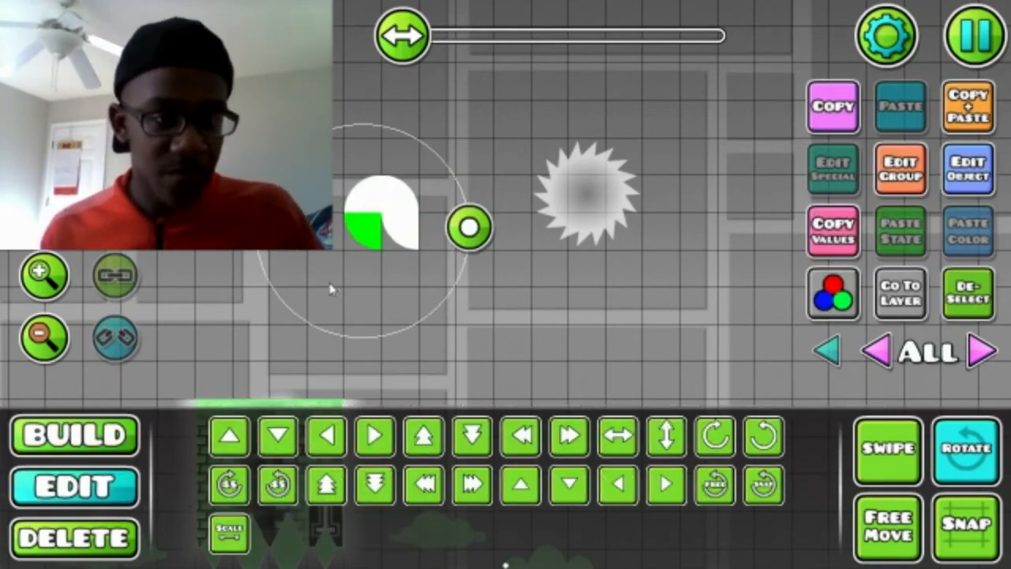
pyautogui.click(411, 249)
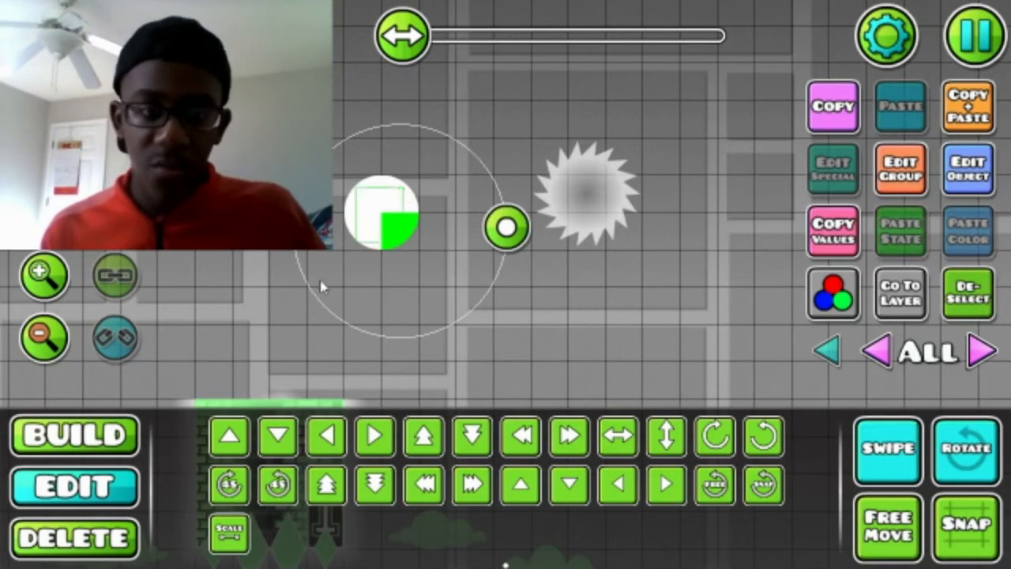
# Assign color channel 4 to all the pieces of the quarter-circle disc
pyautogui.moveTo(403, 187); pyautogui.dragTo(320, 286)
pyautogui.click(964, 180)
pyautogui.click(643, 313)
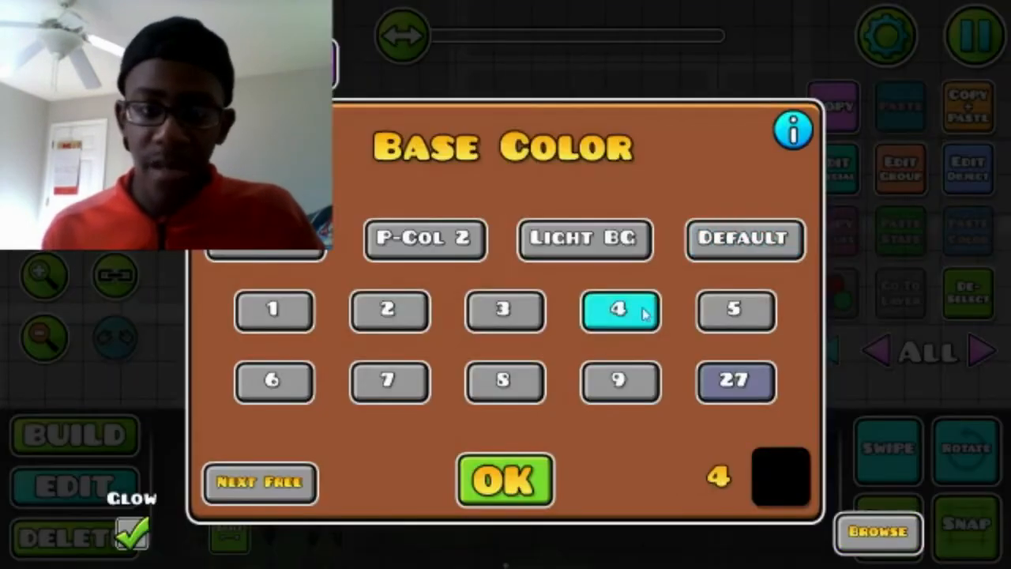
pyautogui.click(544, 467)
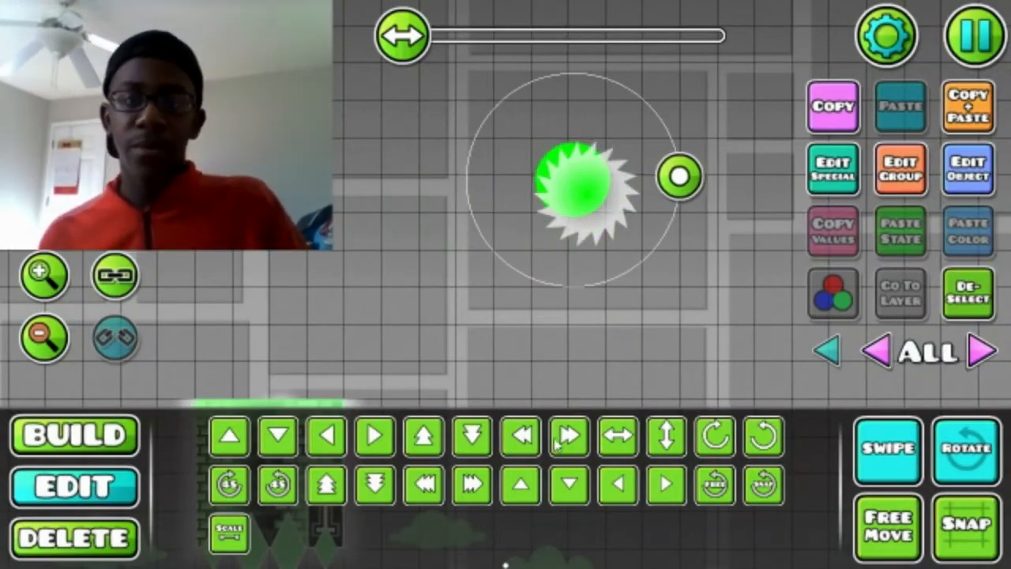
# Centre the disc over the large sawblade and put it on Z layer T1
pyautogui.click(902, 171)
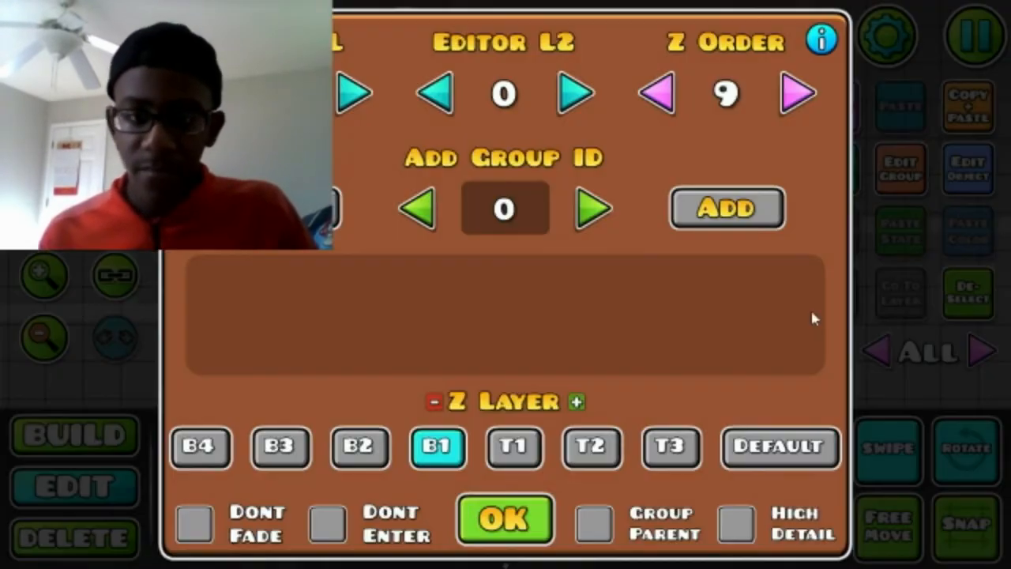
pyautogui.click(514, 446)
pyautogui.click(506, 519)
pyautogui.click(674, 243)
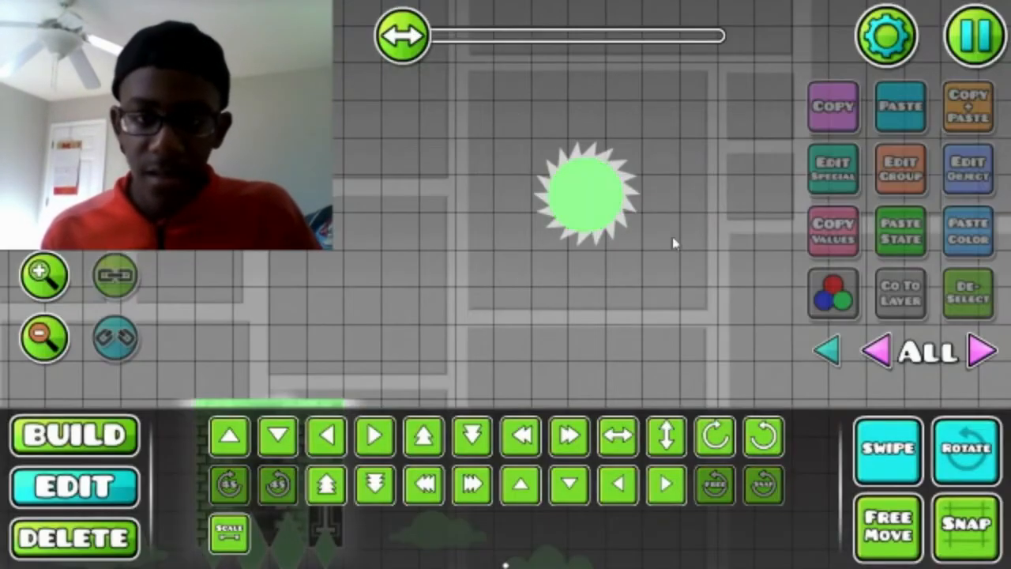
# Nudge the sawblade slightly left and down so it sits centred behind the disc
pyautogui.click(629, 188)
pyautogui.click(608, 486)
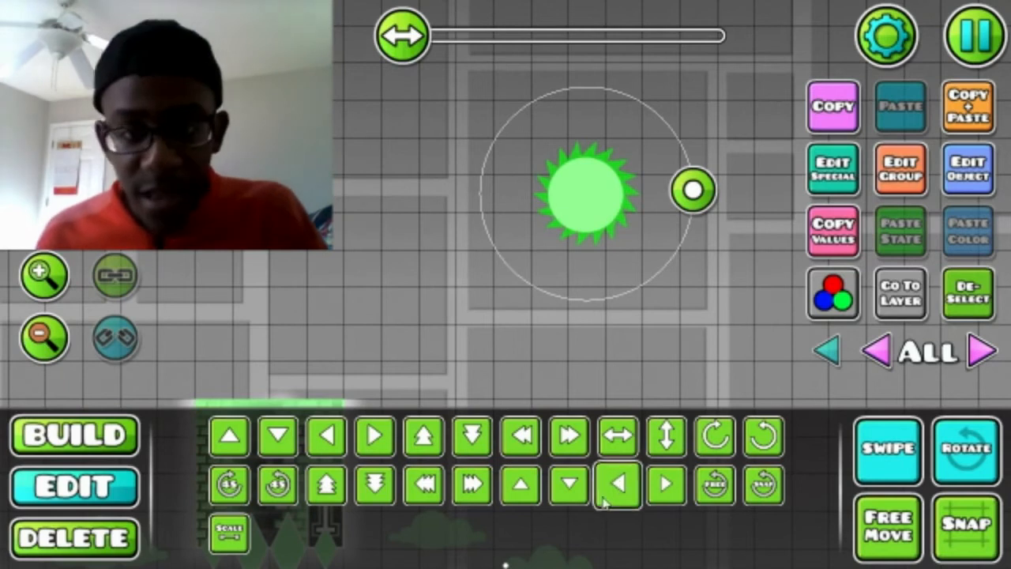
pyautogui.click(570, 495)
pyautogui.click(636, 496)
pyautogui.click(932, 87)
pyautogui.click(973, 34)
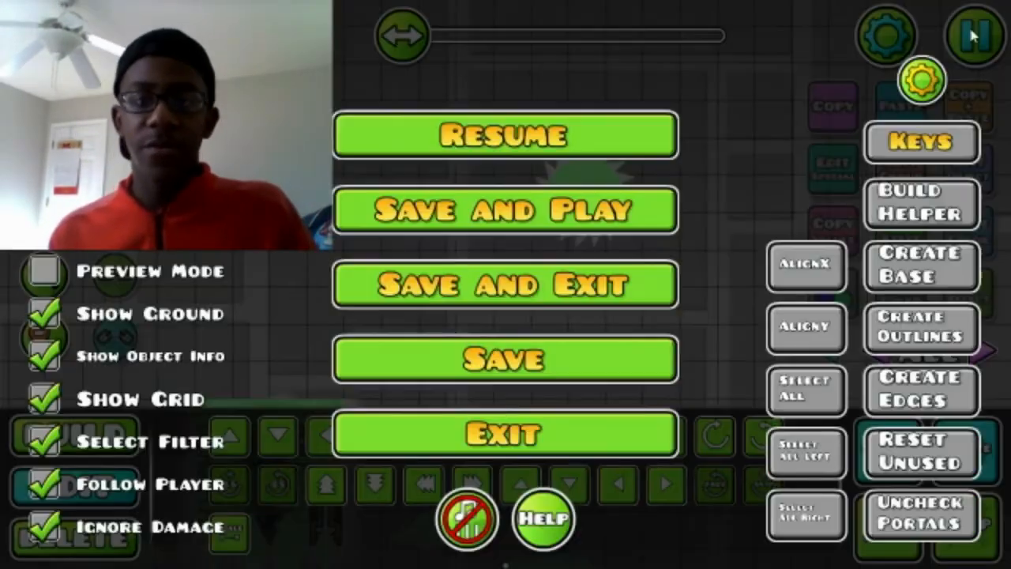
pyautogui.click(469, 124)
# Place a thin four-pointed blade at the sawblade's centre and set its Z layer so it lies behind
pyautogui.click(86, 434)
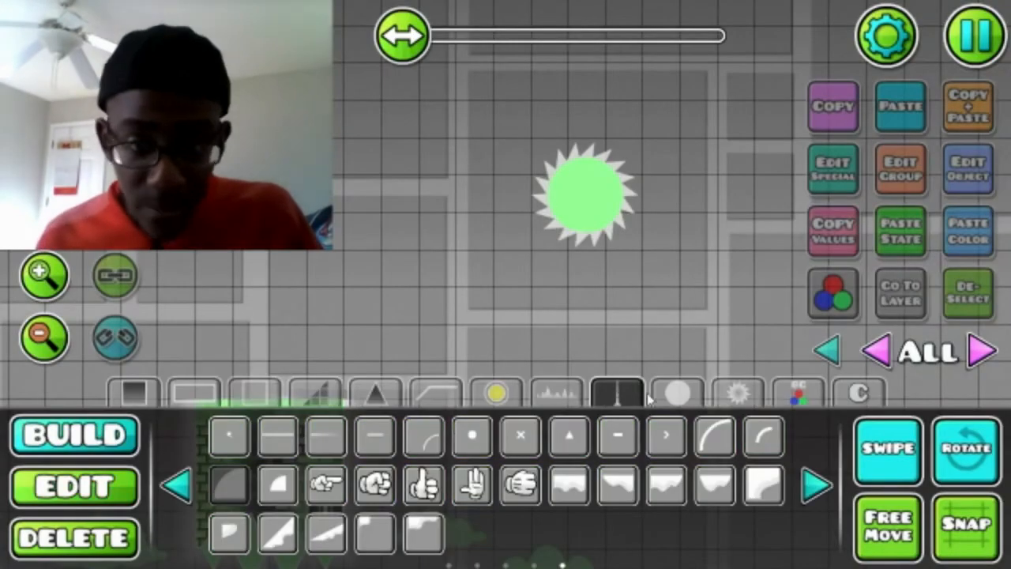
pyautogui.click(737, 369)
pyautogui.click(736, 393)
pyautogui.press('Delete')
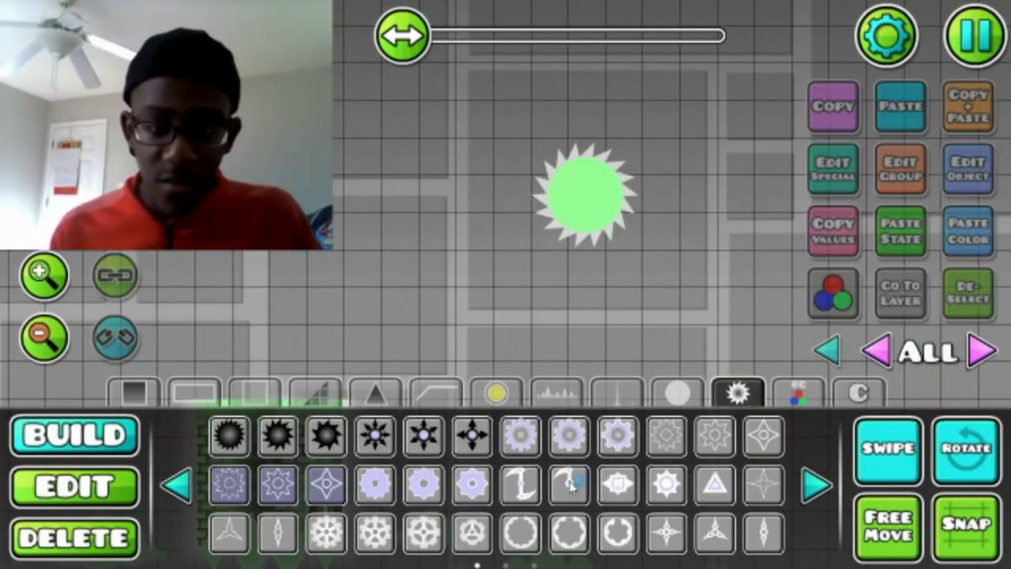
pyautogui.click(763, 483)
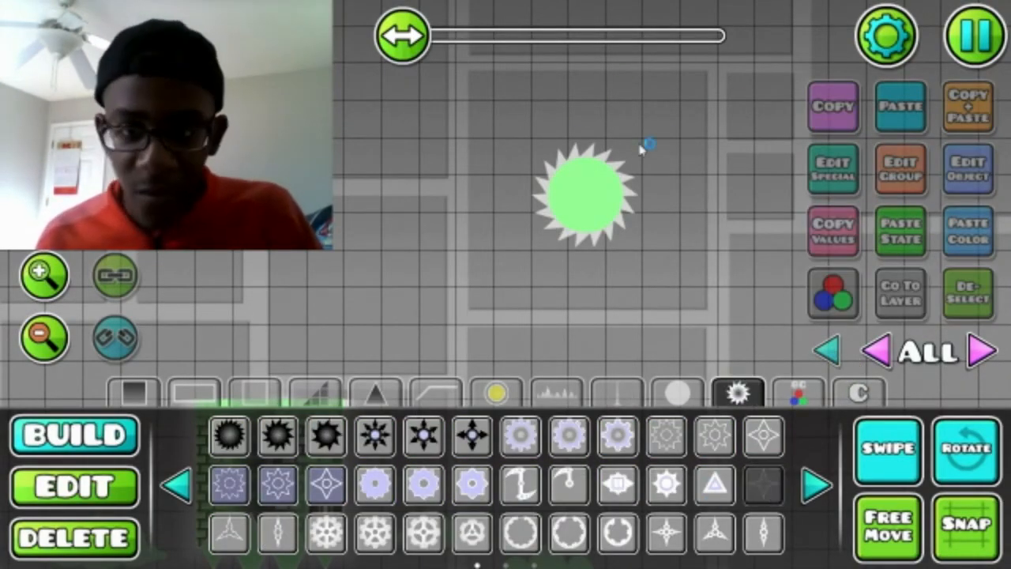
pyautogui.click(589, 191)
pyautogui.click(897, 170)
pyautogui.moveTo(210, 466); pyautogui.dragTo(367, 453)
pyautogui.press('Escape')
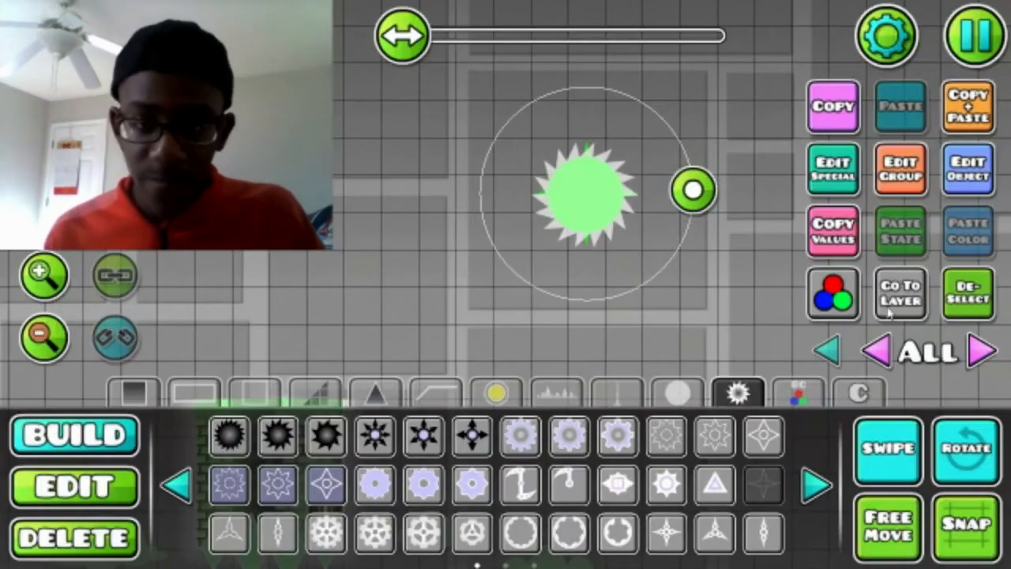
# Scale the four-pointed blade to 1.26 and assign it color channel 2
pyautogui.click(27, 503)
pyautogui.click(237, 533)
pyautogui.moveTo(556, 146); pyautogui.dragTo(591, 143)
pyautogui.click(964, 173)
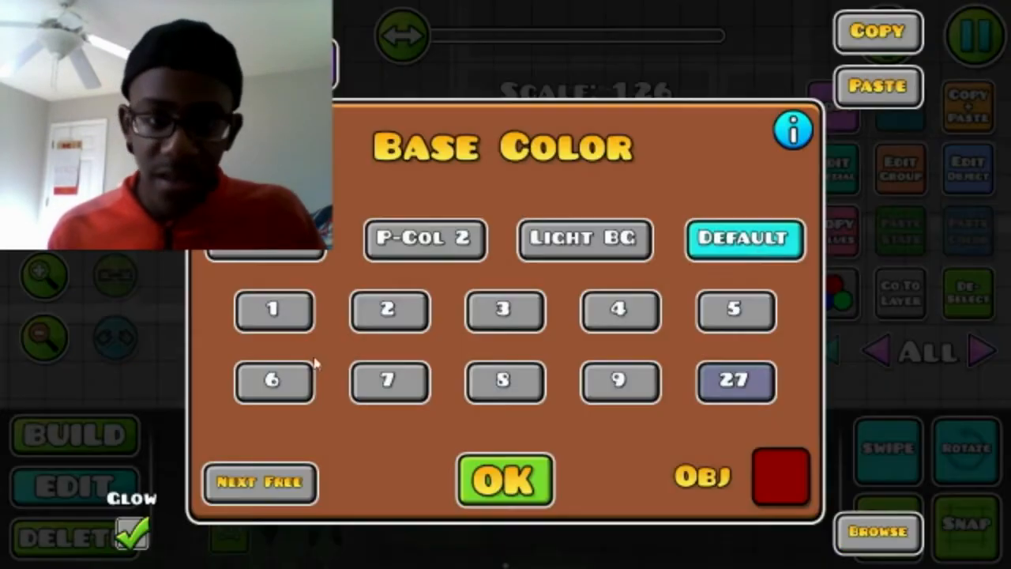
pyautogui.click(387, 313)
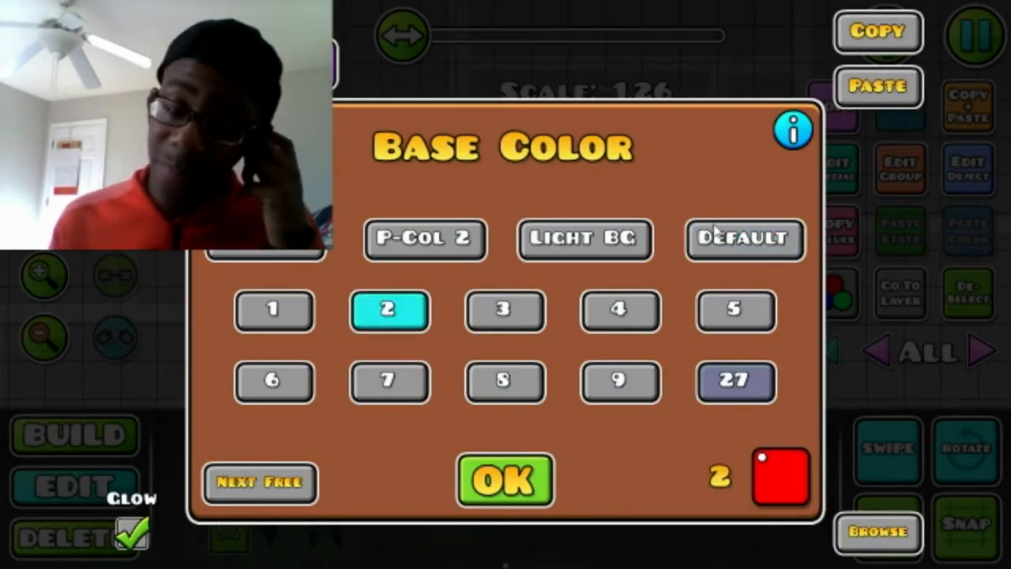
pyautogui.click(525, 506)
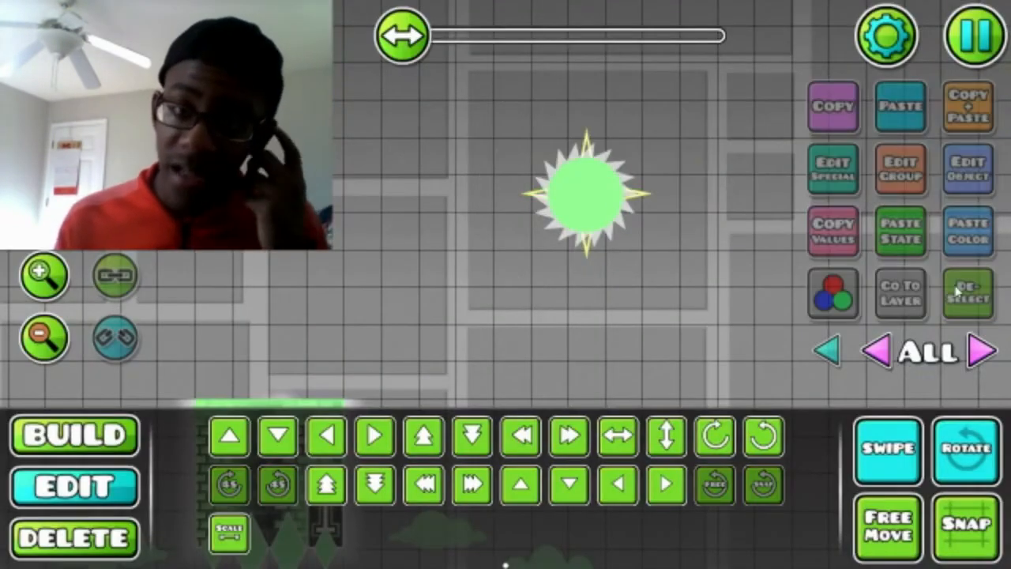
# Turn the color preview back on and centre a round glow on the sawblade, scaled to 2.00
pyautogui.click(975, 36)
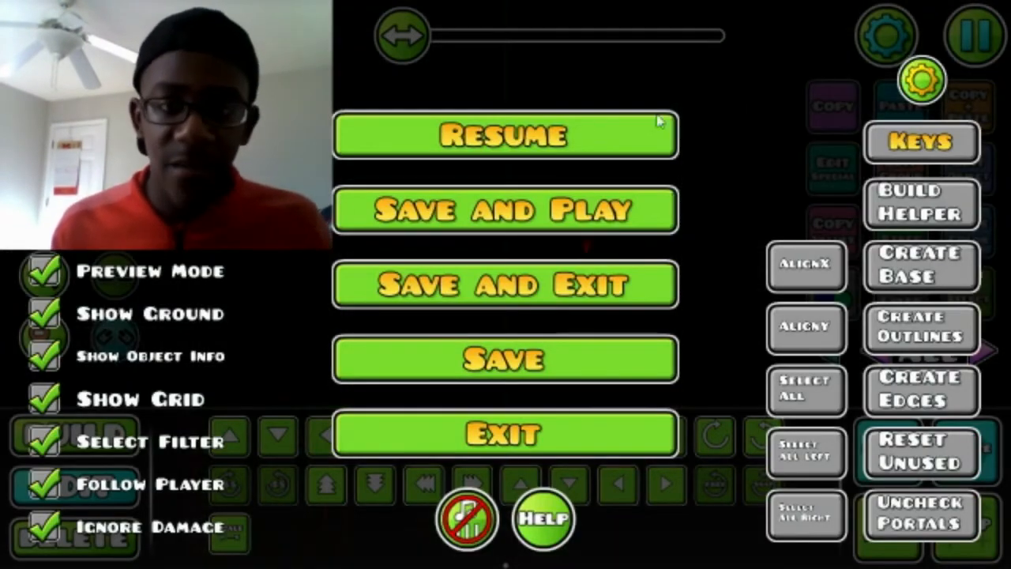
pyautogui.click(662, 124)
pyautogui.click(134, 434)
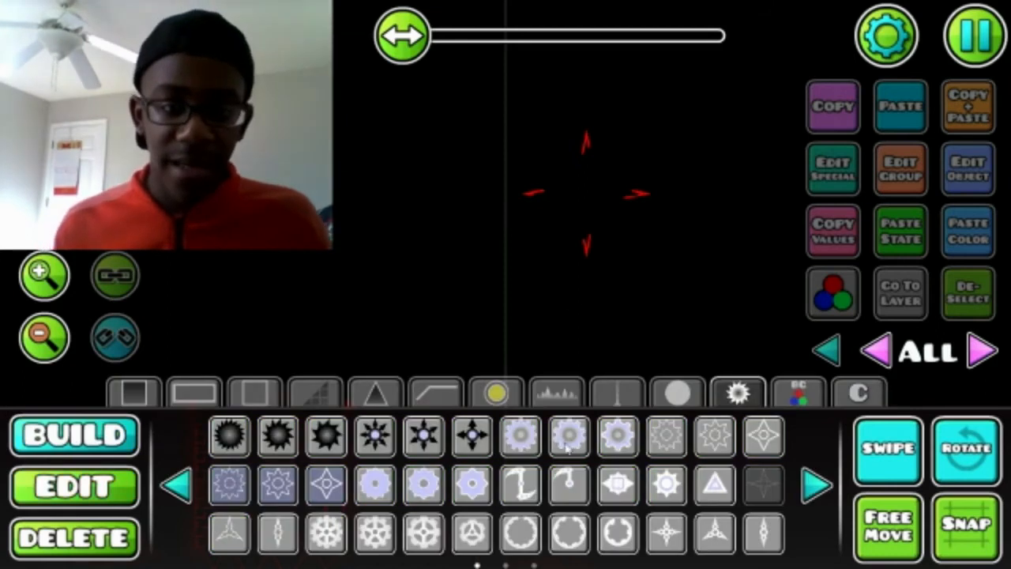
pyautogui.click(557, 393)
pyautogui.click(229, 484)
pyautogui.click(632, 193)
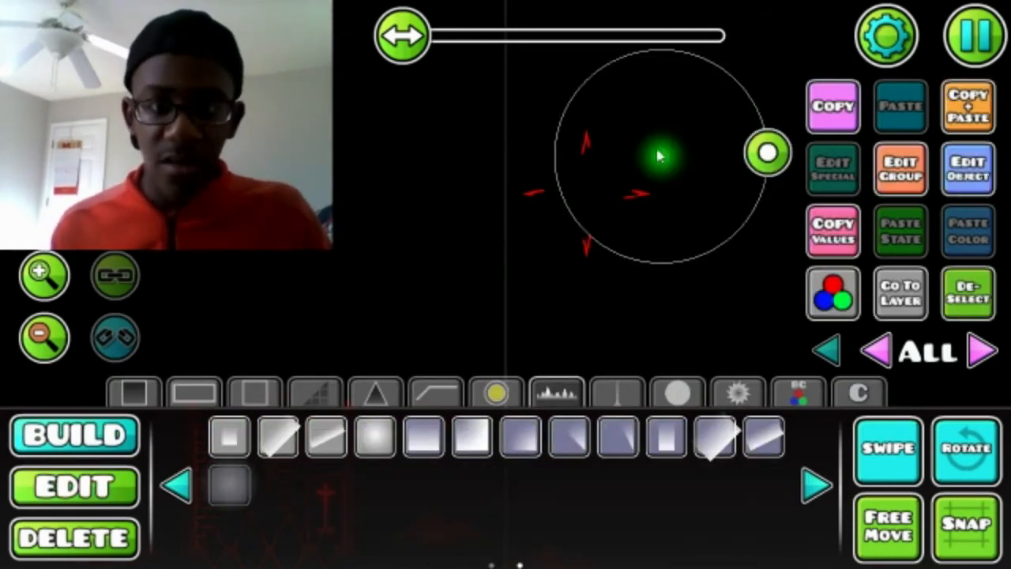
pyautogui.press('a')
pyautogui.click(73, 508)
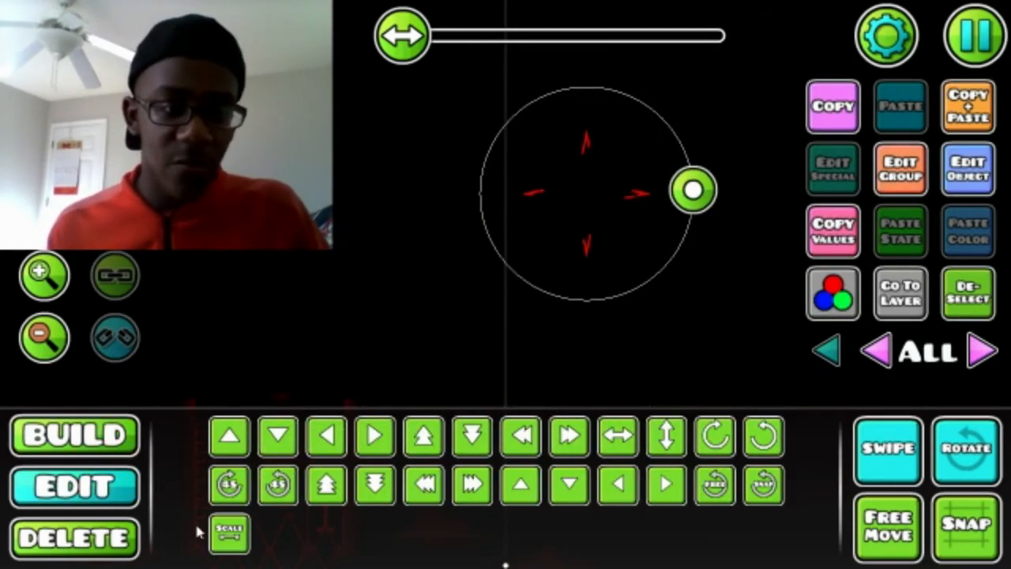
pyautogui.click(240, 535)
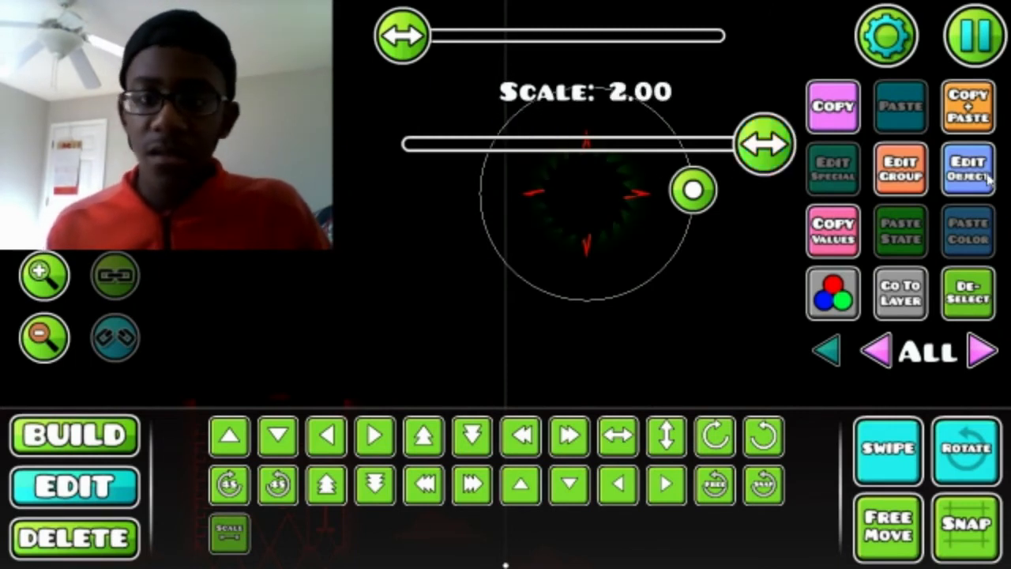
# Set the round glow's color to channel 3
pyautogui.click(989, 180)
pyautogui.click(286, 489)
pyautogui.click(842, 535)
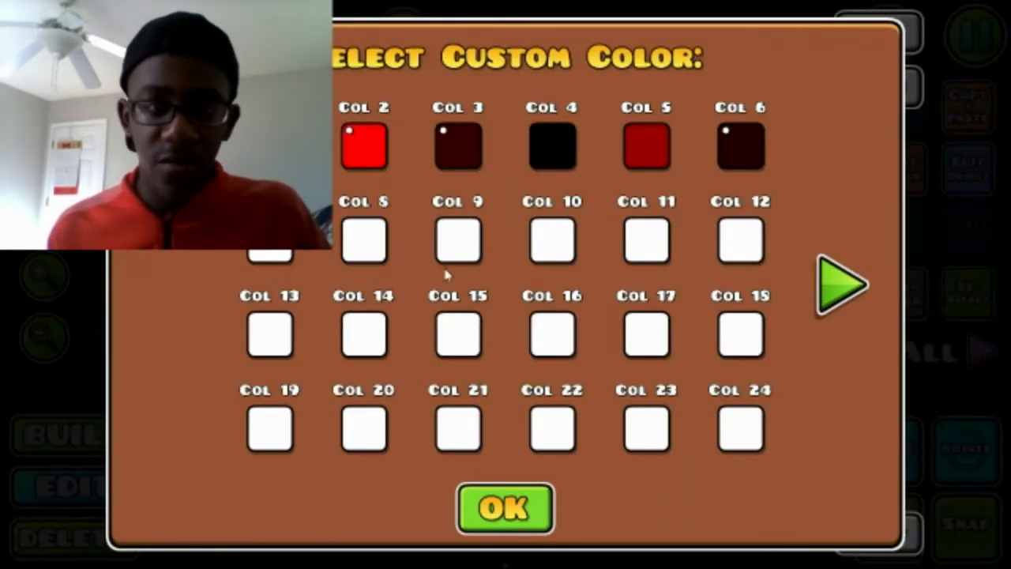
pyautogui.click(450, 154)
pyautogui.click(512, 486)
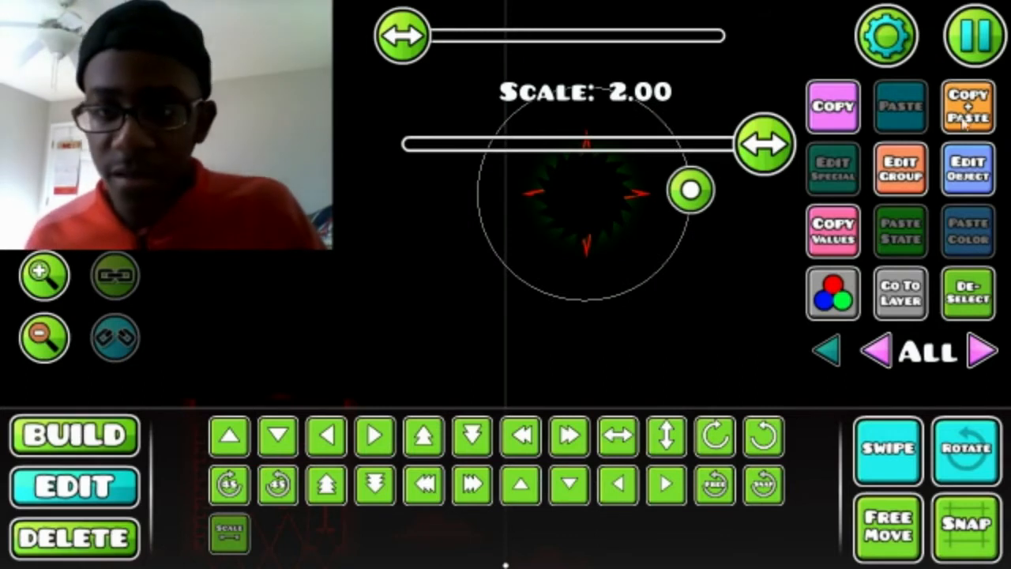
pyautogui.click(968, 281)
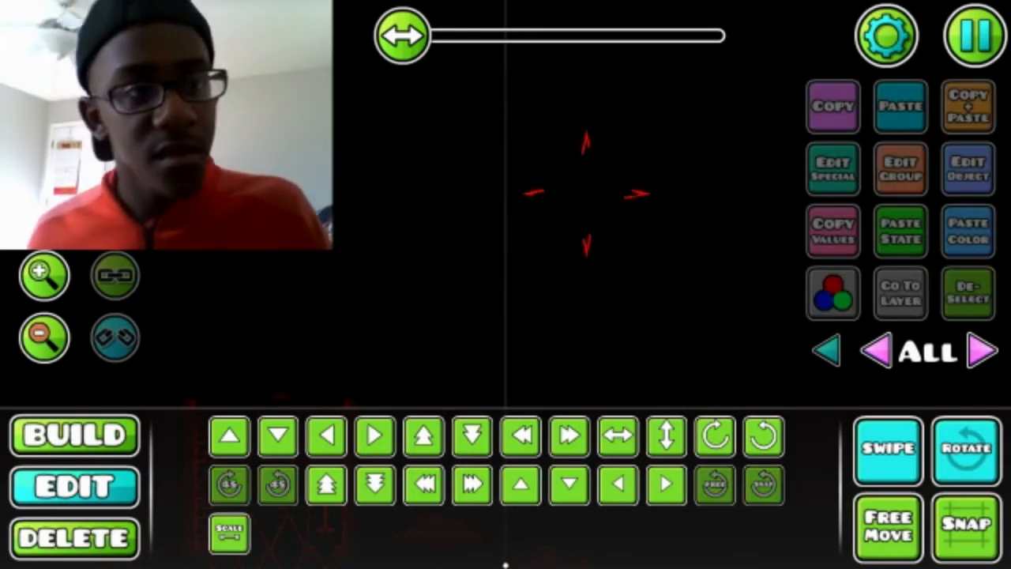
# Set the round glow's color to channel 1
pyautogui.click(605, 186)
pyautogui.click(814, 172)
pyautogui.click(273, 308)
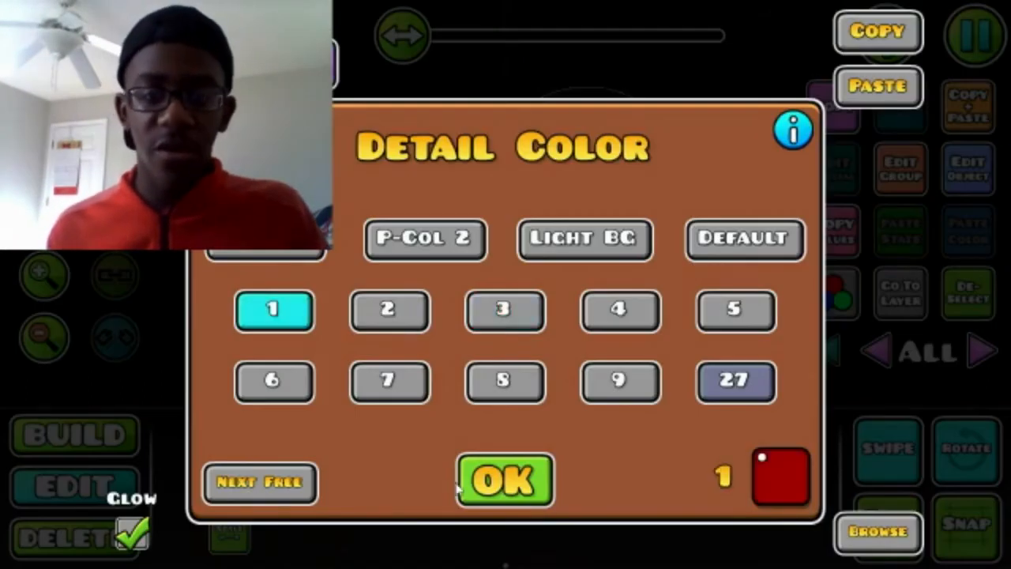
pyautogui.click(487, 478)
# Select only the large sawblade and give it a custom rotate action with an adjusted speed
pyautogui.click(718, 188)
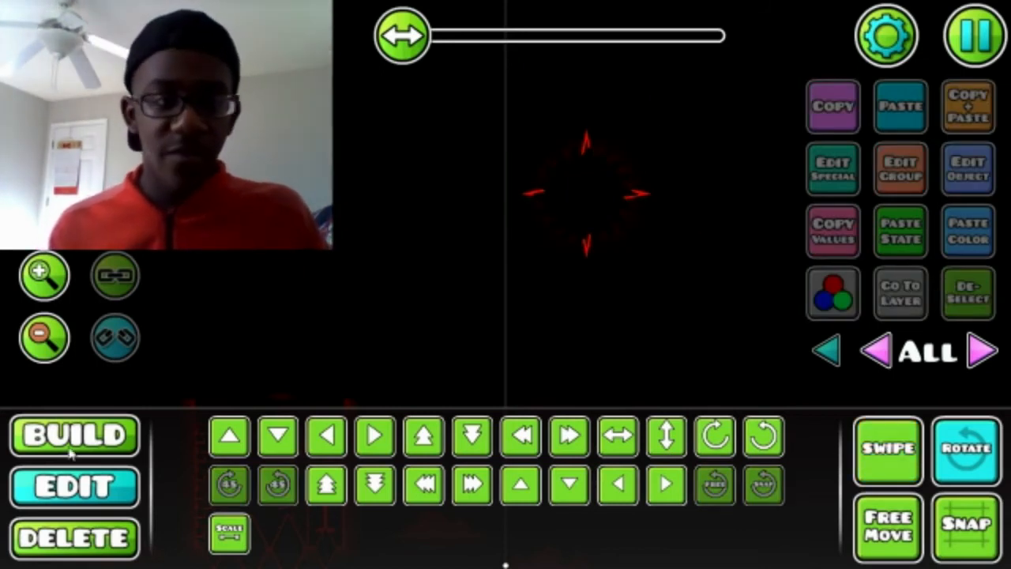
pyautogui.click(102, 435)
pyautogui.click(133, 510)
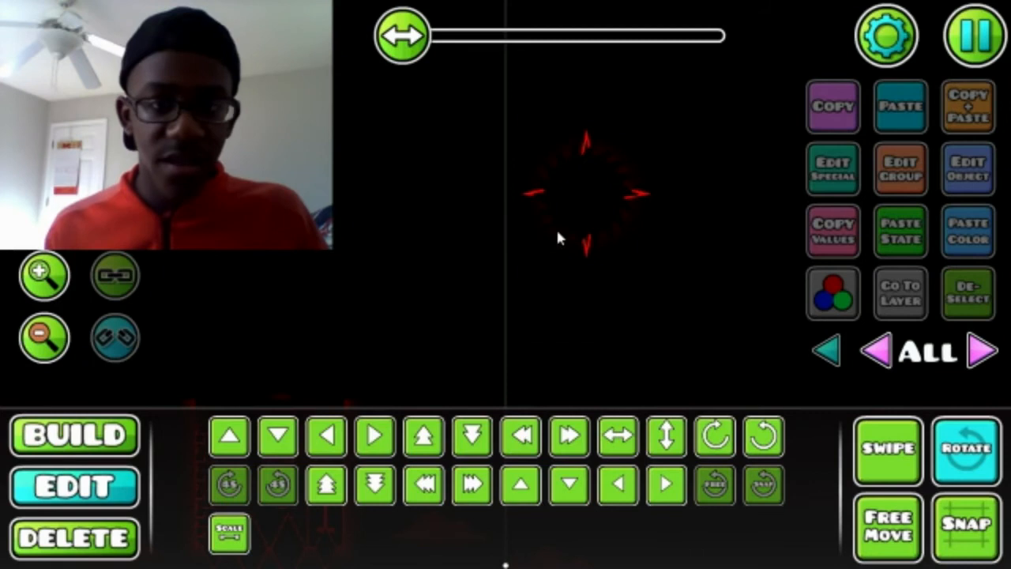
pyautogui.click(556, 227)
pyautogui.click(900, 183)
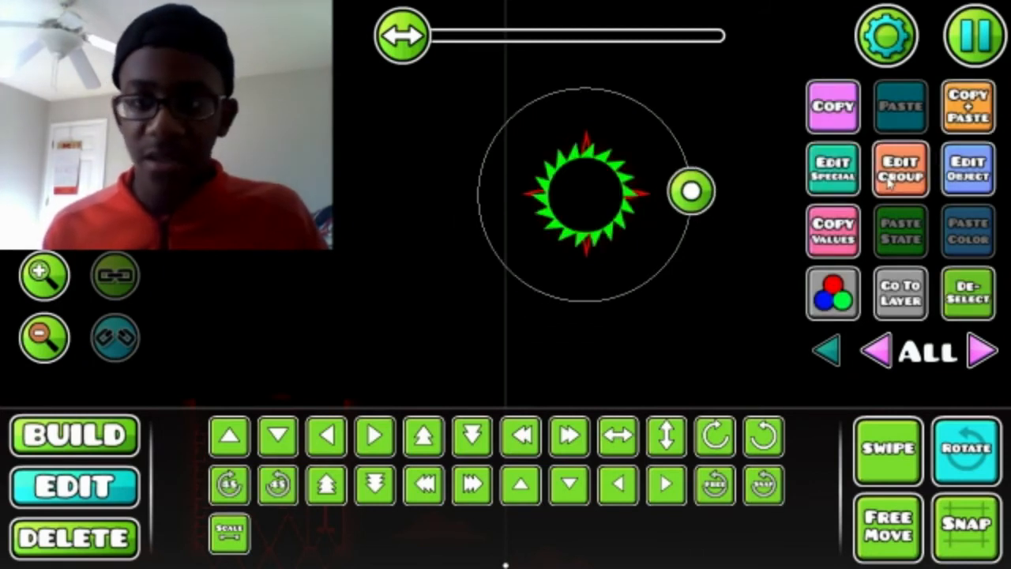
pyautogui.click(512, 512)
pyautogui.click(836, 178)
pyautogui.click(506, 195)
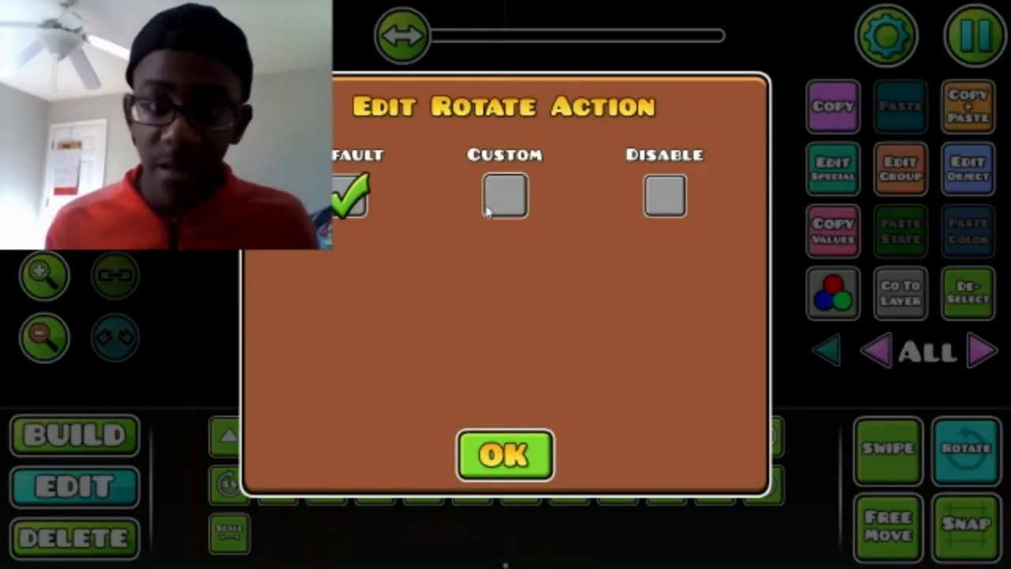
pyautogui.moveTo(506, 359); pyautogui.dragTo(401, 359)
pyautogui.click(530, 446)
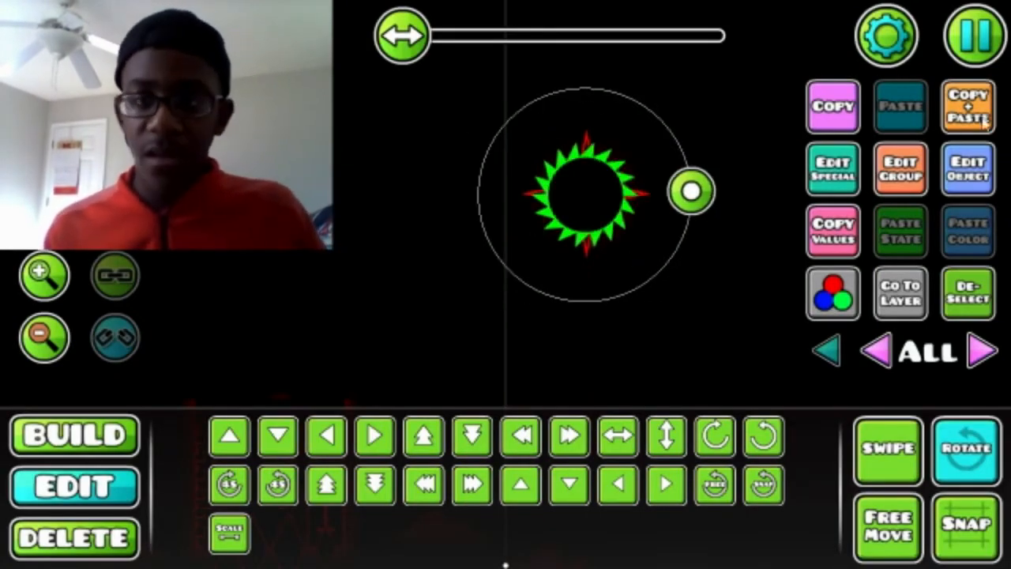
# Duplicate the large sawblade in place and rotate the copy slightly so its teeth show behind the original
pyautogui.click(966, 450)
pyautogui.click(965, 451)
pyautogui.moveTo(714, 171); pyautogui.dragTo(731, 213)
pyautogui.click(891, 166)
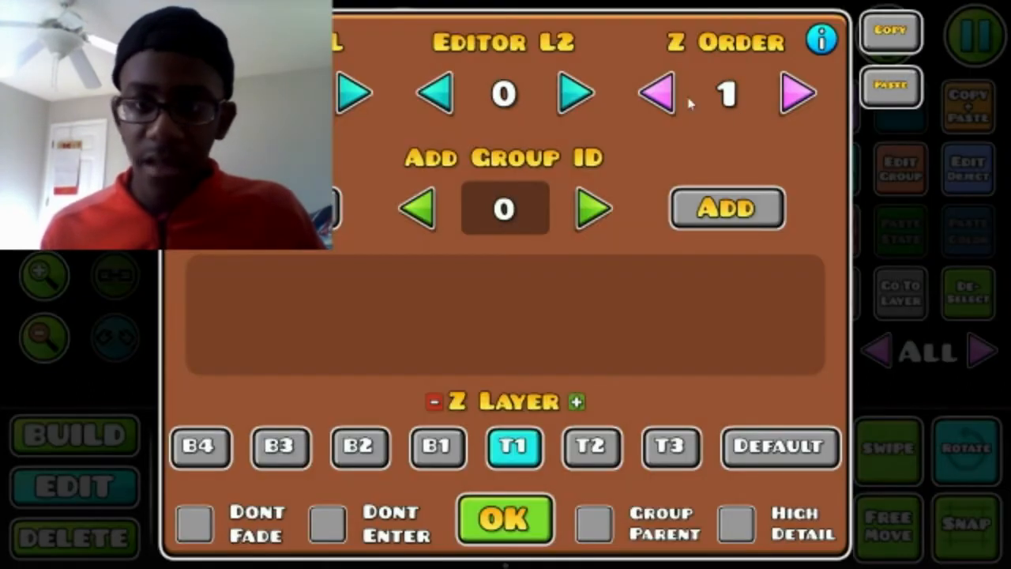
pyautogui.click(506, 519)
# Assign color channel 2 to the sawblade copy and rotate it further until its teeth fall between the original's
pyautogui.click(969, 168)
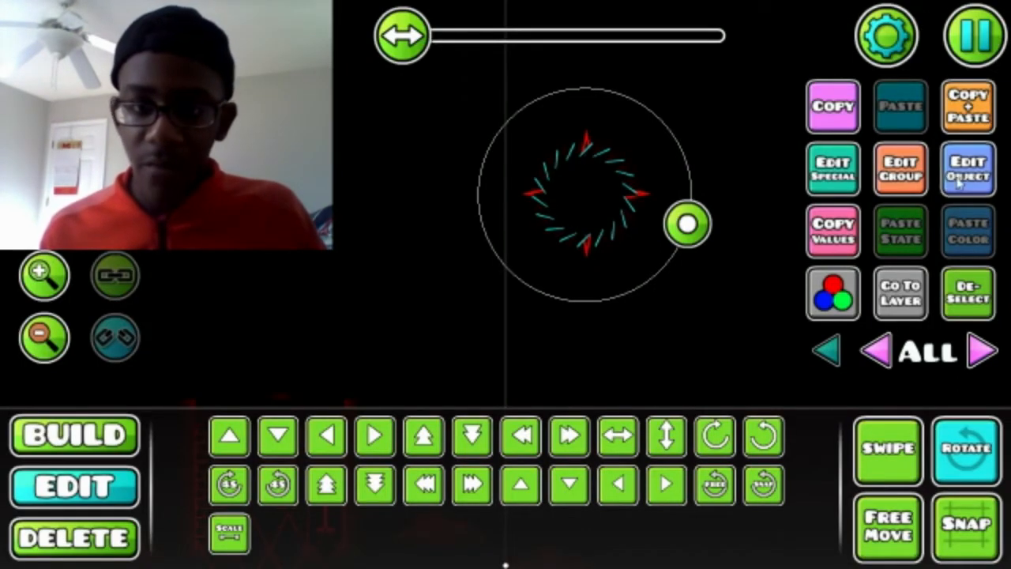
pyautogui.click(389, 310)
pyautogui.click(462, 484)
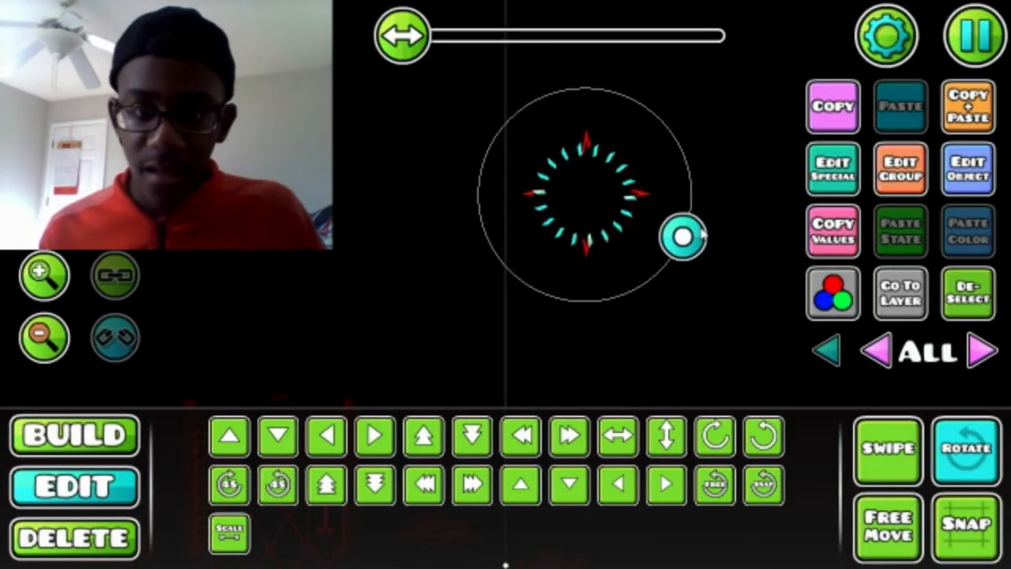
pyautogui.moveTo(702, 231); pyautogui.dragTo(703, 248)
pyautogui.click(966, 292)
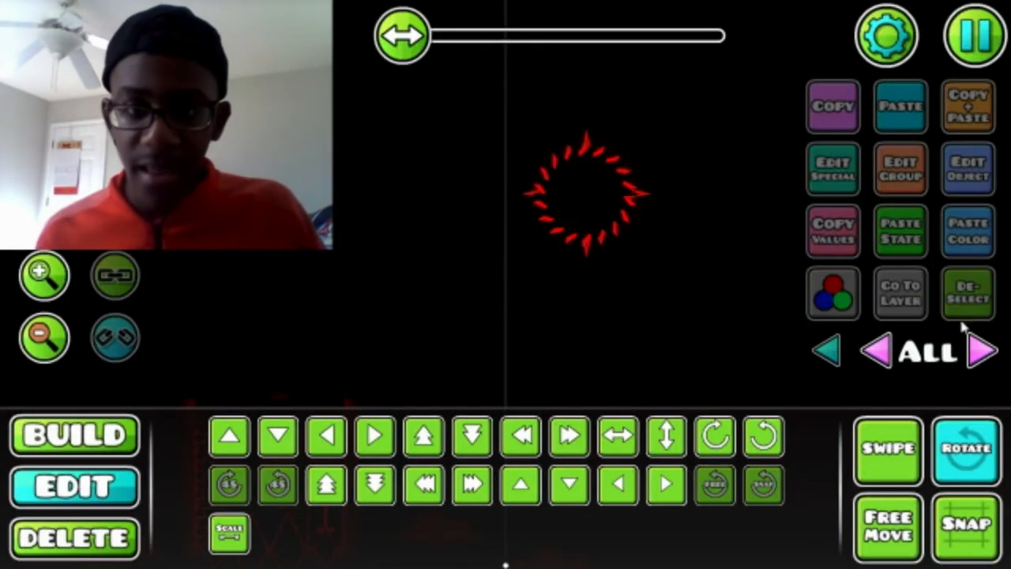
# Select the complete custom sawblade and move it down to the towers, between the two ringed chevrons above the first lower tower
pyautogui.moveTo(651, 125); pyautogui.dragTo(484, 292)
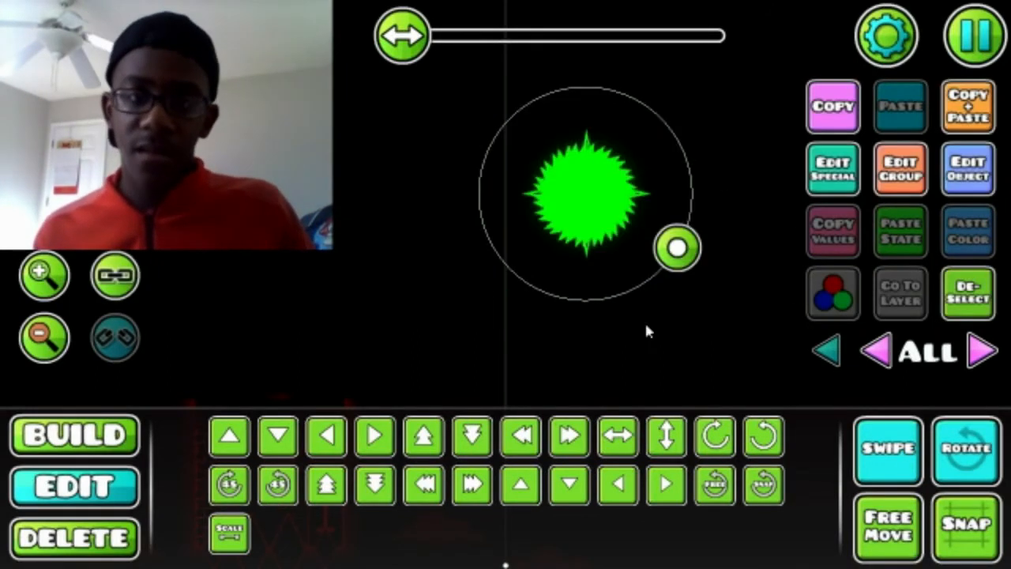
pyautogui.press('a')
pyautogui.press('s')
pyautogui.press('a')
pyautogui.press('s')
pyautogui.press('a')
pyautogui.press('s')
pyautogui.press('a')
pyautogui.press('s')
pyautogui.press('a')
pyautogui.press('s')
pyautogui.press('a')
pyautogui.press('s')
pyautogui.press('a')
pyautogui.press('s')
pyautogui.press('a')
pyautogui.press('s')
pyautogui.press('a')
pyautogui.press('s')
pyautogui.click(887, 444)
pyautogui.moveTo(589, 198); pyautogui.dragTo(664, 63)
pyautogui.moveTo(606, 167); pyautogui.dragTo(659, 61)
pyautogui.moveTo(653, 271); pyautogui.dragTo(770, 63)
pyautogui.press('a')
pyautogui.press('s')
pyautogui.press('a')
pyautogui.press('s')
pyautogui.press('a')
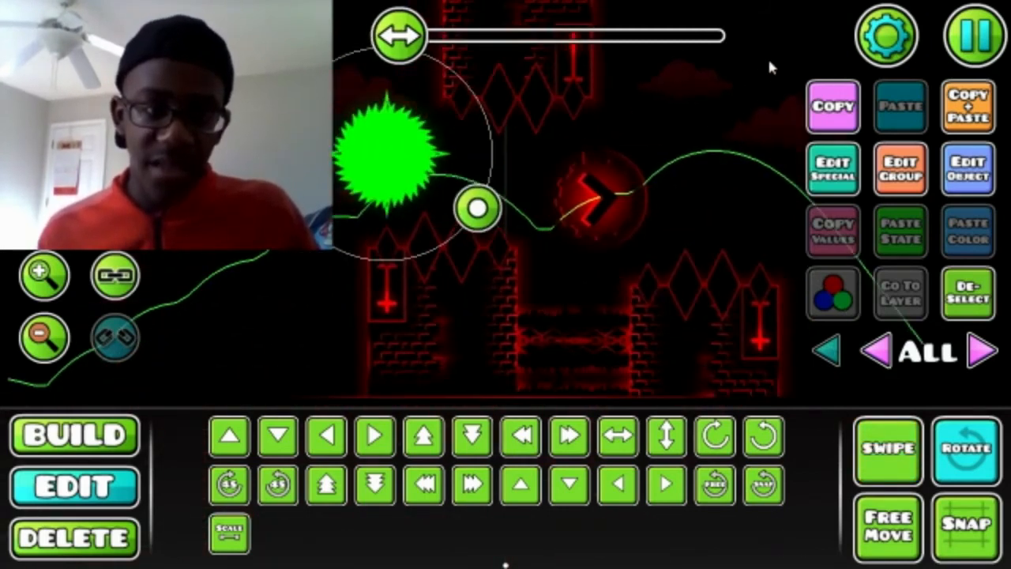
pyautogui.press('a')
pyautogui.press('a')
pyautogui.press('w')
pyautogui.moveTo(722, 171); pyautogui.dragTo(772, 325)
pyautogui.press('w')
pyautogui.press('d')
pyautogui.click(979, 271)
pyautogui.moveTo(624, 200); pyautogui.dragTo(699, 90)
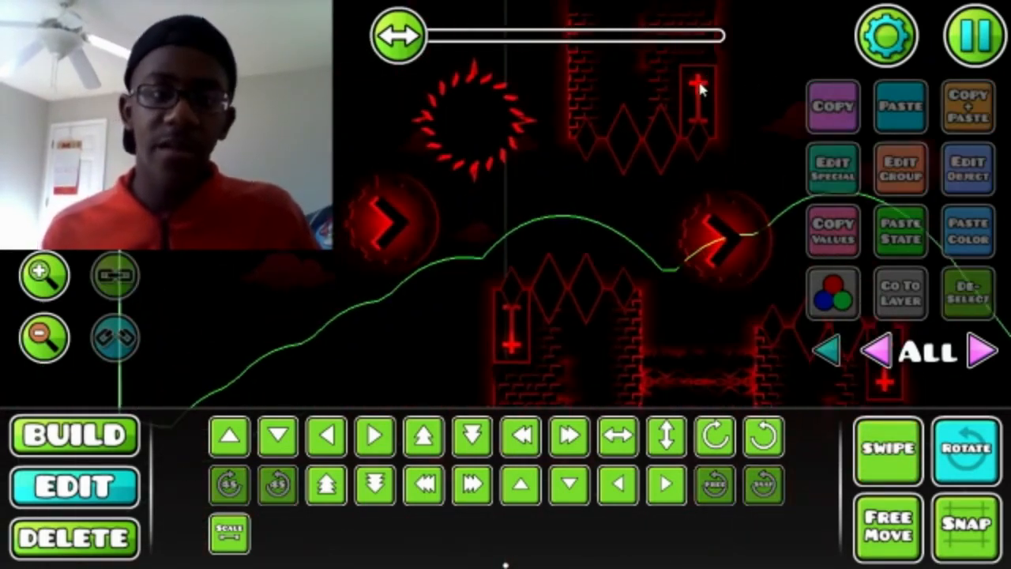
# Undo the last sawblade edit and move the complete custom sawblade slightly higher, between the two ringed chevrons
pyautogui.hotkey('ctrl', 'z')
pyautogui.moveTo(399, 36)
pyautogui.mouseDown()
pyautogui.moveTo(515, 36)
pyautogui.moveTo(383, 46)
pyautogui.mouseUp()
pyautogui.moveTo(466, 184); pyautogui.dragTo(577, 243)
pyautogui.press('w')
pyautogui.press('s')
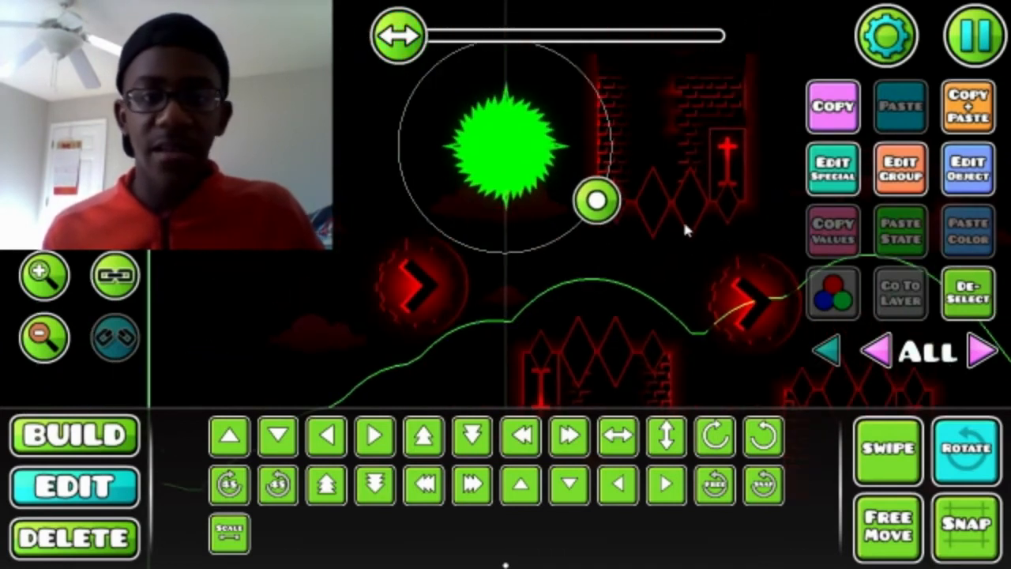
pyautogui.click(960, 291)
# Select the dark cloud overlapping the large custom sawblade and delete it
pyautogui.click(518, 221)
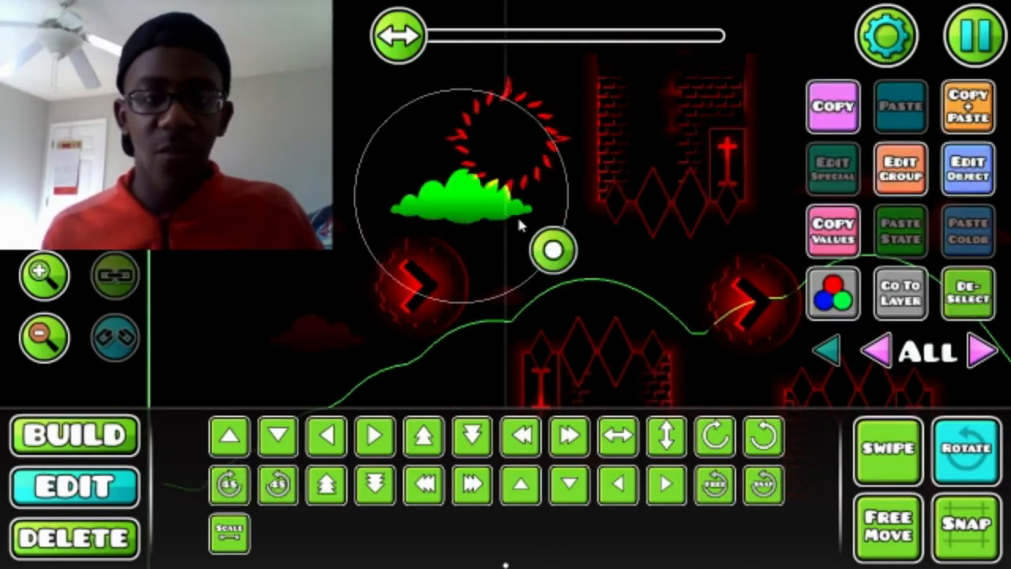
pyautogui.press('a')
pyautogui.press('a')
pyautogui.press('s')
pyautogui.press('d')
pyautogui.press('d')
pyautogui.press('w')
pyautogui.press('a')
pyautogui.press('a')
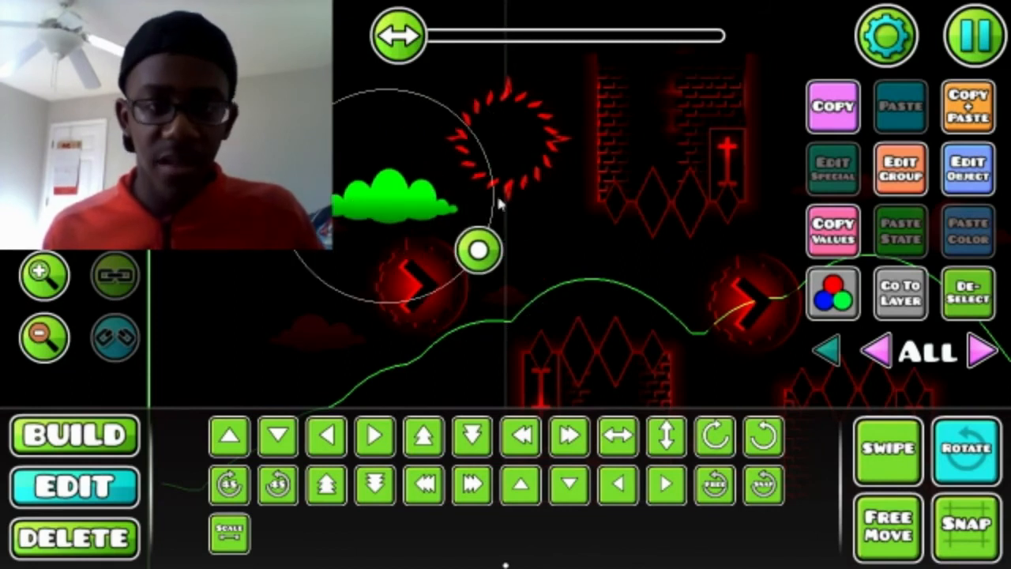
pyautogui.press('Delete')
# Examine the group settings of the large sawblade's inner ring of teeth
pyautogui.click(549, 172)
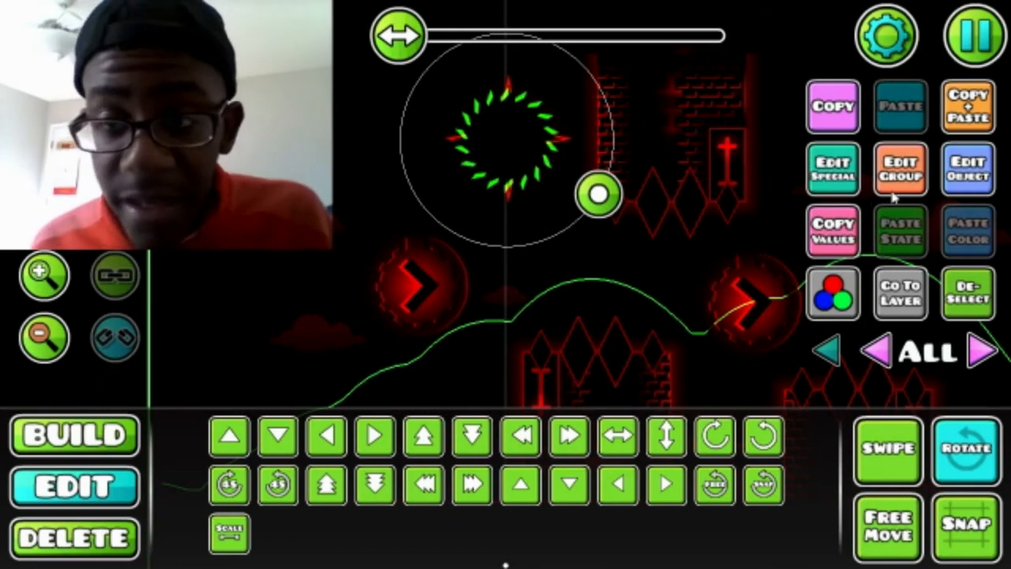
pyautogui.click(900, 167)
pyautogui.click(514, 517)
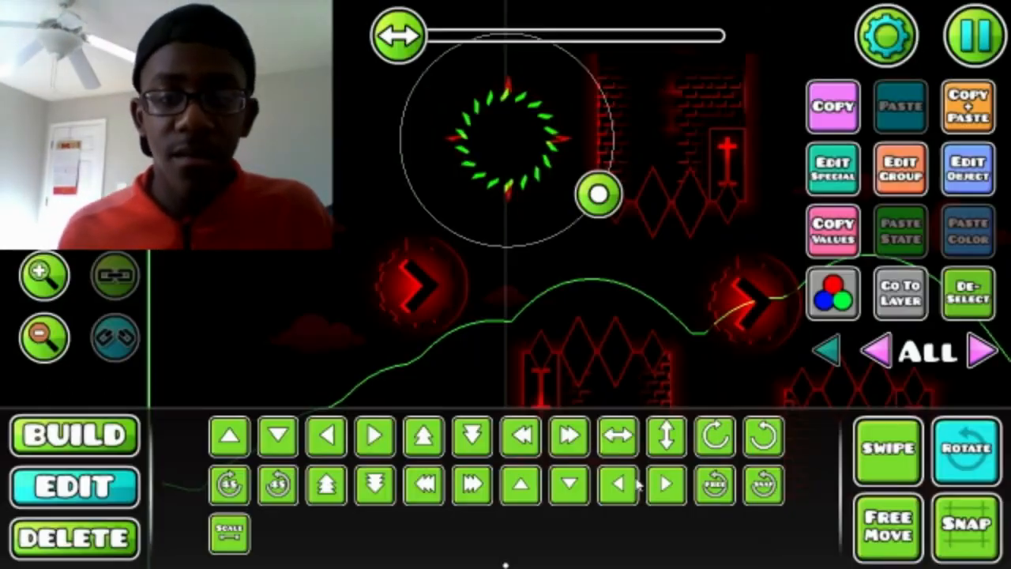
# Duplicate the complete custom sawblade, place the copy above and left of the first ringed chevron, and scale it down
pyautogui.click(101, 450)
pyautogui.scroll(-4, 553, 182)
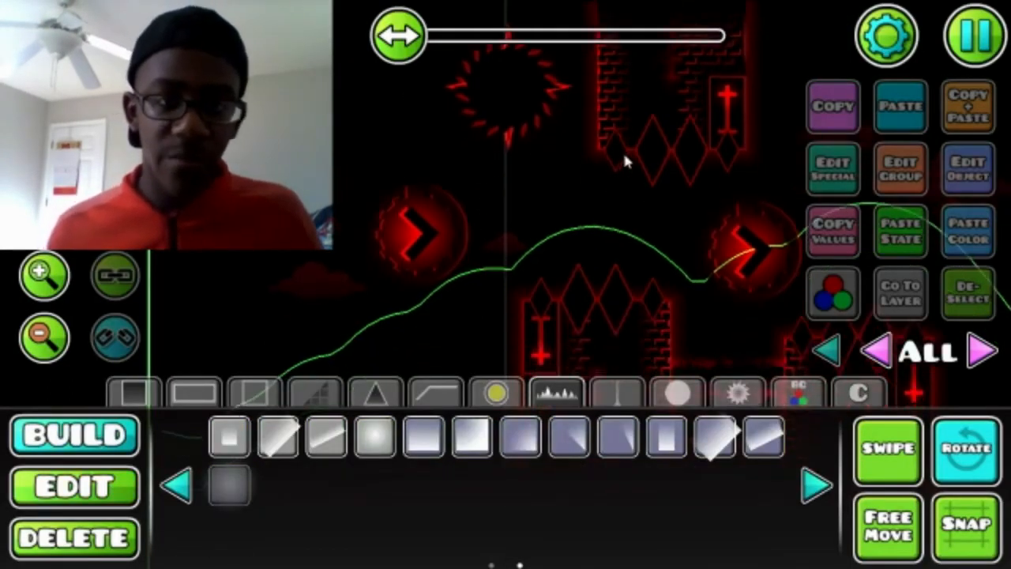
pyautogui.scroll(3, 656, 307)
pyautogui.click(870, 462)
pyautogui.click(76, 485)
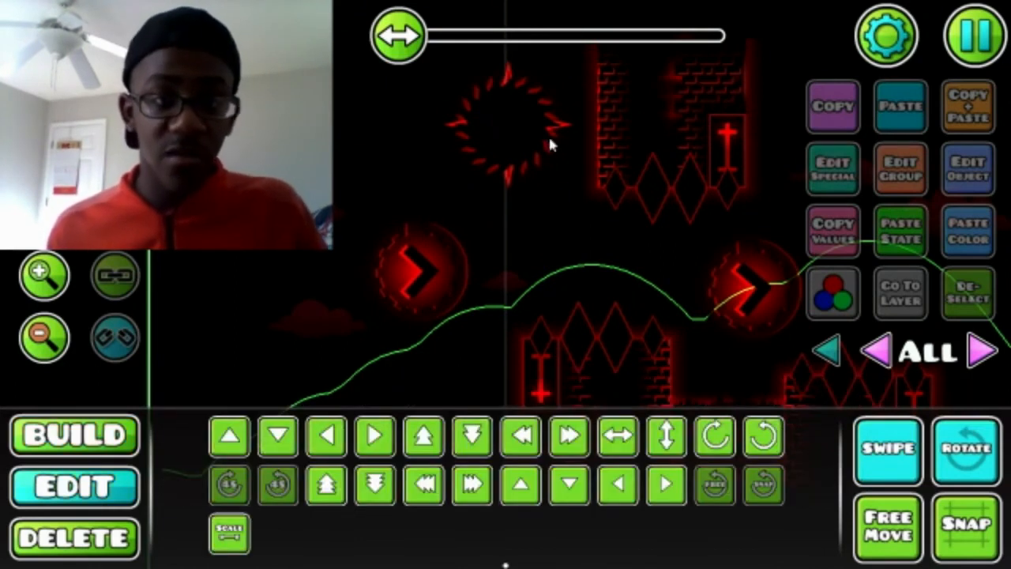
pyautogui.click(548, 134)
pyautogui.click(229, 530)
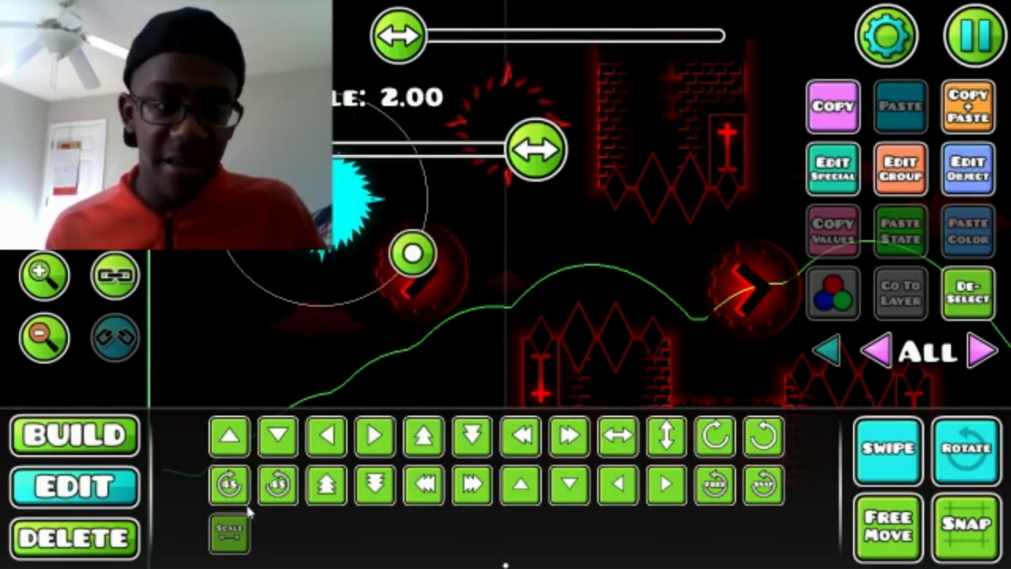
pyautogui.moveTo(553, 184); pyautogui.dragTo(340, 150)
pyautogui.click(968, 293)
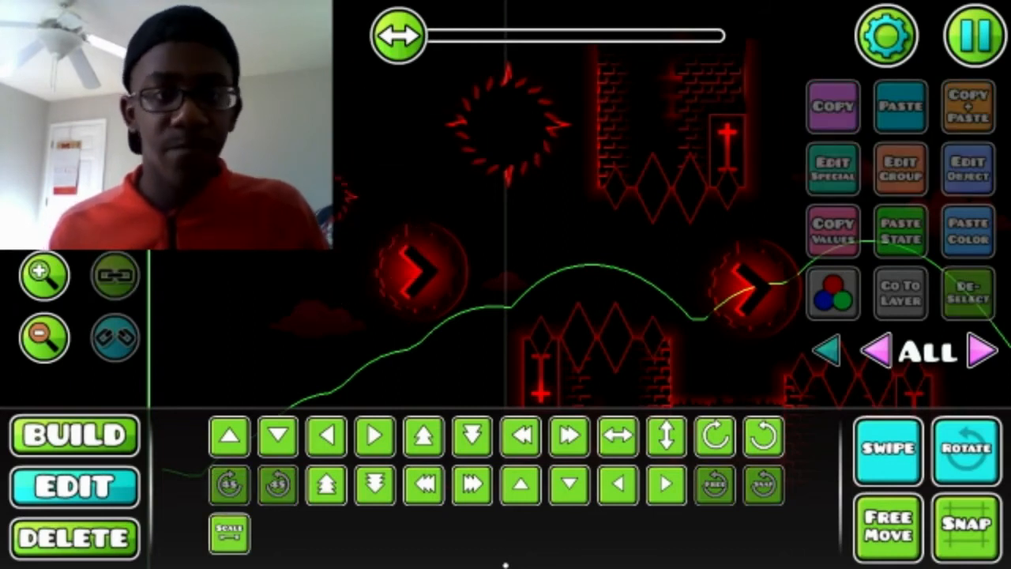
# Scale the small sawblade's center circle to 0.54 and nudge it back to the middle of its teeth
pyautogui.click(43, 275)
pyautogui.click(43, 275)
pyautogui.click(340, 196)
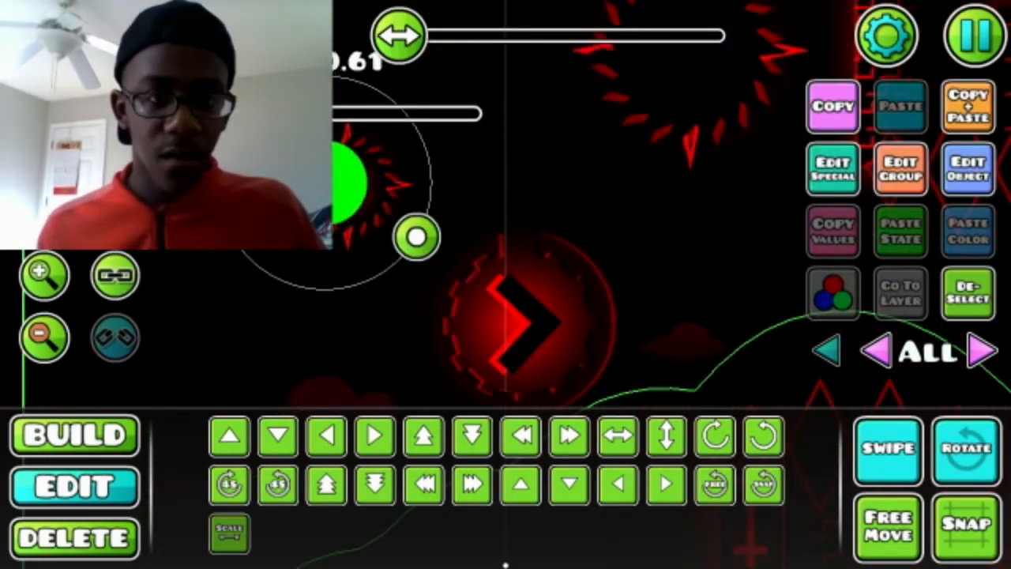
pyautogui.moveTo(154, 114); pyautogui.dragTo(137, 114)
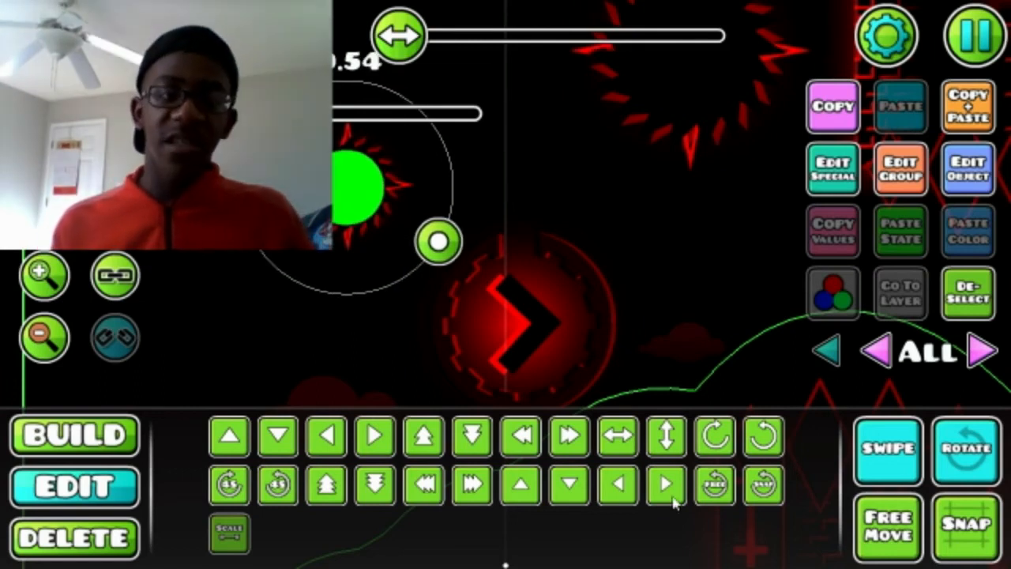
pyautogui.click(518, 480)
pyautogui.click(955, 294)
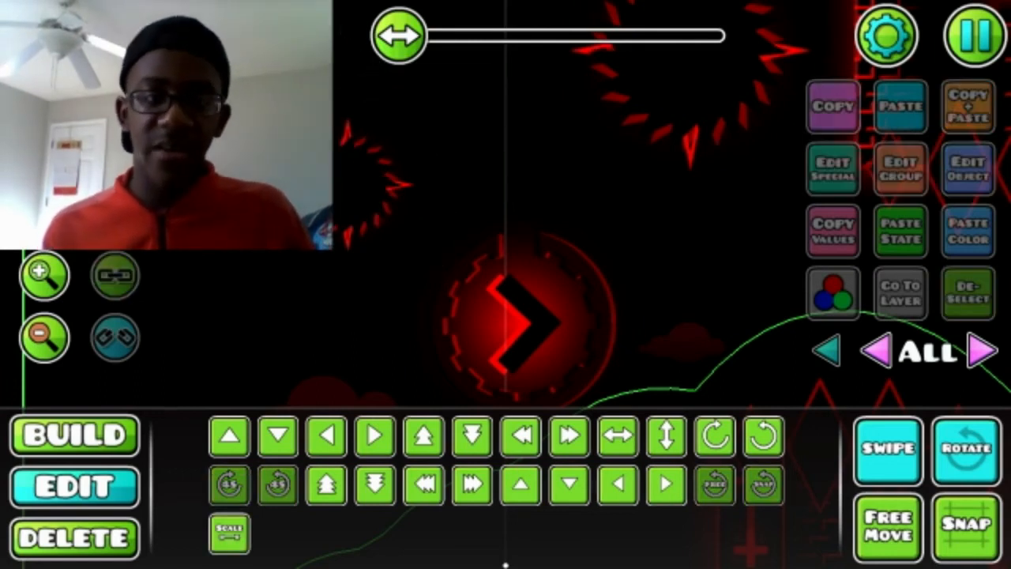
# Playtest the section with the sawblades and set the delete filter to None
pyautogui.click(40, 210)
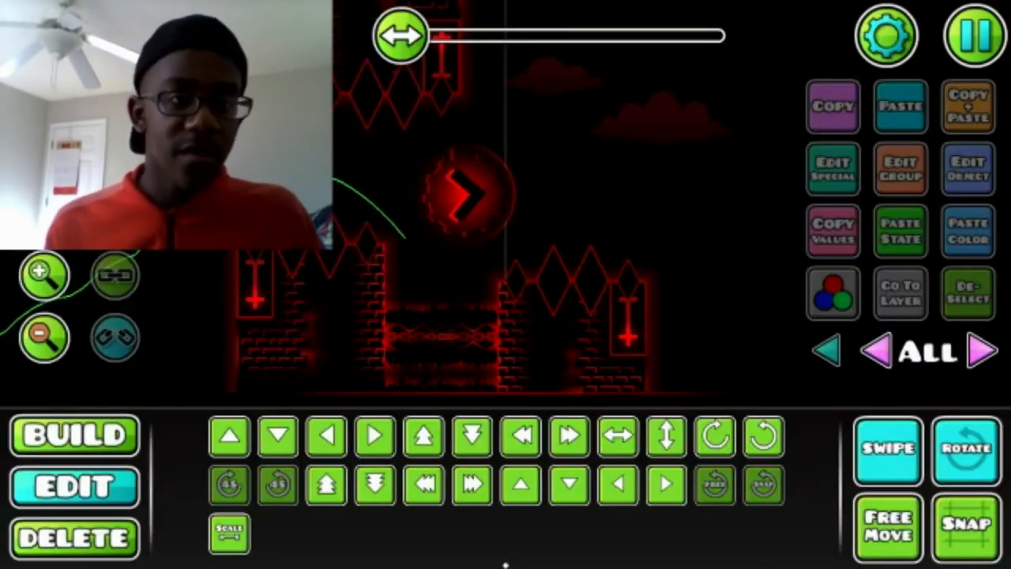
pyautogui.click(44, 336)
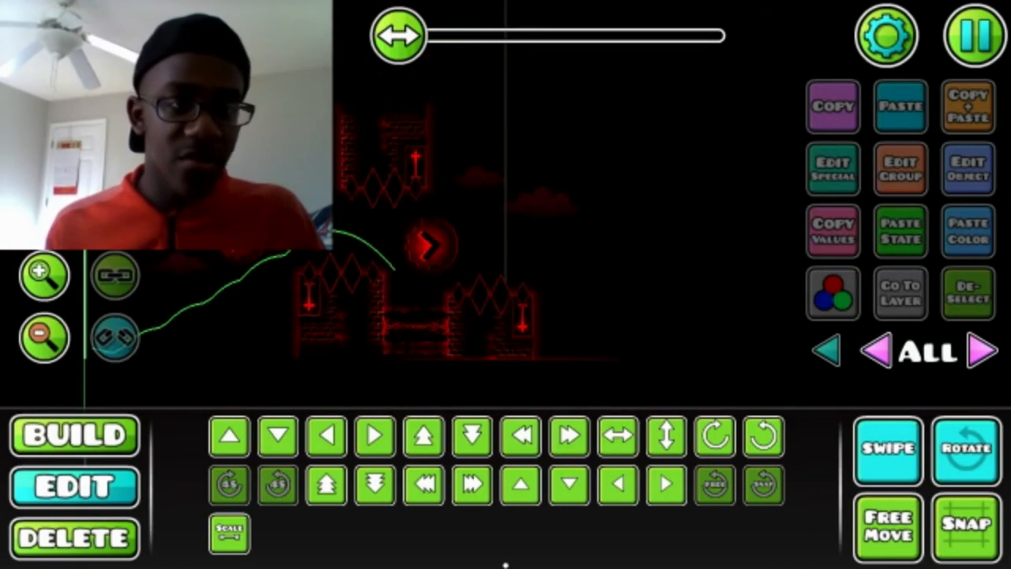
pyautogui.click(75, 537)
pyautogui.click(635, 452)
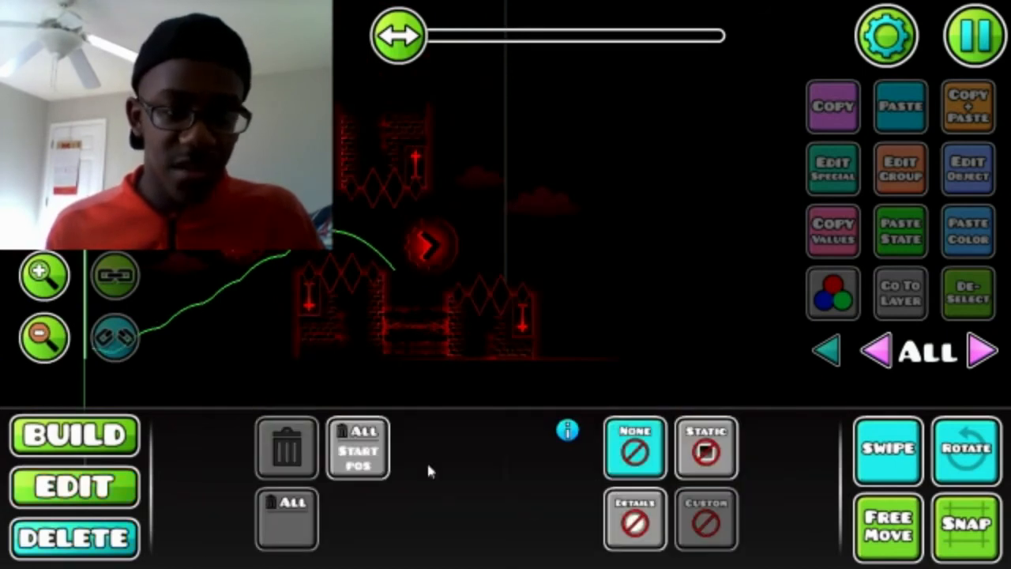
pyautogui.click(75, 485)
# Show editor layer 0 and run another short playtest of the section
pyautogui.click(237, 255)
pyautogui.click(969, 292)
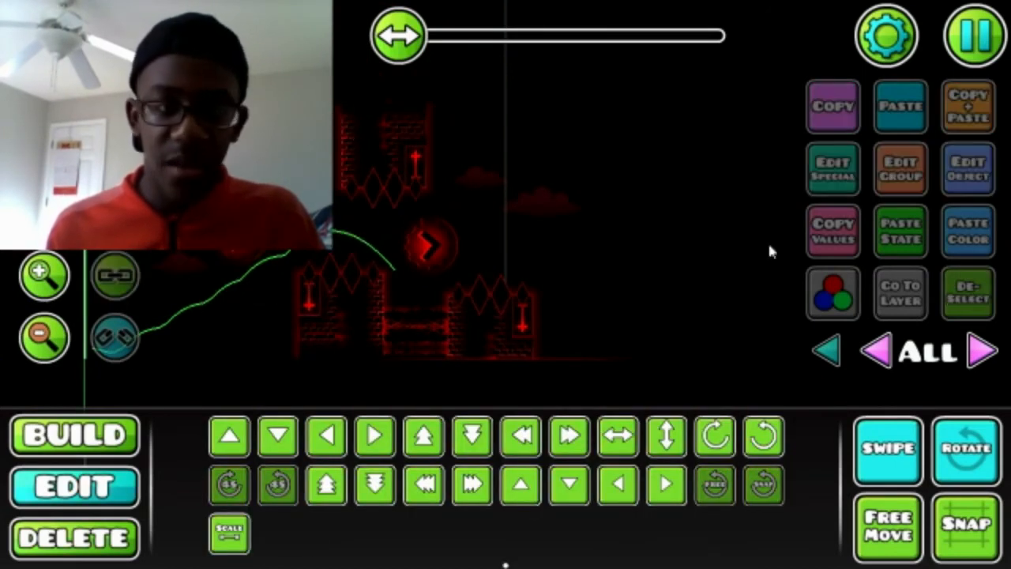
pyautogui.click(237, 254)
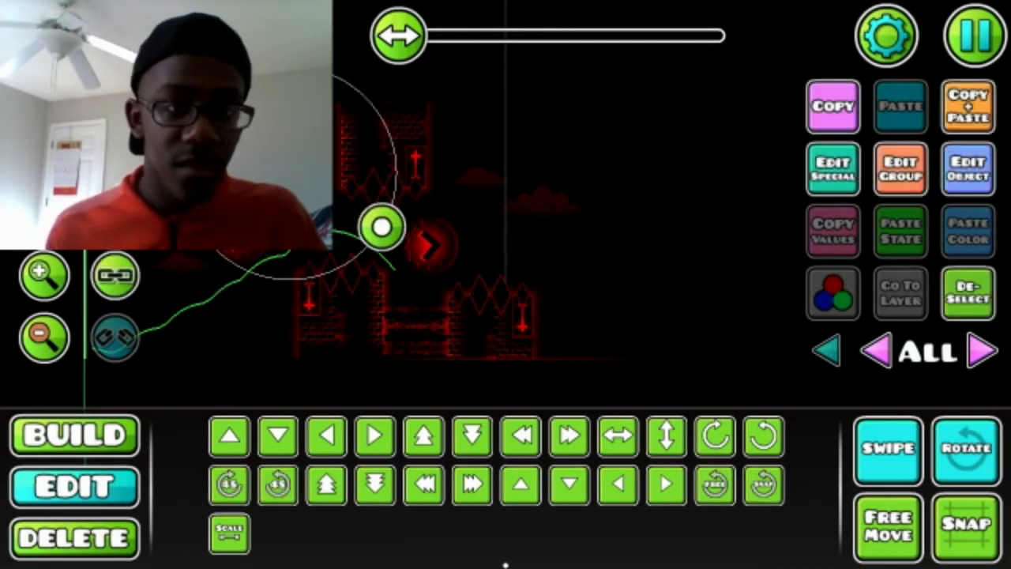
pyautogui.click(980, 350)
pyautogui.click(43, 209)
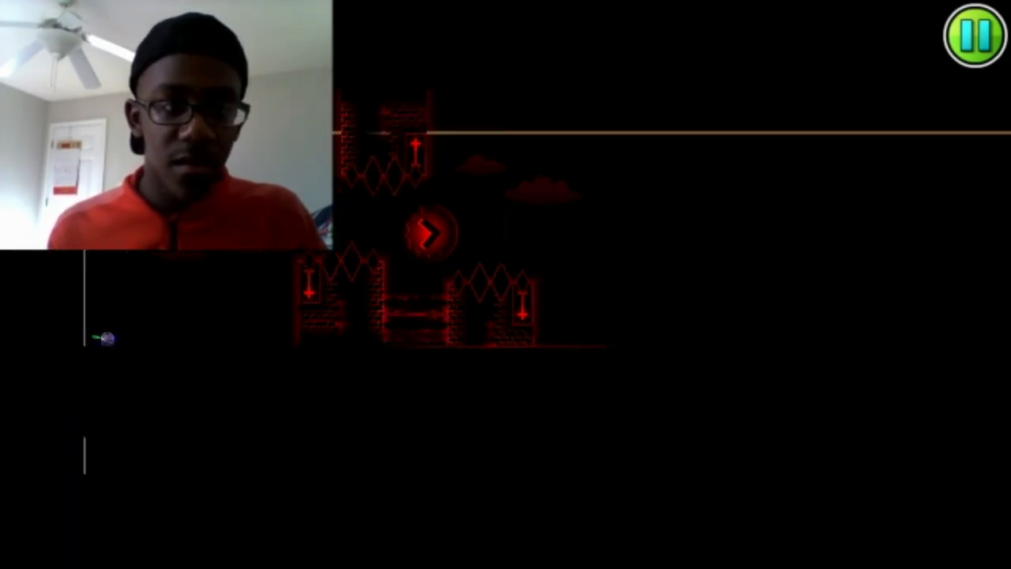
pyautogui.click(43, 209)
pyautogui.click(433, 220)
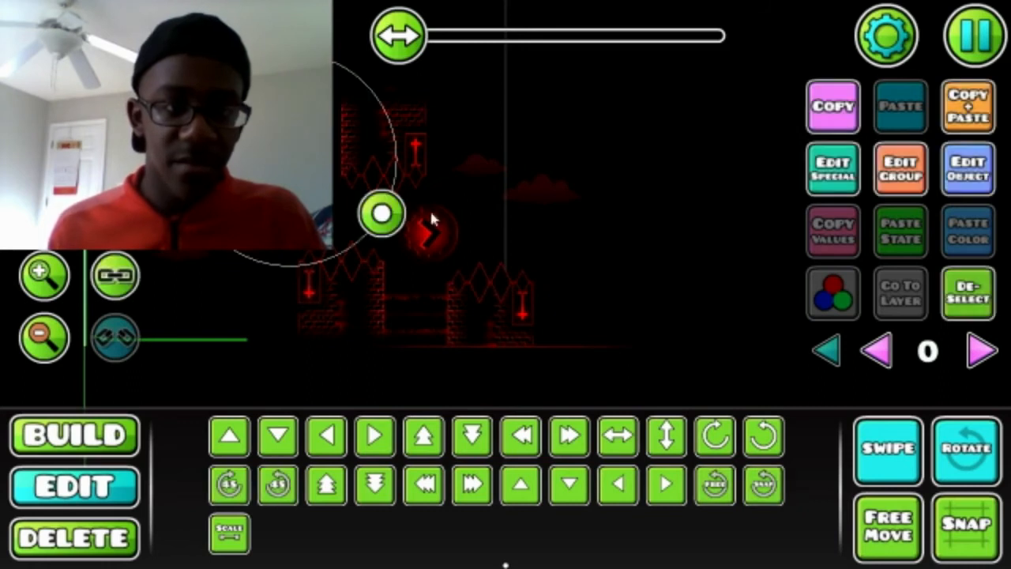
pyautogui.click(970, 308)
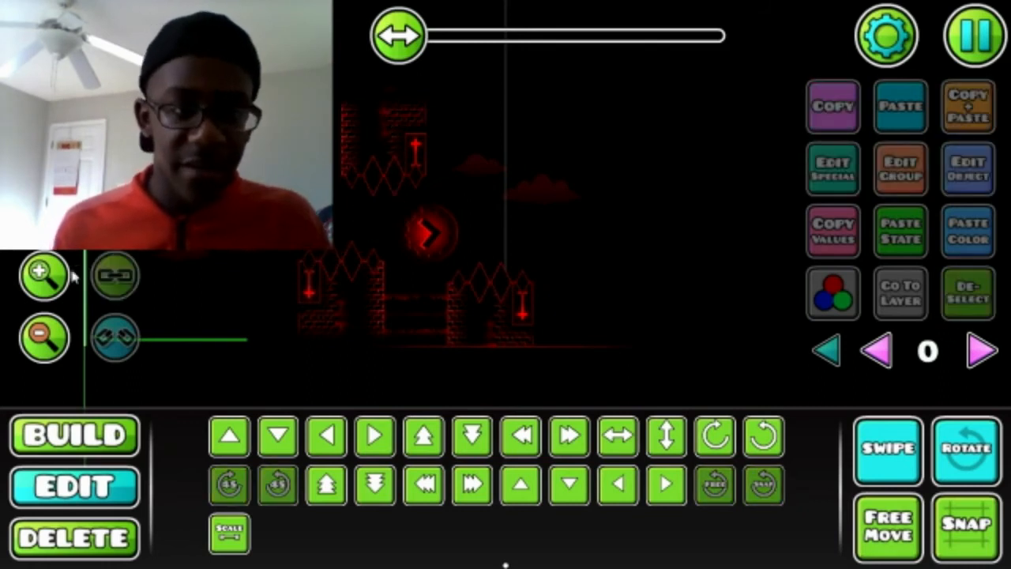
# Place a single chain link on editor layer 3 and rotate it to lie horizontally
pyautogui.click(75, 435)
pyautogui.click(181, 487)
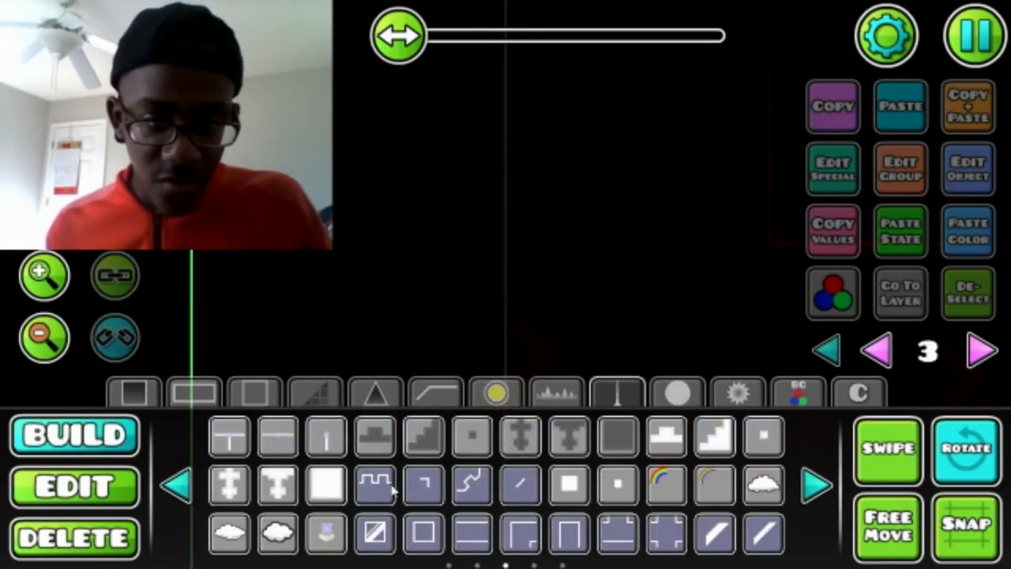
pyautogui.click(181, 487)
pyautogui.click(181, 487)
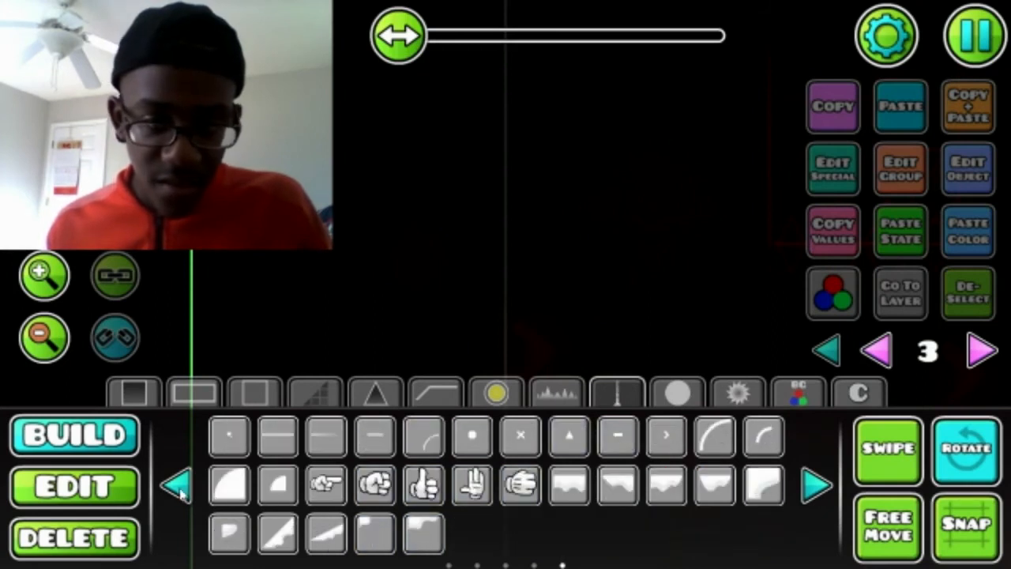
pyautogui.click(813, 486)
pyautogui.click(424, 443)
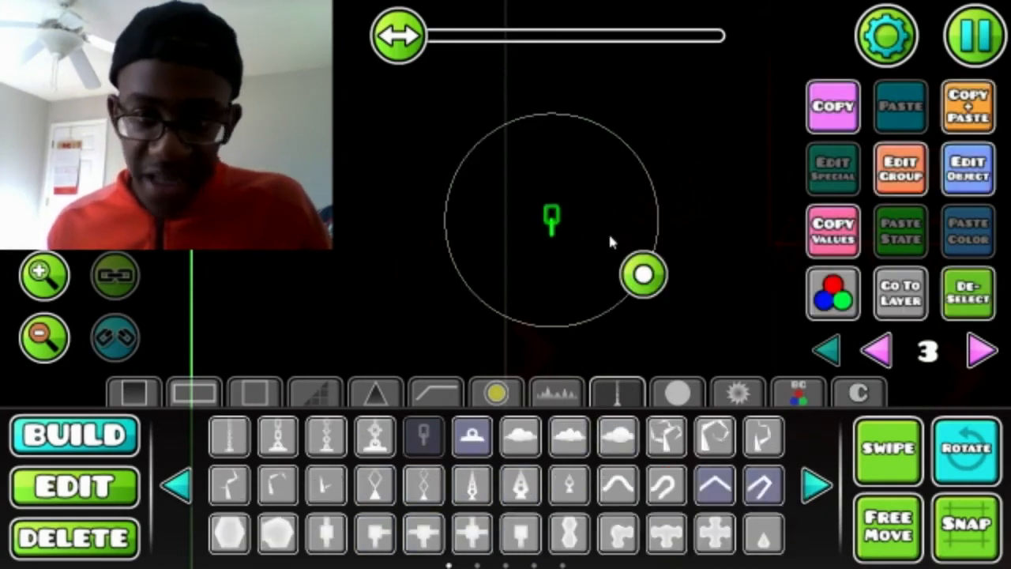
pyautogui.moveTo(643, 273); pyautogui.dragTo(594, 274)
# Assign color channel 4 to the chain link's detail color
pyautogui.click(833, 292)
pyautogui.click(620, 310)
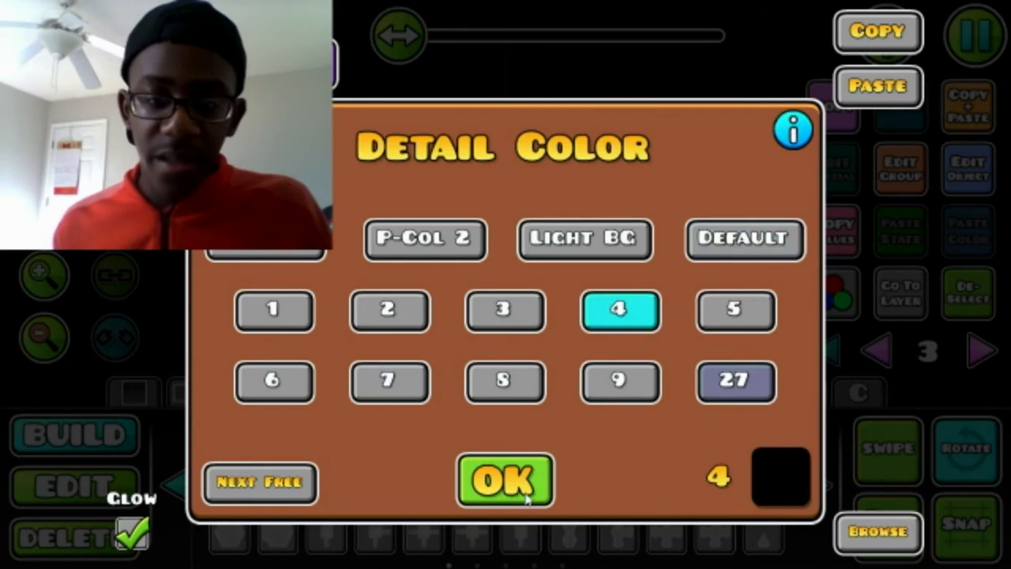
pyautogui.click(528, 486)
# Duplicate the chain link in place and assign color channel 3 to the copy's detail color
pyautogui.click(968, 107)
pyautogui.click(893, 168)
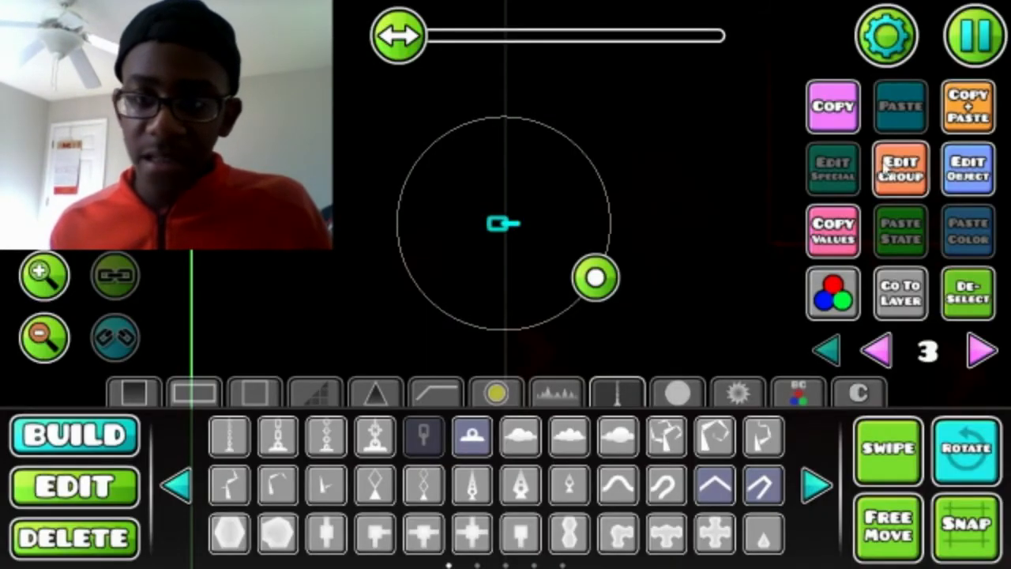
pyautogui.click(549, 510)
pyautogui.click(834, 292)
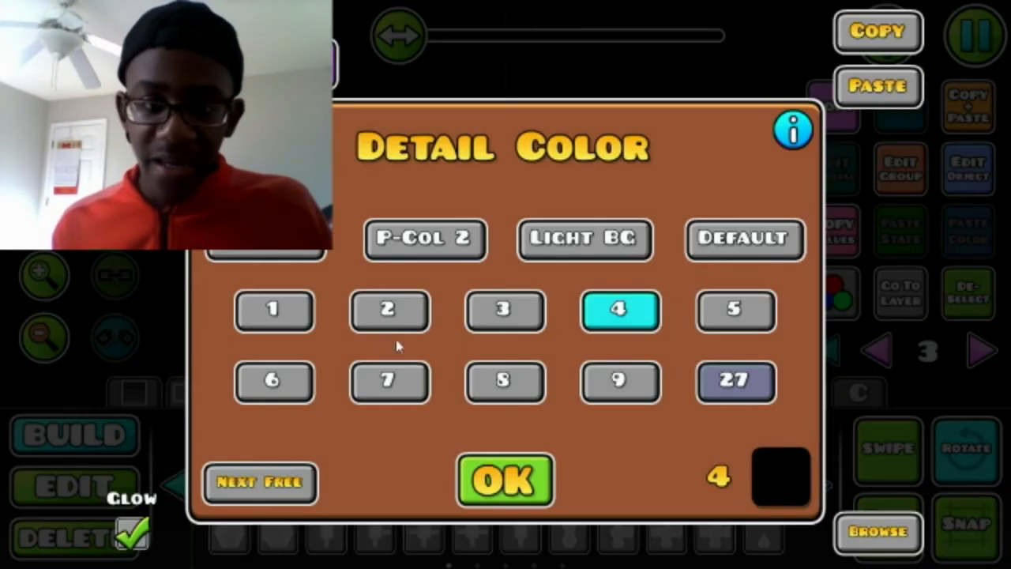
pyautogui.click(505, 308)
pyautogui.click(531, 482)
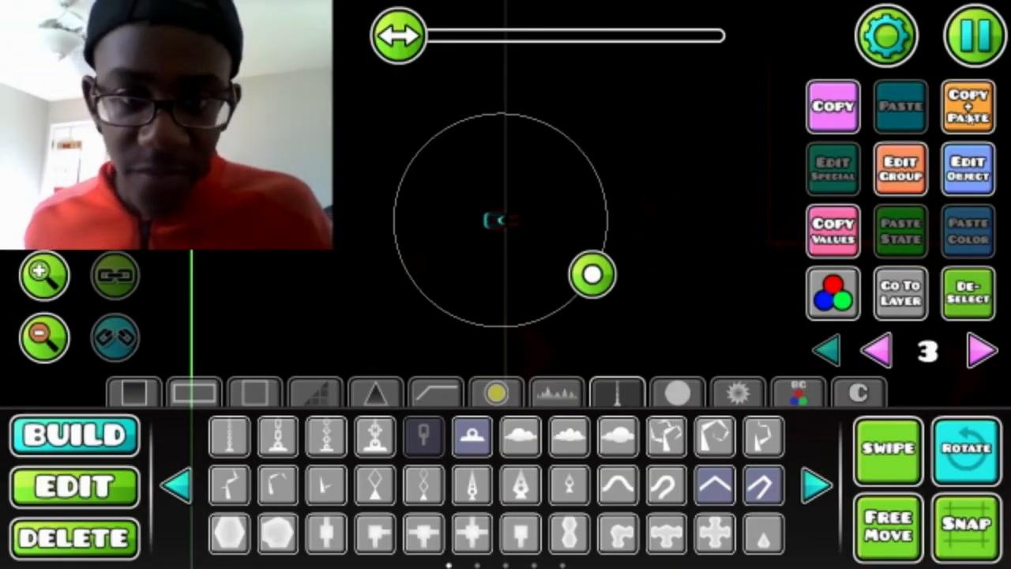
# Duplicate the channel 3 link with a small offset so its copies form a red outline around the black link
pyautogui.click(969, 111)
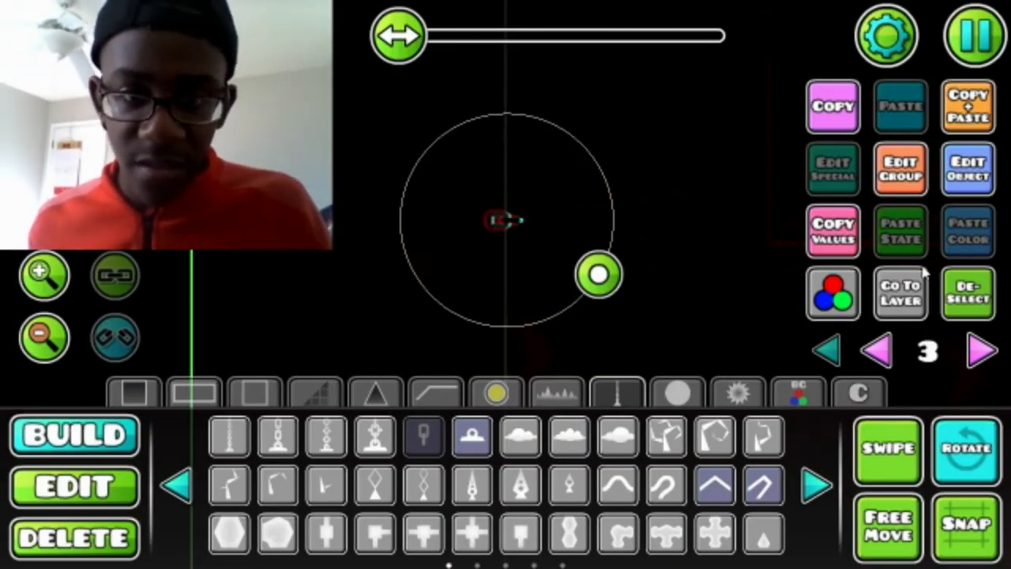
pyautogui.click(967, 312)
pyautogui.click(863, 431)
pyautogui.click(93, 476)
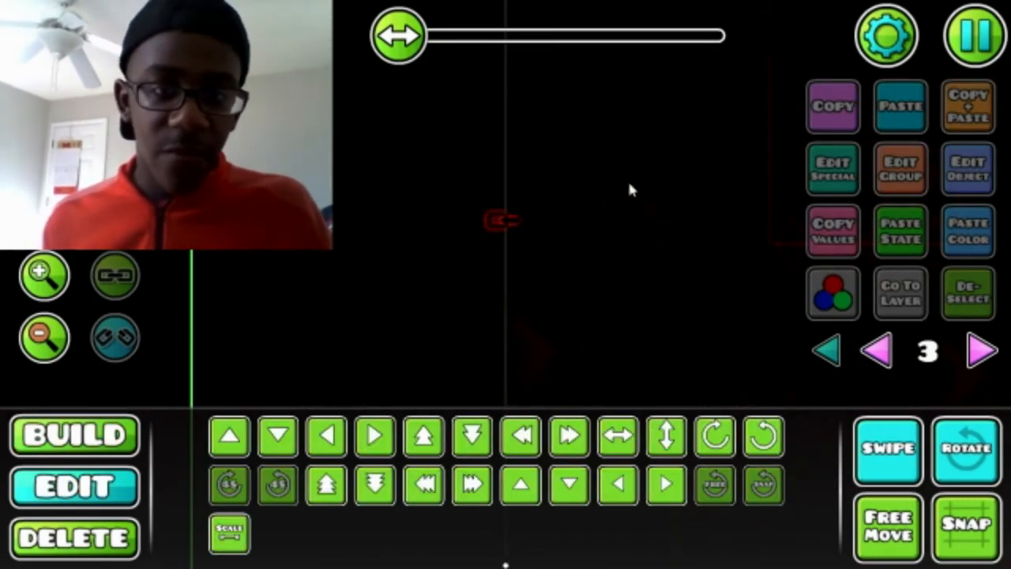
# Duplicate the black link in place, then repeat the outlined link sideways into a horizontal chain above the sawblades
pyautogui.click(499, 221)
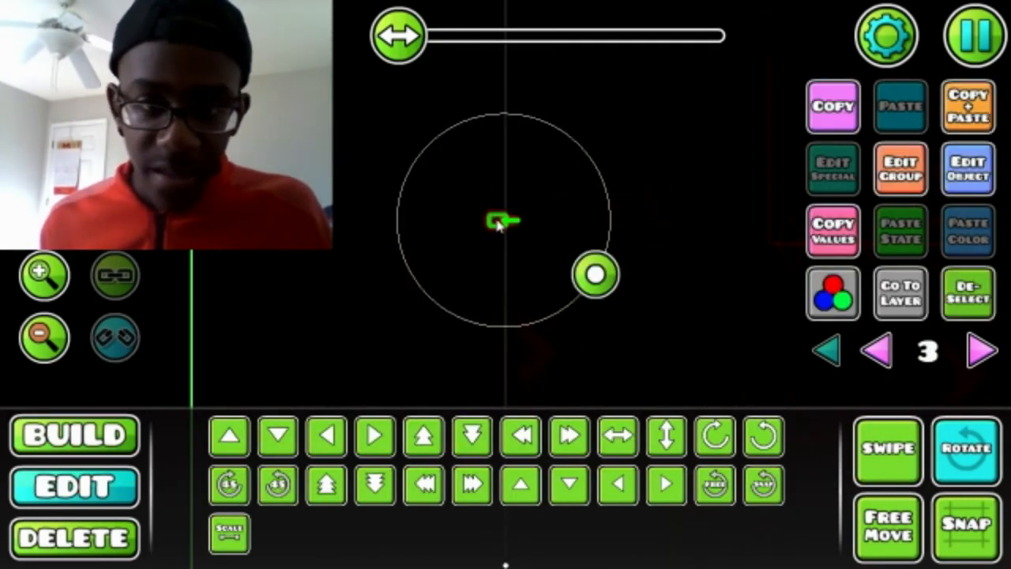
pyautogui.click(959, 126)
pyautogui.click(970, 298)
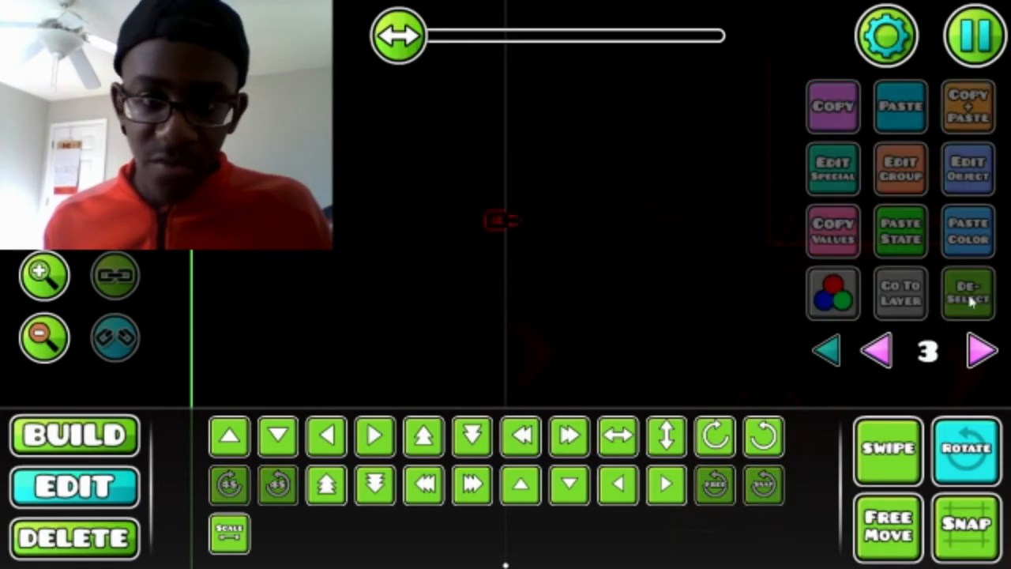
pyautogui.click(917, 471)
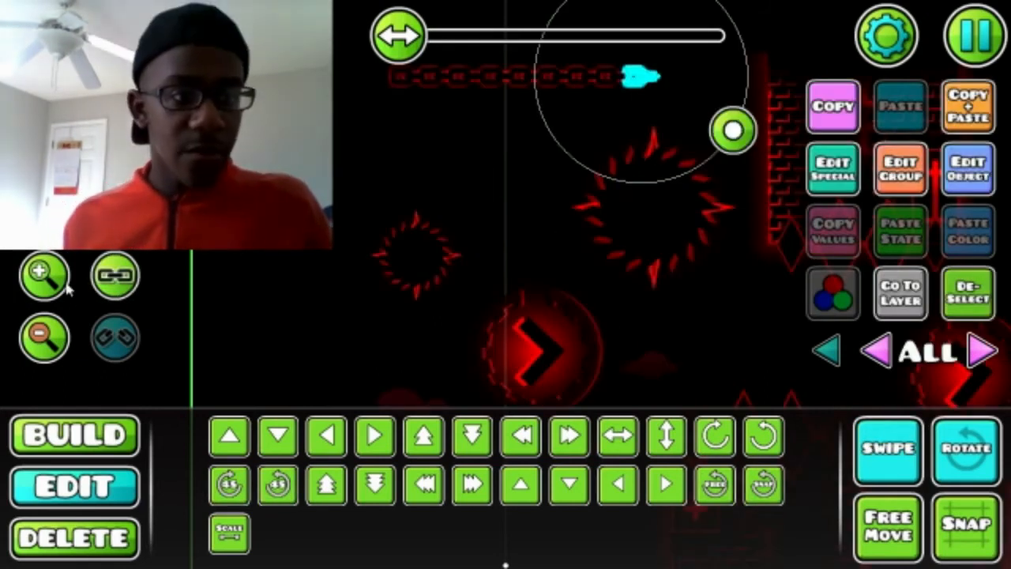
# Surround the entire horizontal chain with a soft red glow
pyautogui.click(91, 442)
pyautogui.click(557, 392)
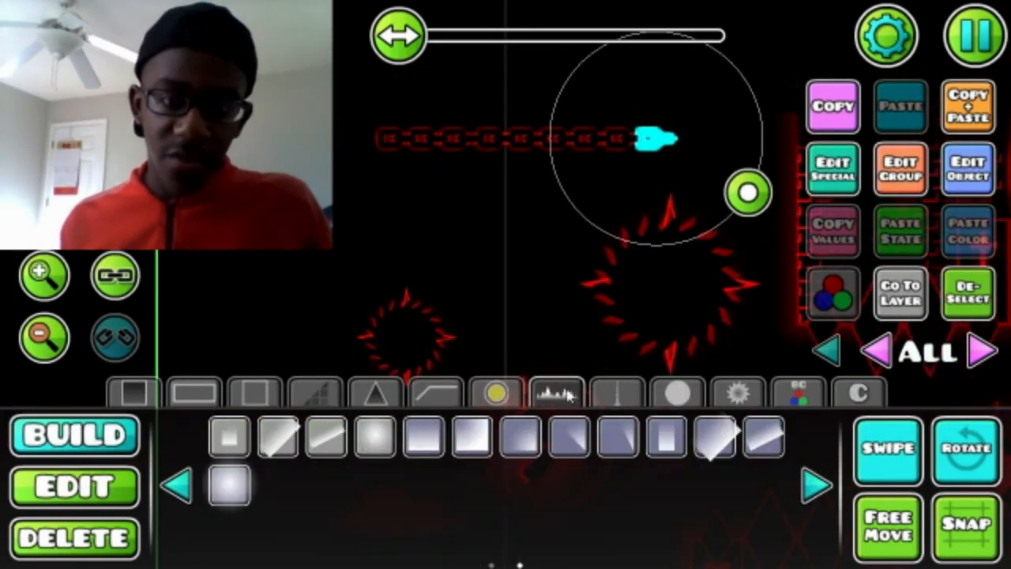
pyautogui.click(609, 395)
pyautogui.press('2')
pyautogui.scroll(3, 350, 169)
pyautogui.moveTo(334, 158); pyautogui.dragTo(732, 213)
pyautogui.moveTo(764, 246); pyautogui.dragTo(764, 276)
pyautogui.click(968, 292)
pyautogui.press('1')
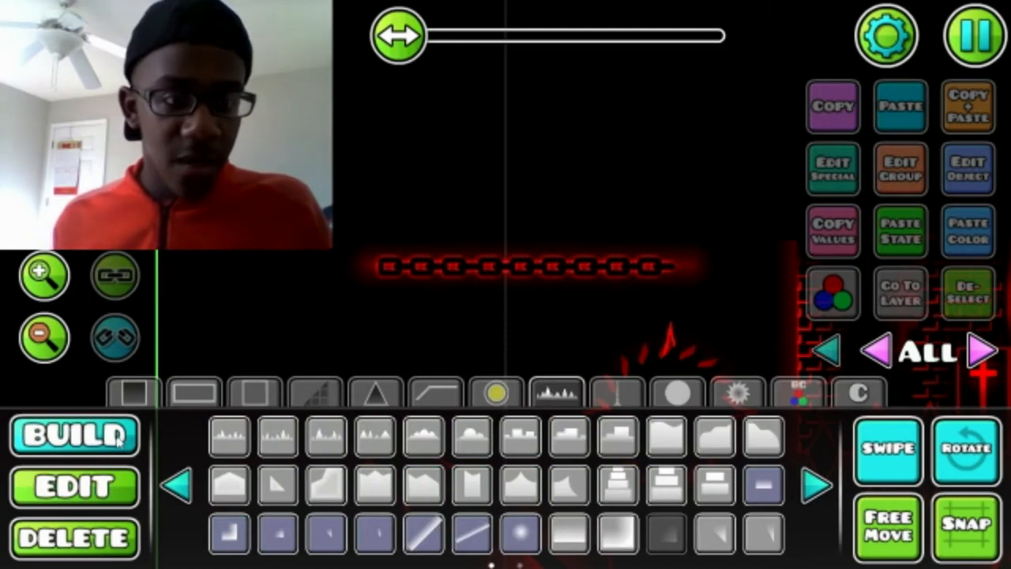
# Fit the glowing chain at a slight slant between the small and large sawblades, and show all editor layers
pyautogui.click(623, 388)
pyautogui.click(778, 457)
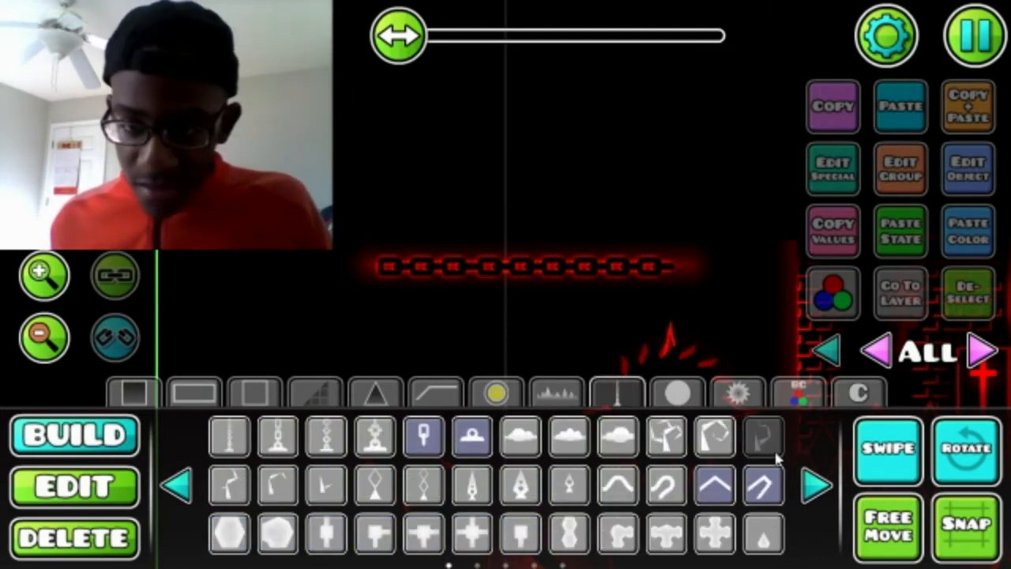
pyautogui.click(605, 221)
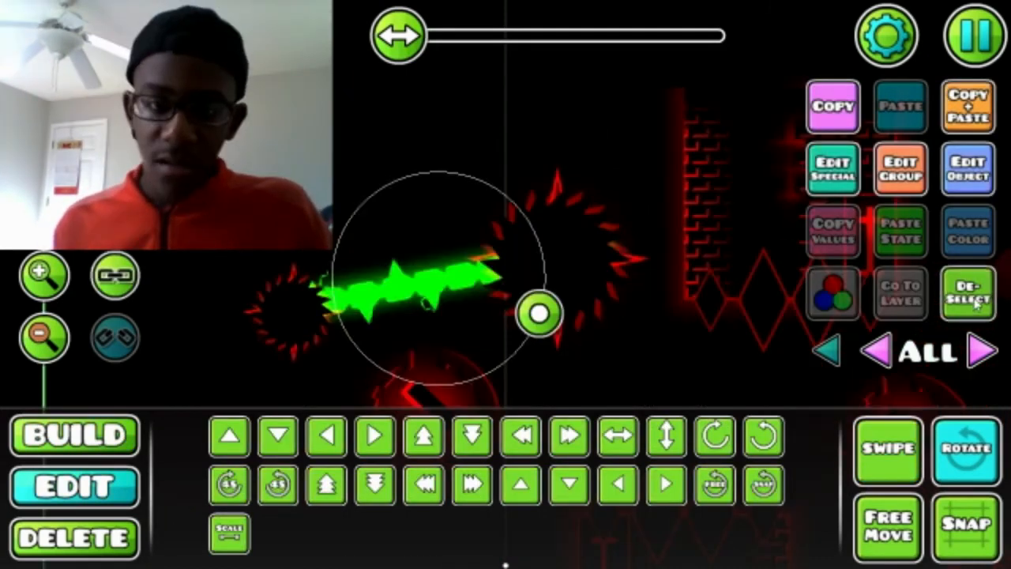
pyautogui.click(167, 263)
pyautogui.click(347, 298)
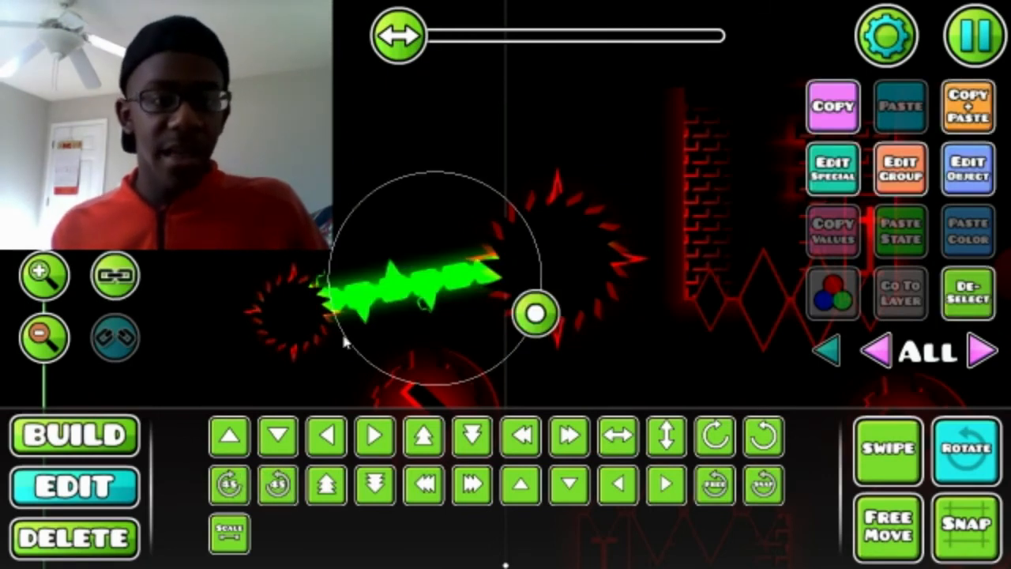
pyautogui.click(982, 350)
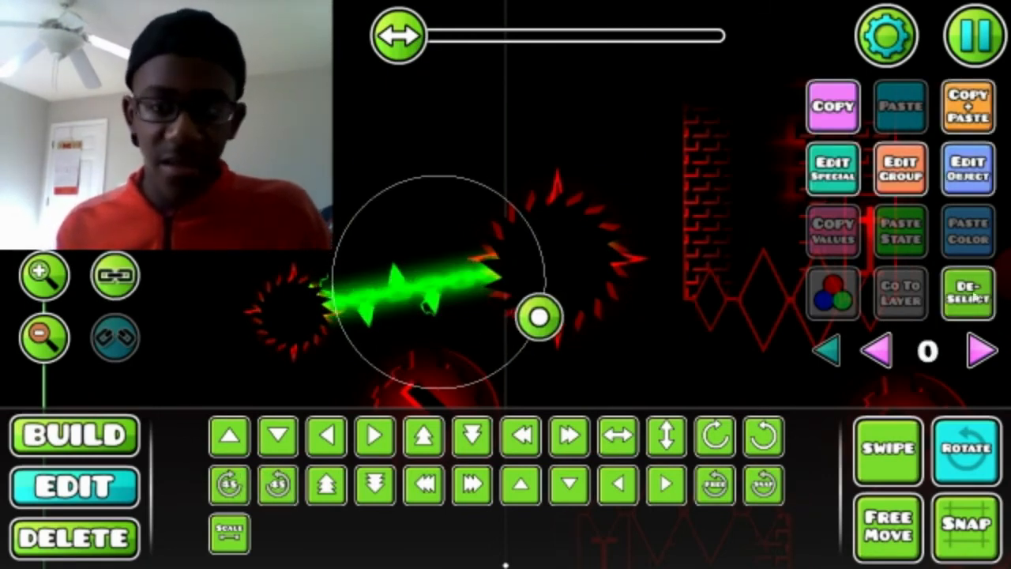
pyautogui.click(974, 294)
pyautogui.click(823, 352)
# Playtest the section with the chained sawblades above the towers
pyautogui.press('Return')
pyautogui.click(795, 215)
pyautogui.click(744, 212)
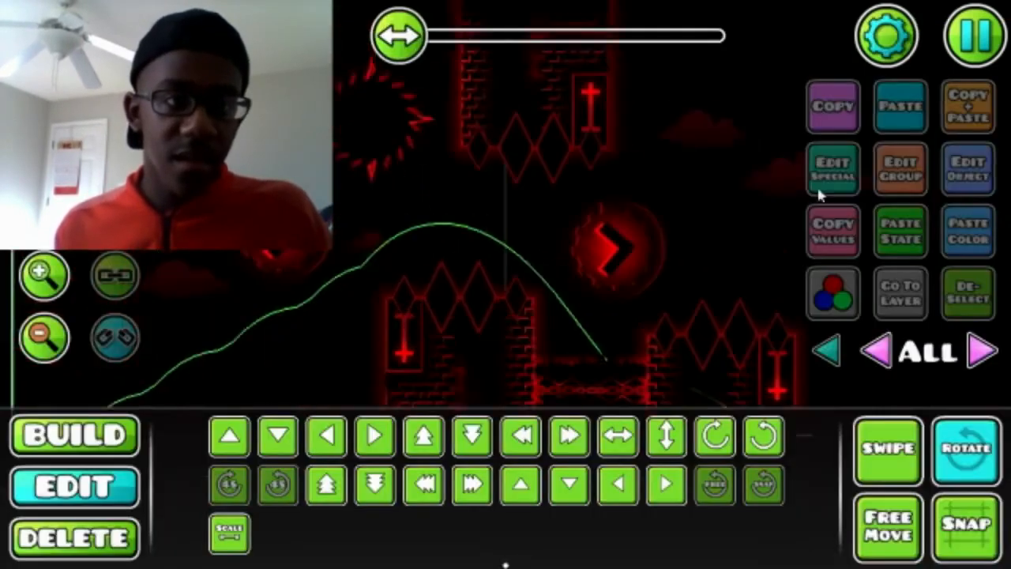
# Duplicate the chained sawblade pair and place the copy at a steep angle in the open space past the last tower
pyautogui.moveTo(518, 111); pyautogui.dragTo(371, 316)
pyautogui.click(905, 472)
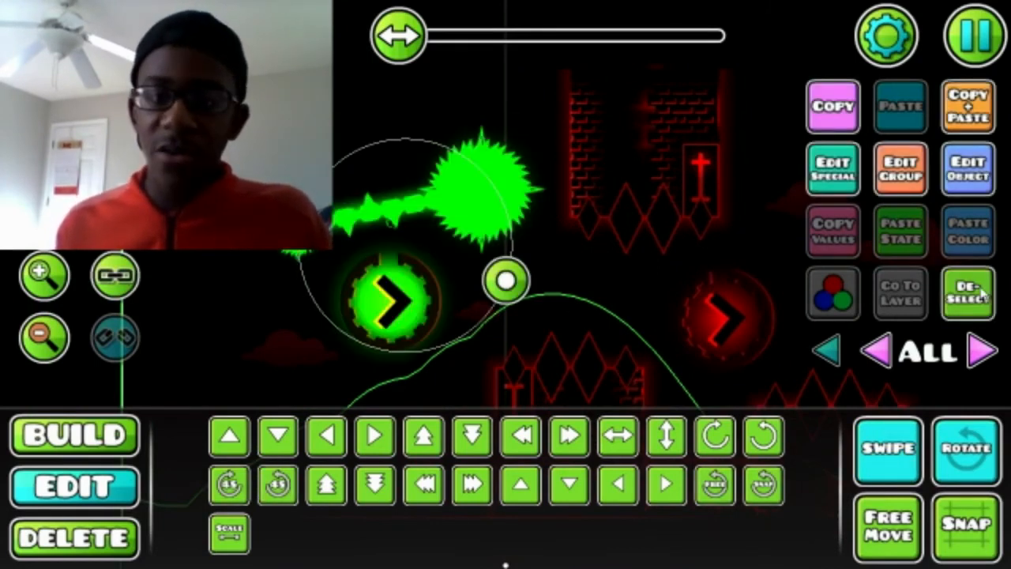
pyautogui.click(979, 293)
pyautogui.moveTo(440, 242); pyautogui.dragTo(439, 238)
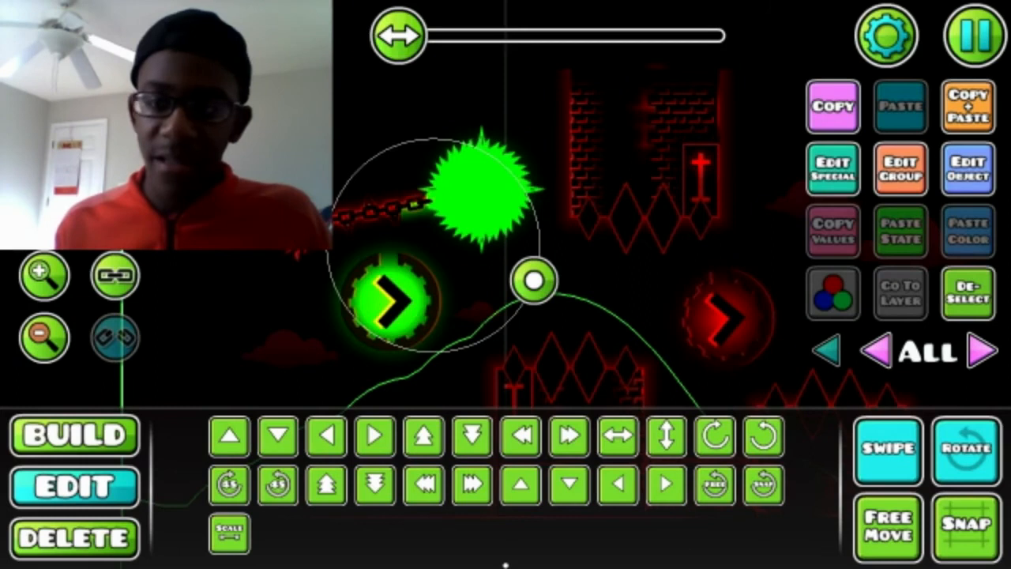
pyautogui.click(44, 276)
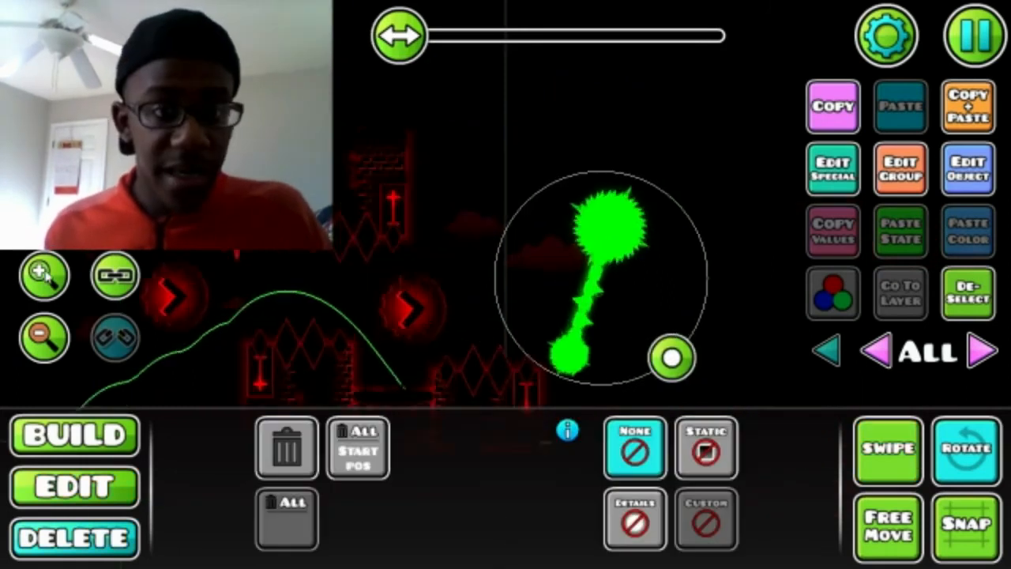
pyautogui.click(44, 276)
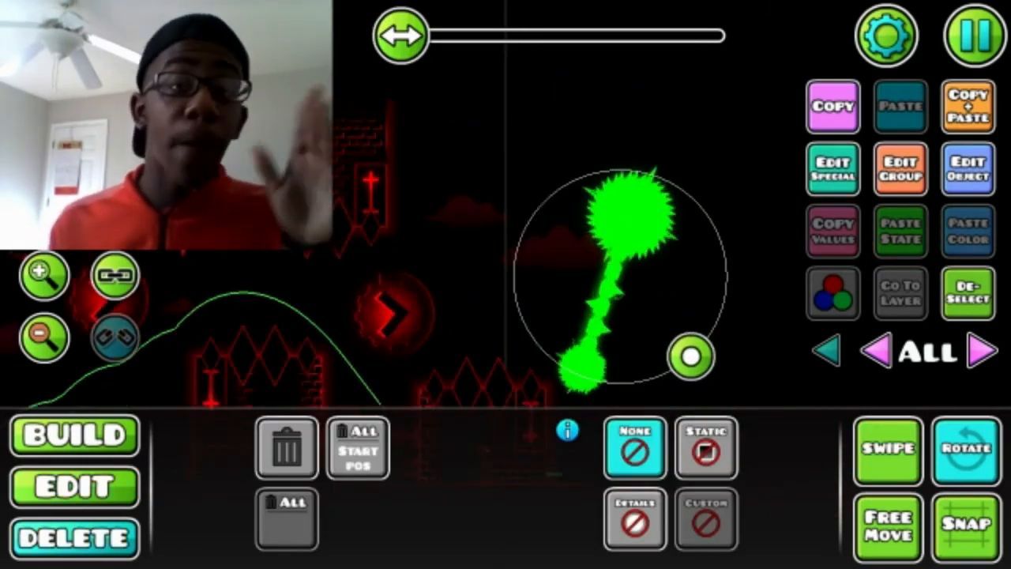
pyautogui.click(44, 336)
# Find the brick blocks in the build objects and choose the full brick block
pyautogui.click(74, 435)
pyautogui.click(45, 276)
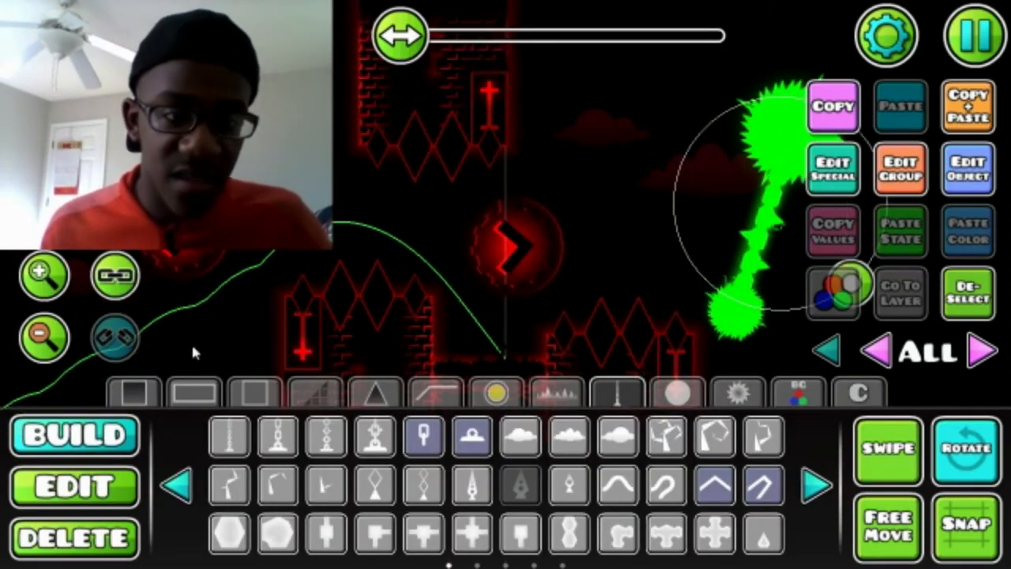
pyautogui.click(135, 393)
pyautogui.moveTo(171, 337); pyautogui.dragTo(340, 305)
pyautogui.click(817, 485)
pyautogui.click(817, 485)
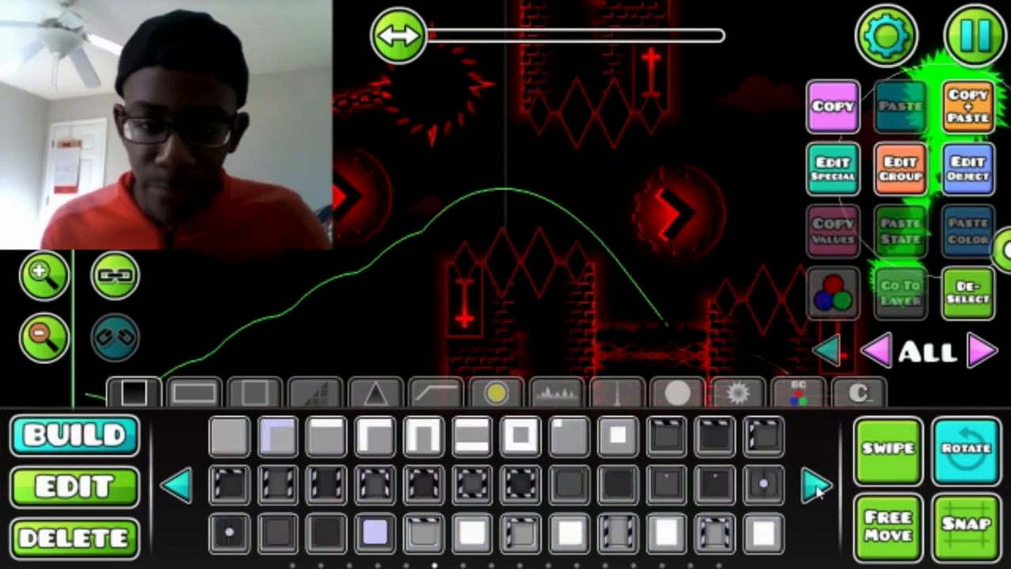
pyautogui.click(817, 485)
pyautogui.click(822, 490)
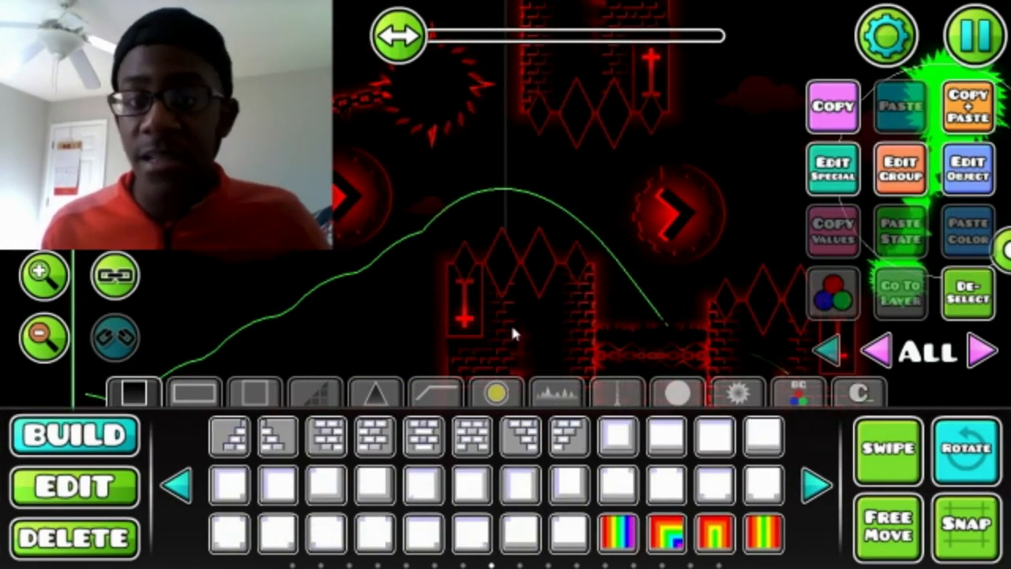
pyautogui.click(327, 434)
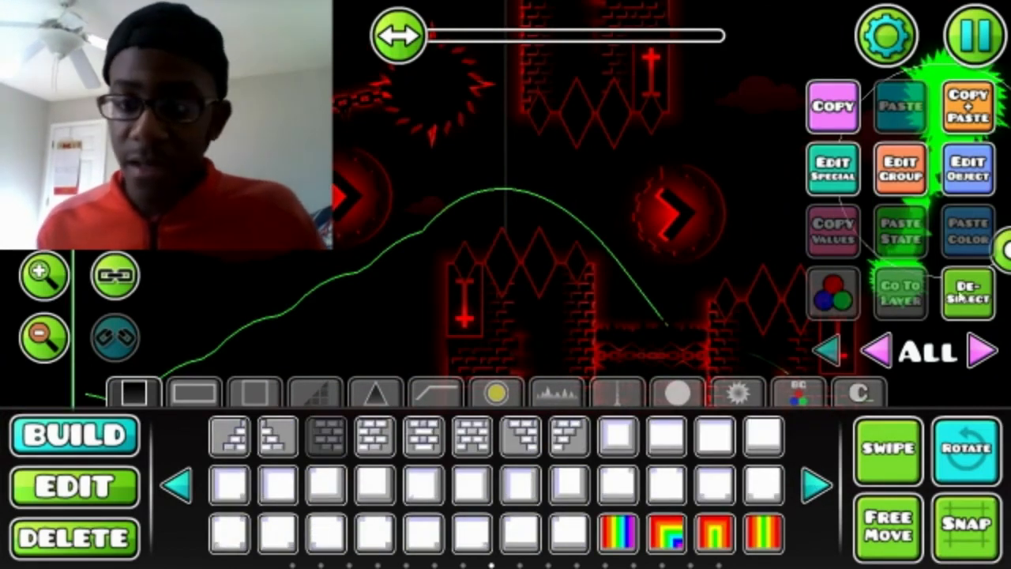
# Build a tall brick pillar behind the gap between the towers on editor layer 4, using two brick block variants
pyautogui.click(961, 296)
pyautogui.click(982, 360)
pyautogui.click(982, 360)
pyautogui.click(982, 360)
pyautogui.click(982, 361)
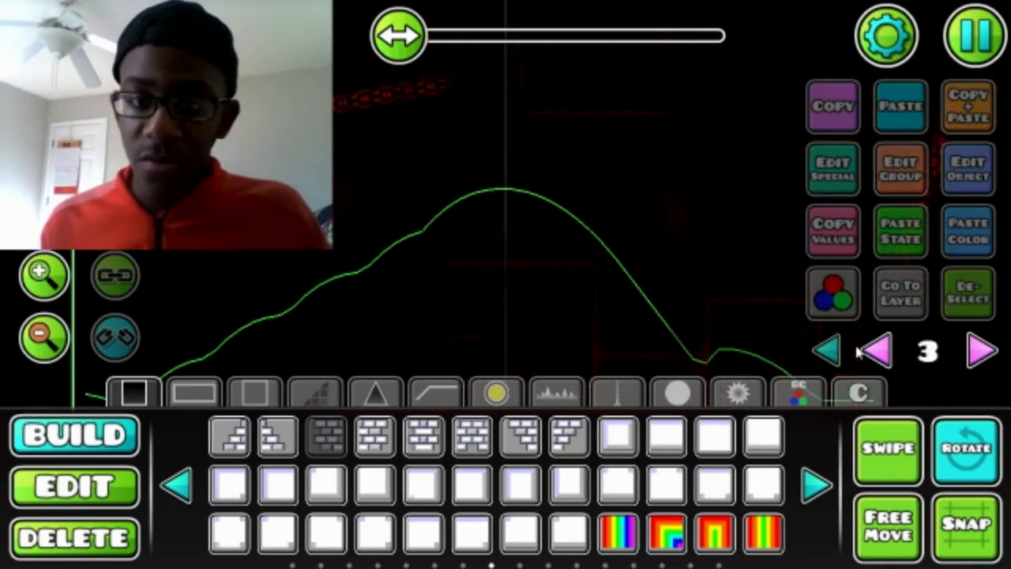
pyautogui.click(982, 352)
pyautogui.click(572, 237)
pyautogui.moveTo(585, 184)
pyautogui.mouseDown()
pyautogui.moveTo(576, 179)
pyautogui.moveTo(583, 148)
pyautogui.mouseUp()
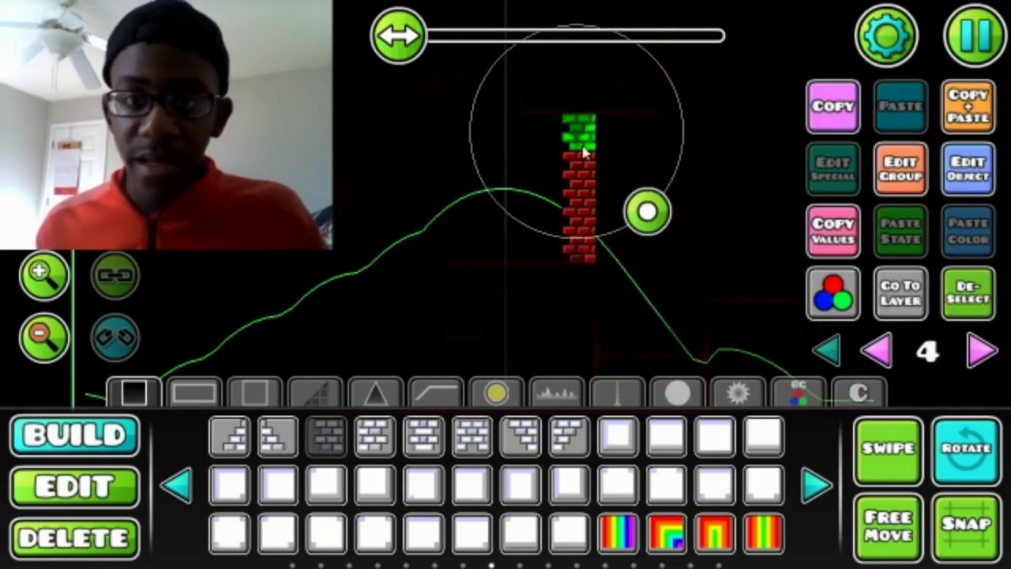
pyautogui.click(376, 434)
pyautogui.click(647, 131)
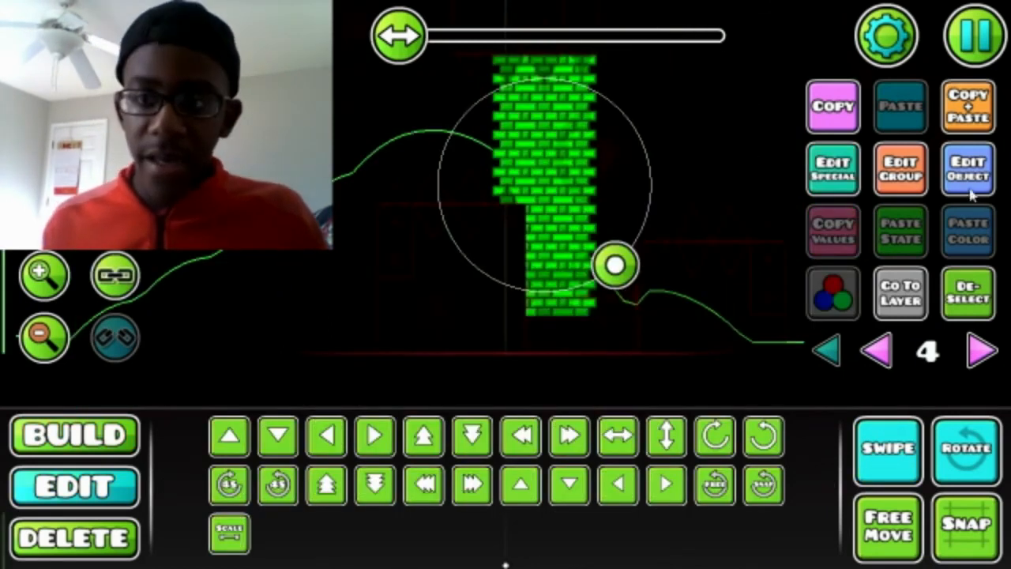
# Assign color channel 6 to the brick pillar's base color and channel 4 to its detail color
pyautogui.click(972, 188)
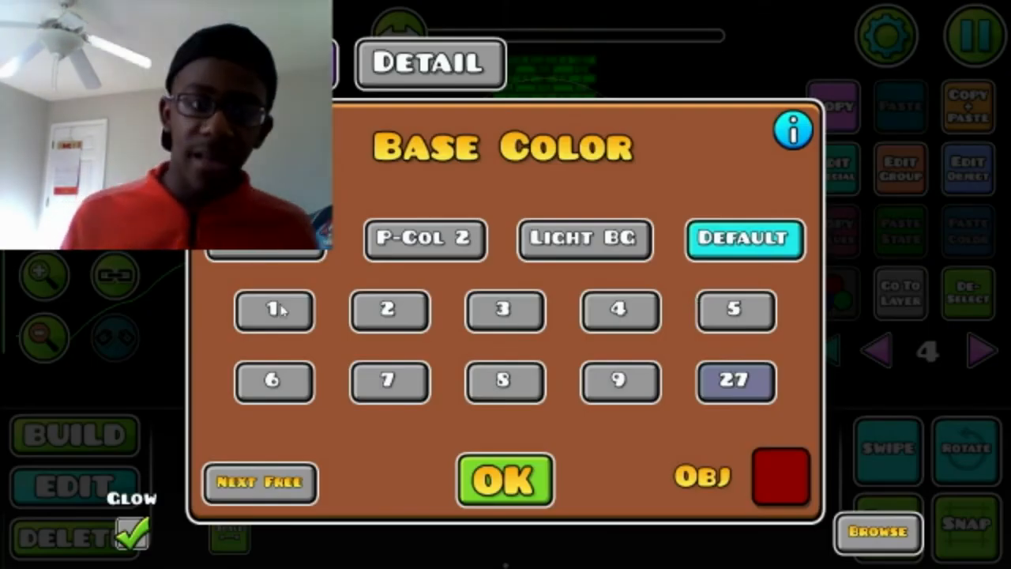
pyautogui.click(279, 311)
pyautogui.click(284, 381)
pyautogui.click(430, 63)
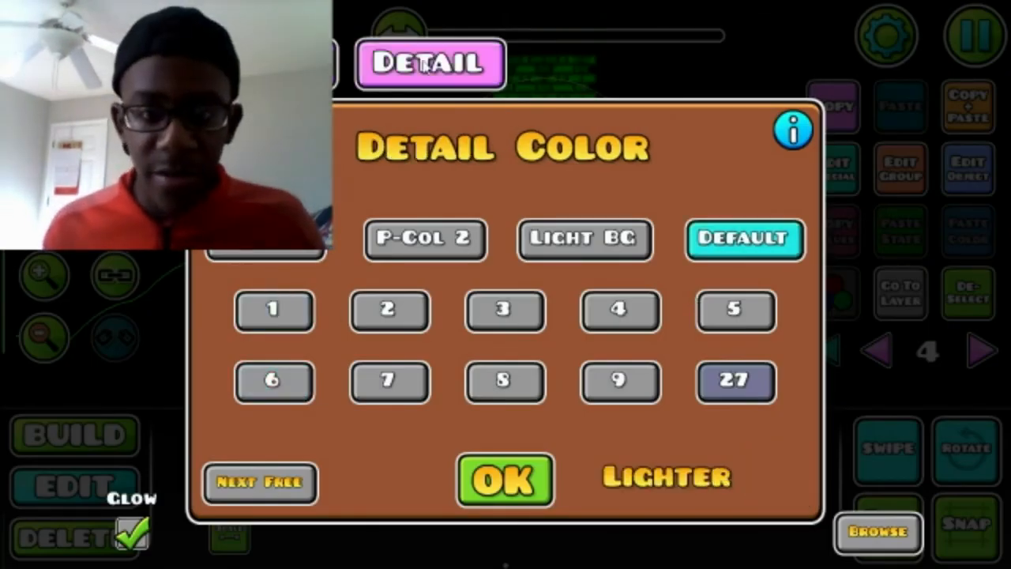
pyautogui.click(619, 312)
pyautogui.click(545, 486)
pyautogui.click(969, 292)
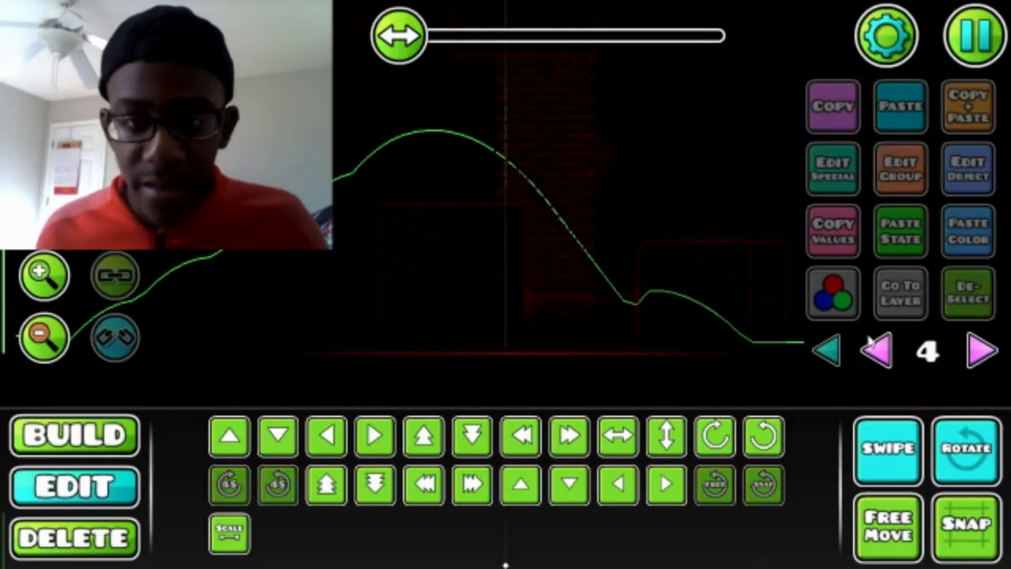
# Show all editor layers and examine the section with its background brick pillars, towers and chained sawblades
pyautogui.click(832, 352)
pyautogui.scroll(5, 643, 328)
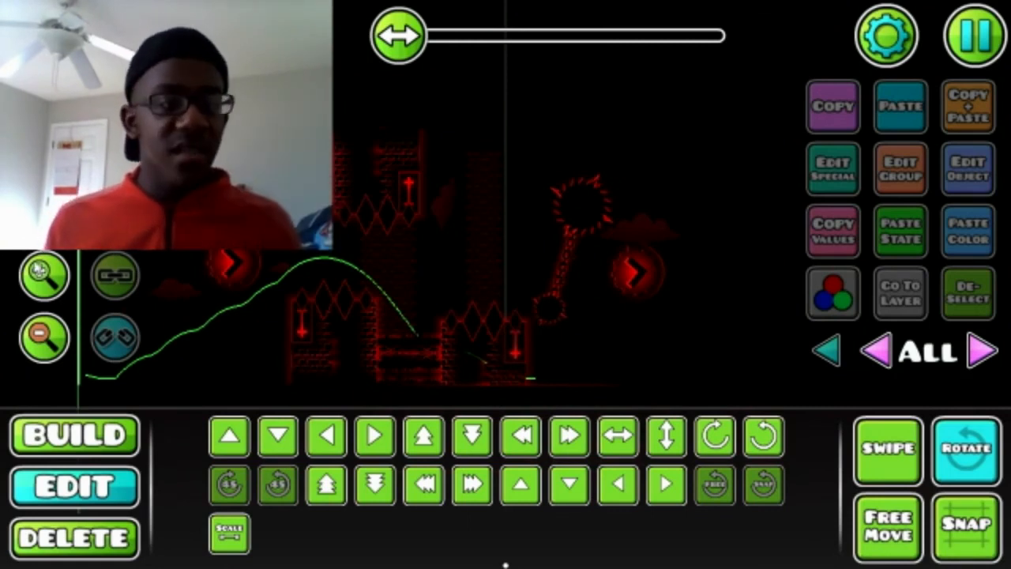
pyautogui.click(37, 271)
pyautogui.click(37, 271)
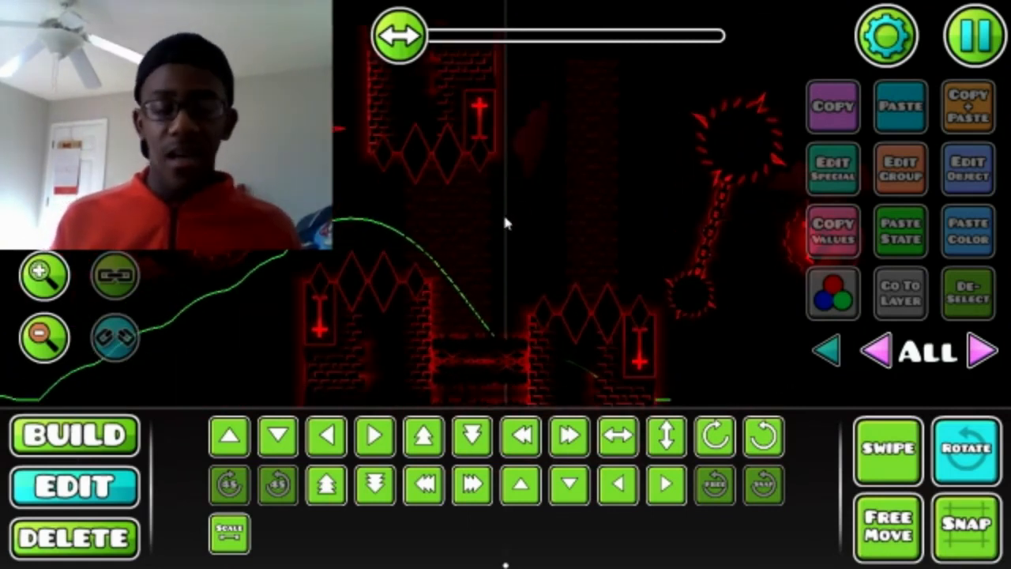
pyautogui.moveTo(503, 224); pyautogui.dragTo(427, 292)
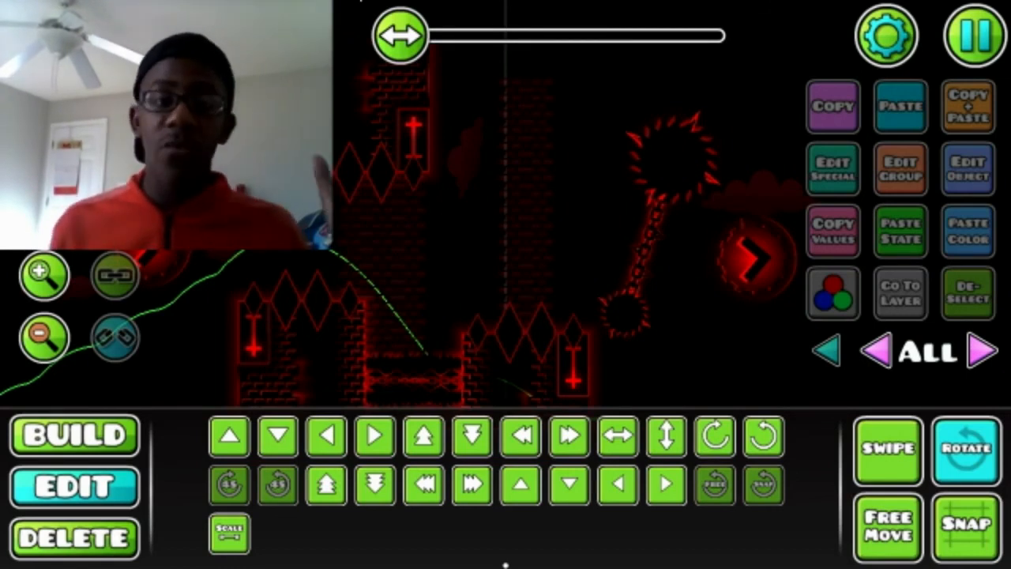
pyautogui.moveTo(366, 292); pyautogui.dragTo(576, 246)
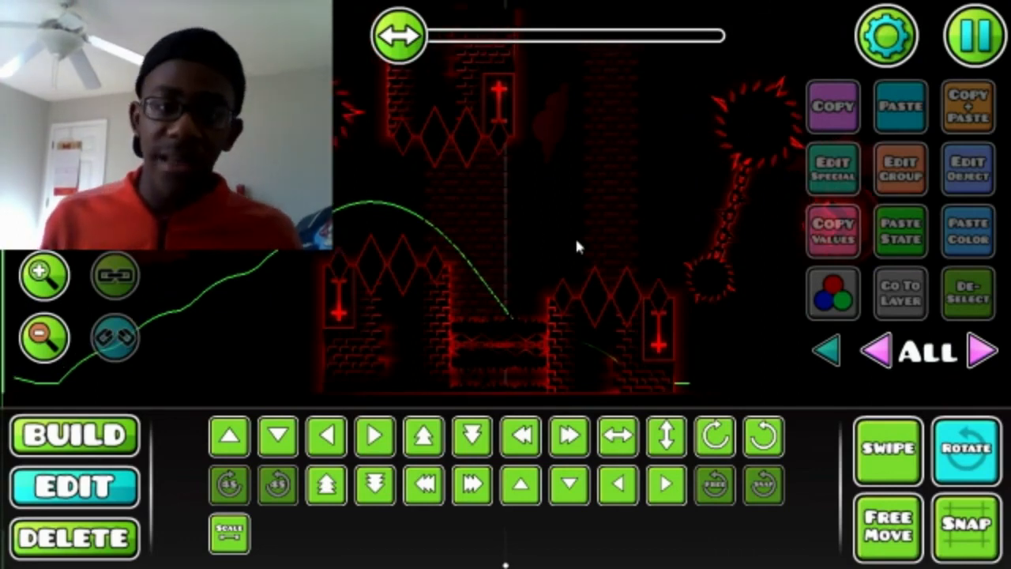
pyautogui.moveTo(485, 239); pyautogui.dragTo(469, 188)
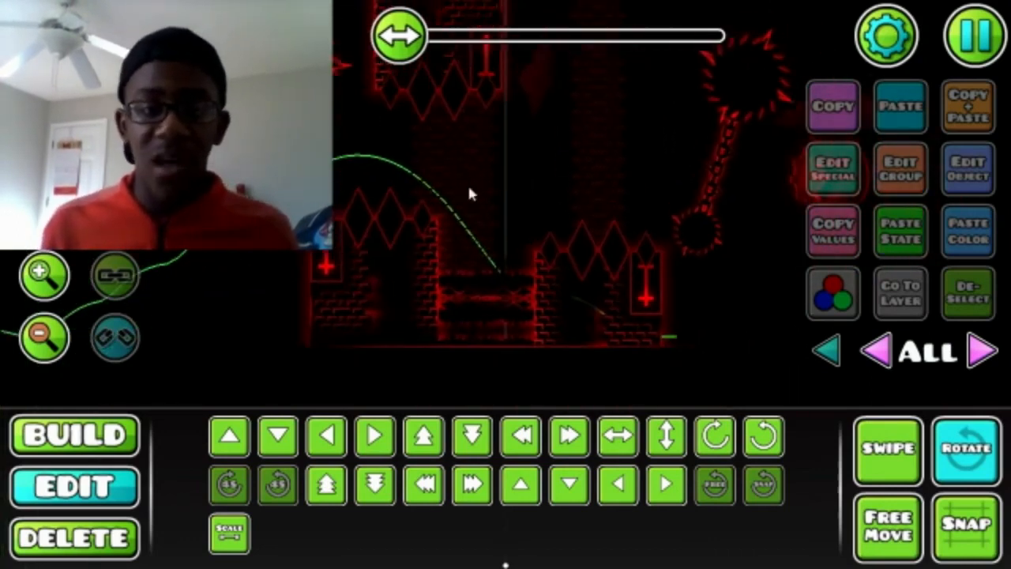
pyautogui.moveTo(403, 86); pyautogui.dragTo(435, 154)
pyautogui.moveTo(498, 366); pyautogui.dragTo(338, 330)
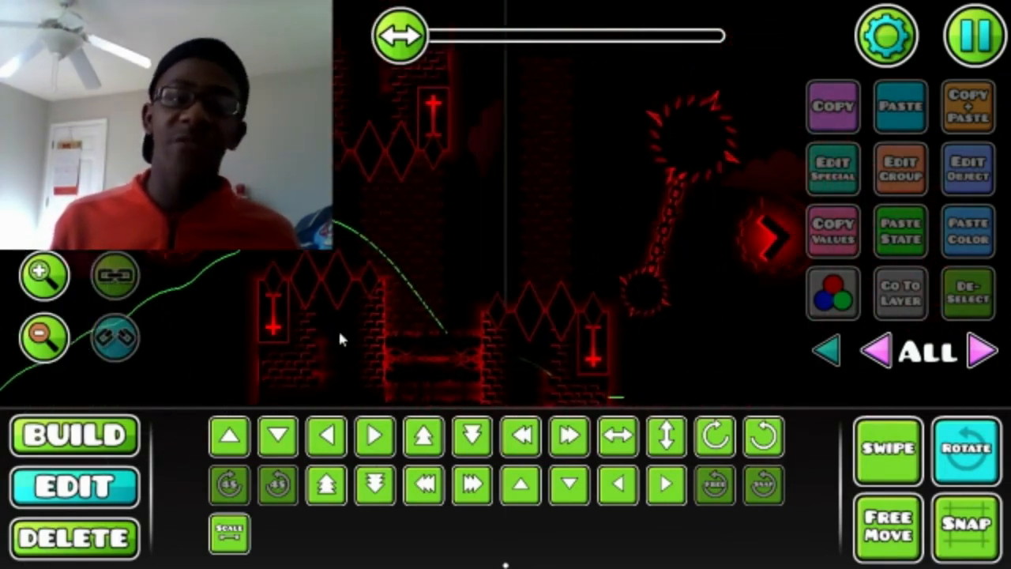
pyautogui.moveTo(620, 211); pyautogui.dragTo(648, 171)
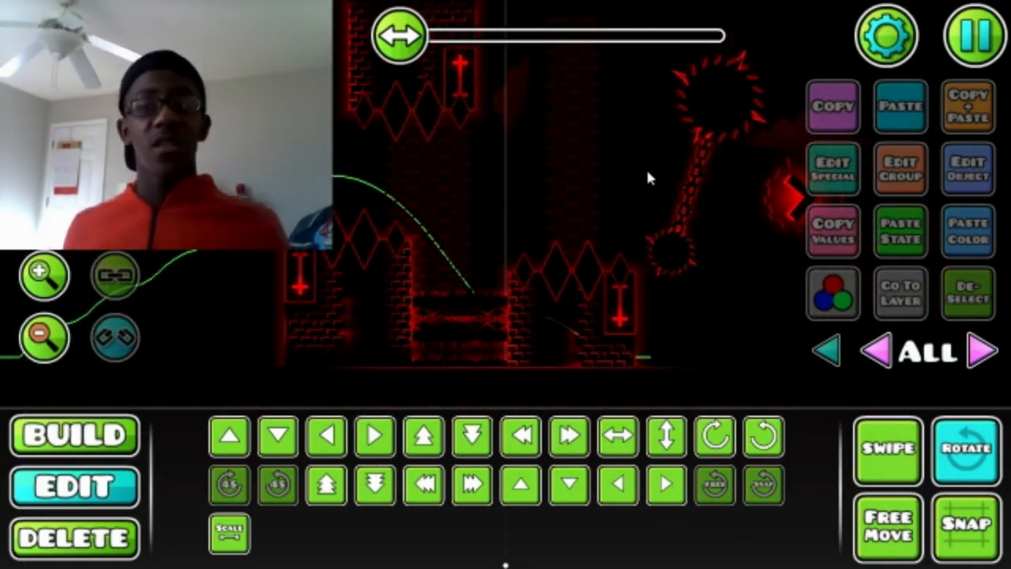